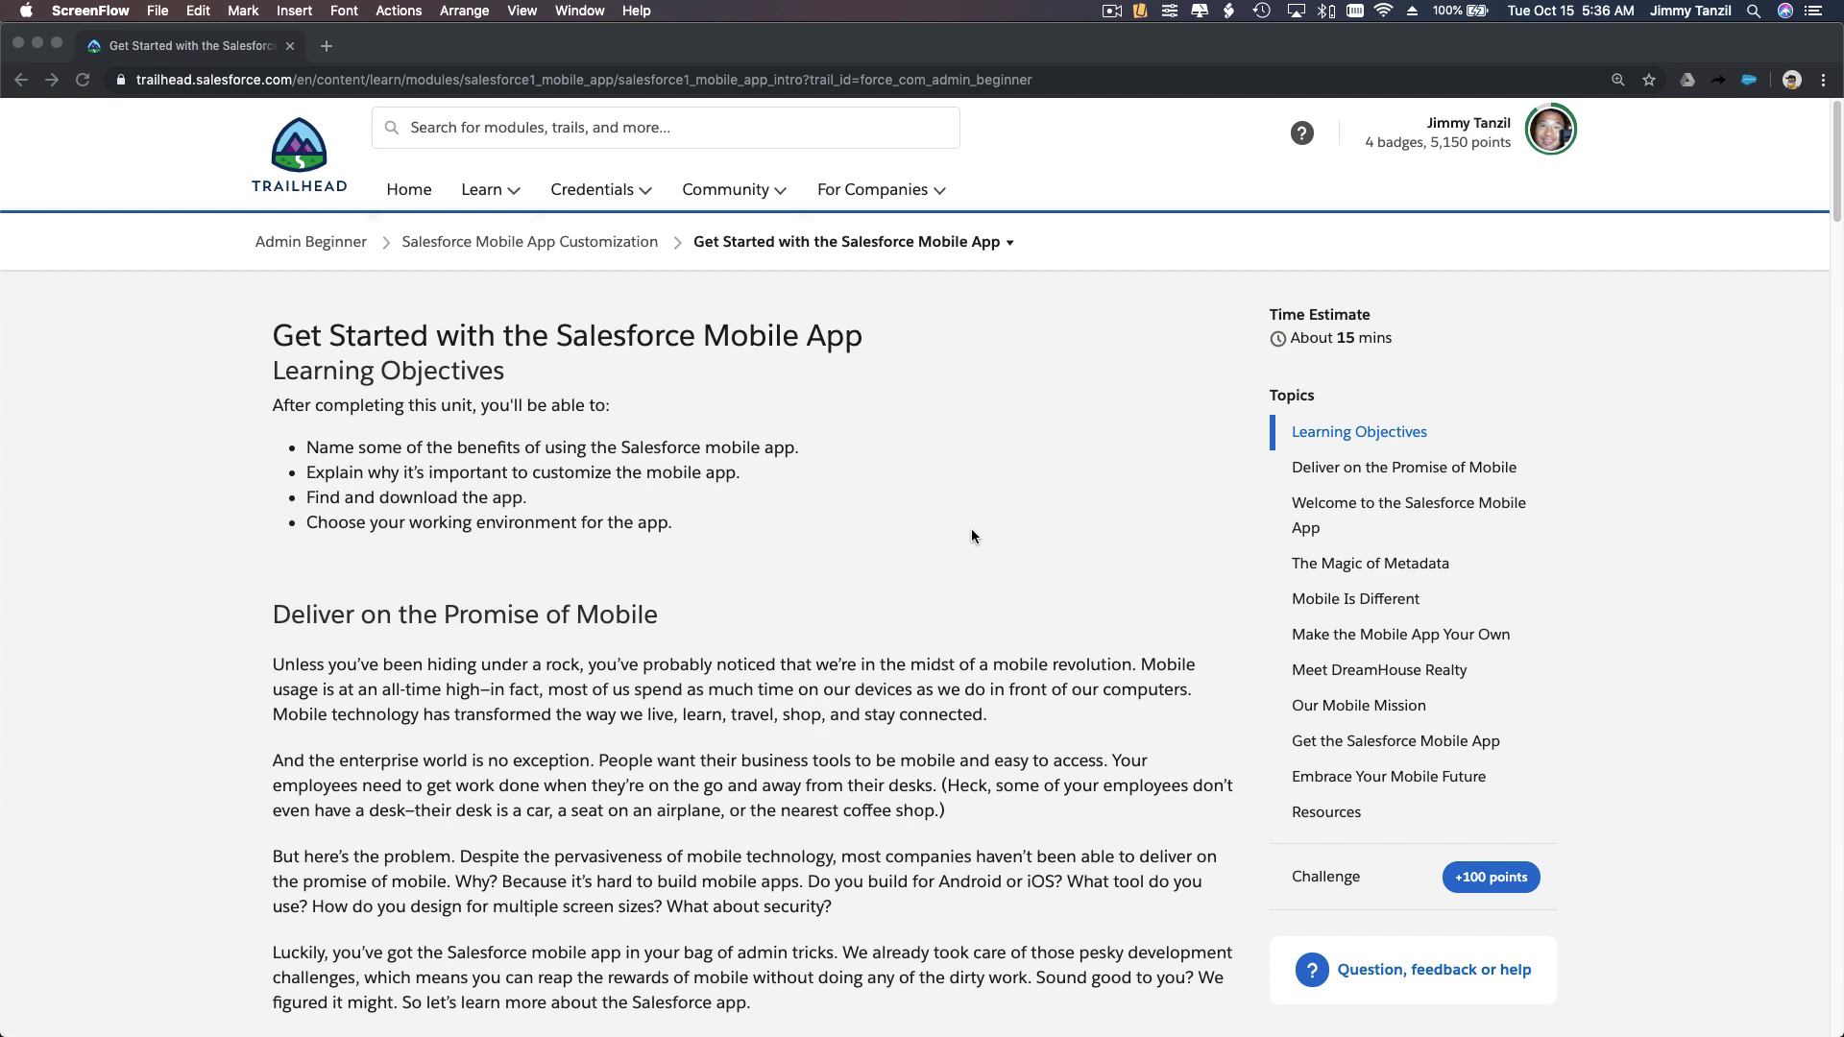
- Visit the Hands-on Orgs page from the account menu, then return to the unit page
click(972, 536)
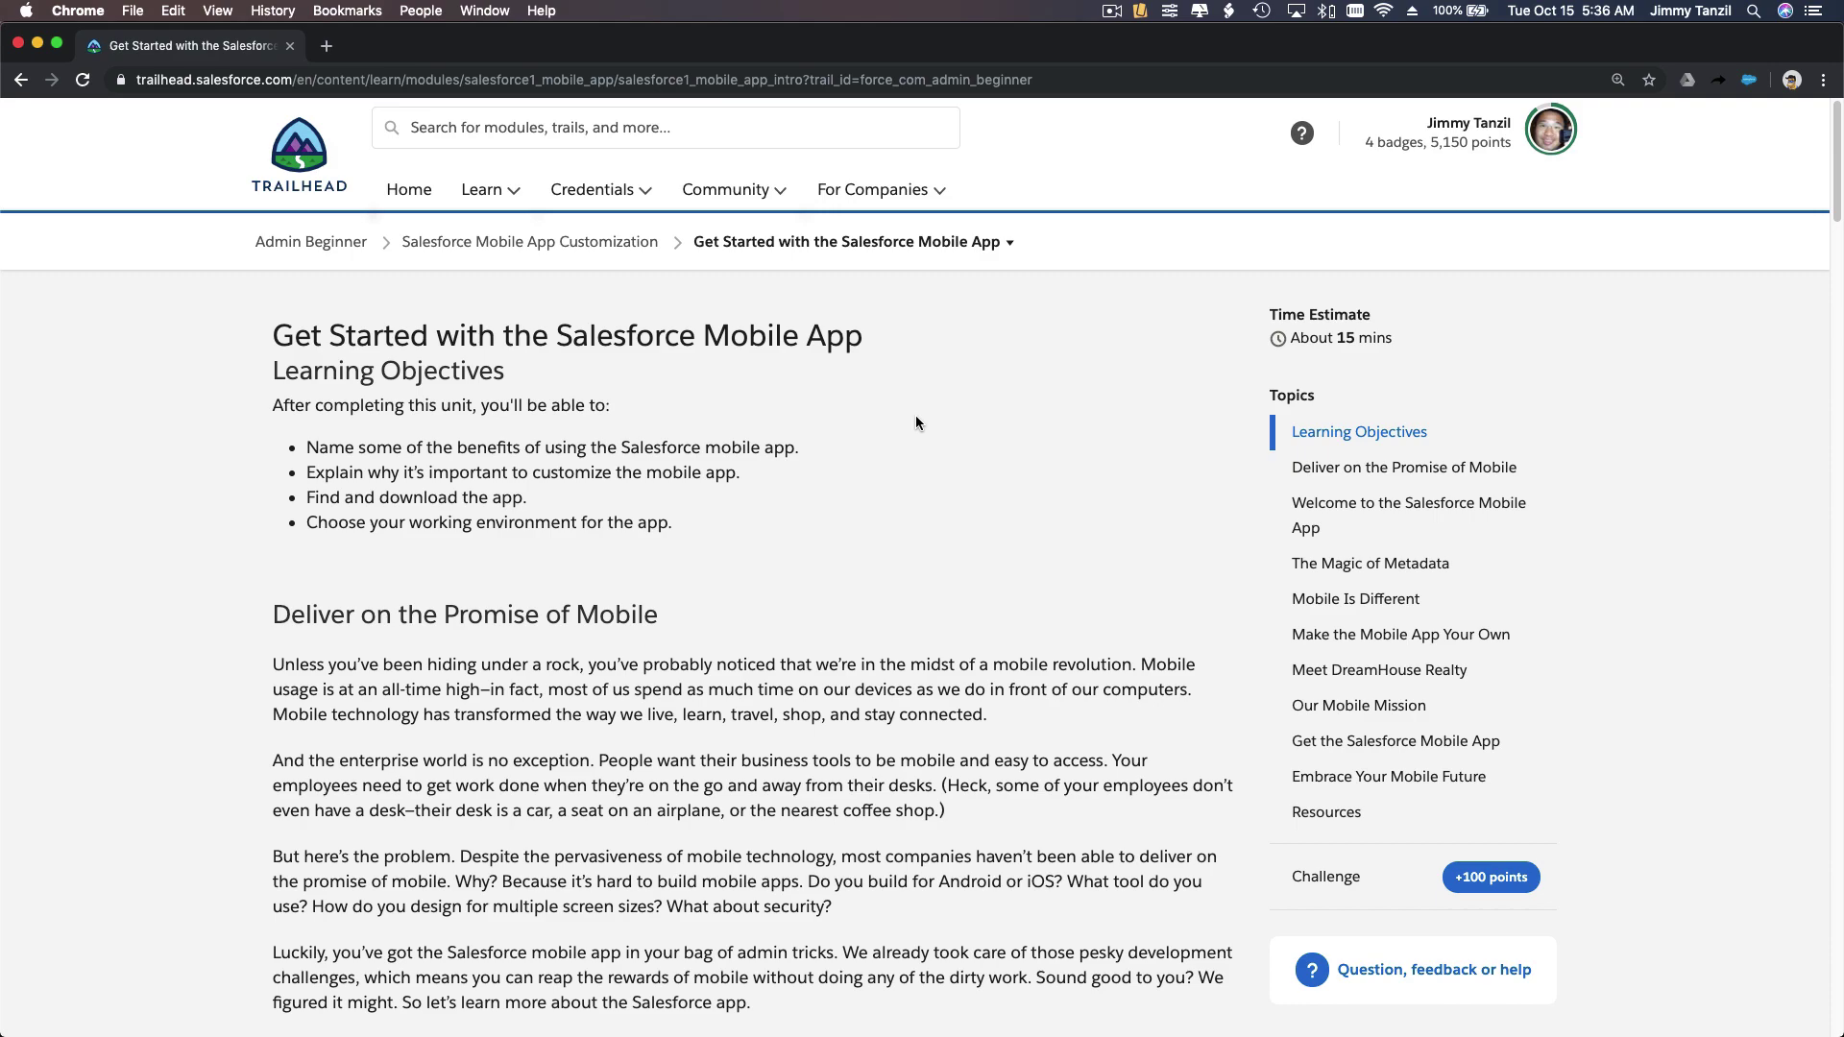
scroll(916, 422, down, 10)
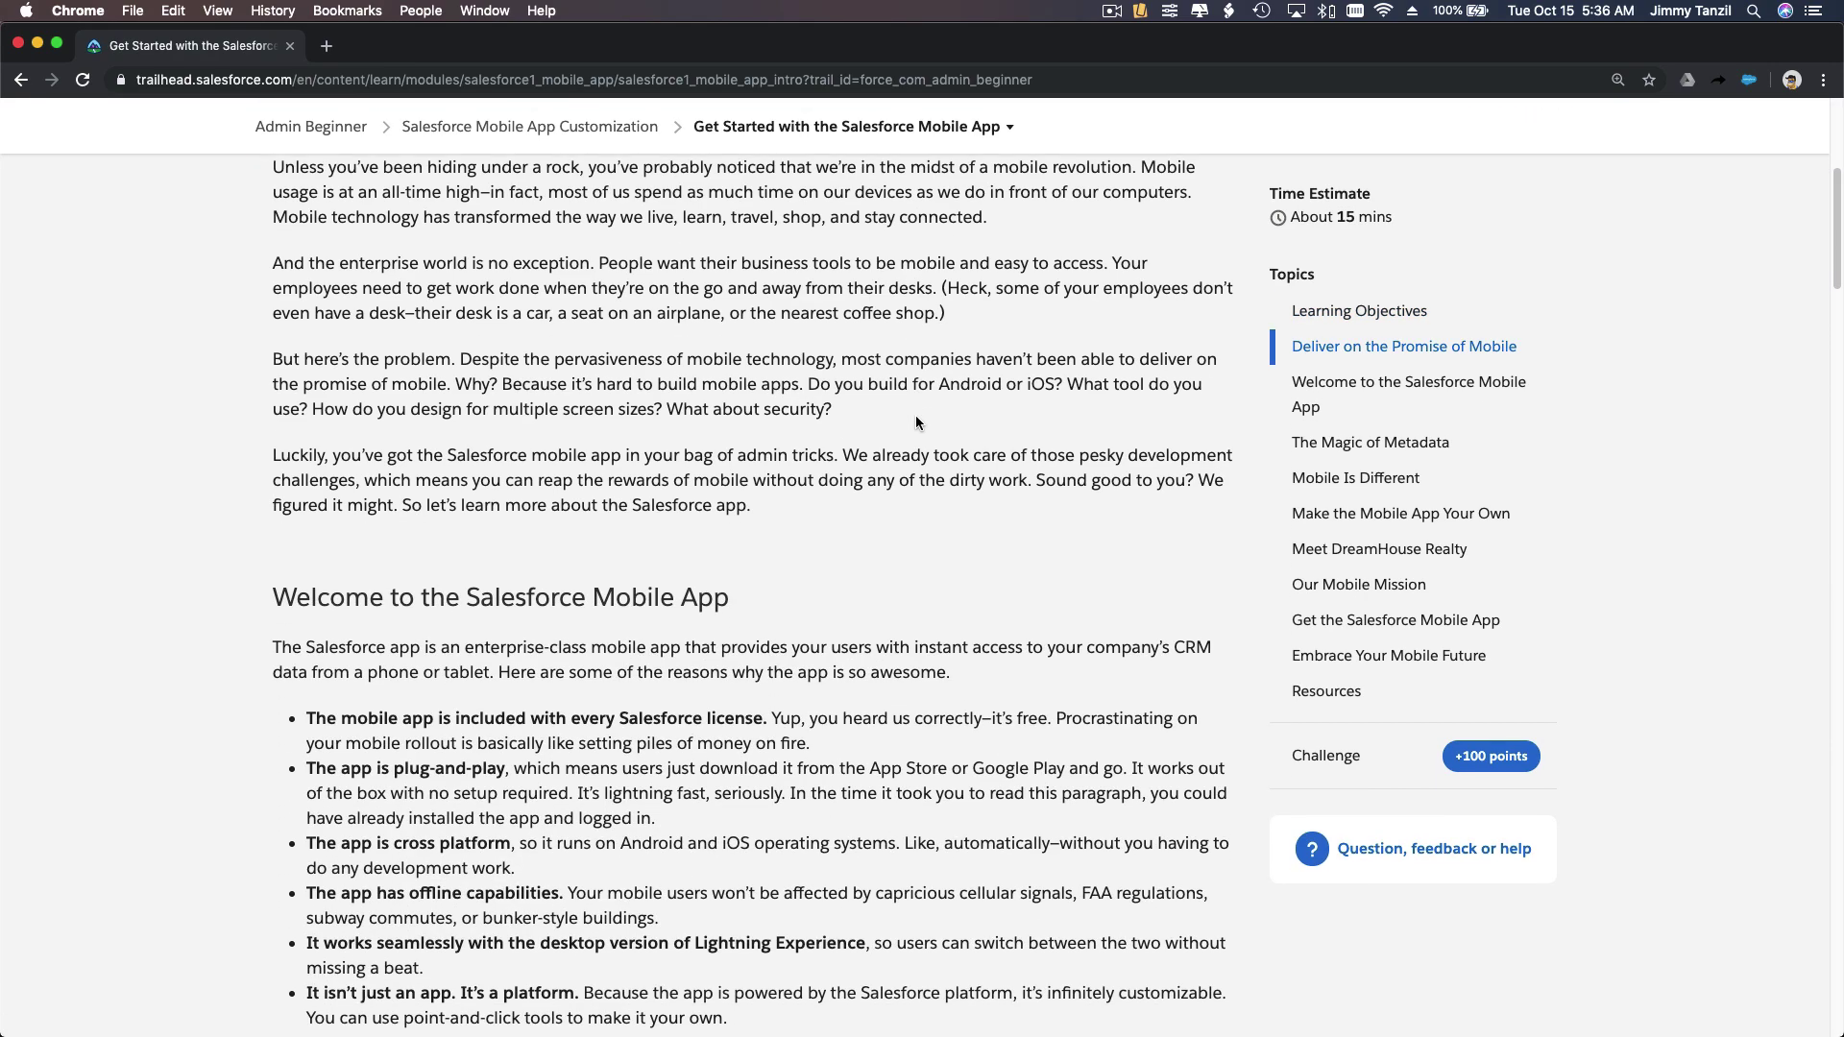
scroll(916, 417, down, 12)
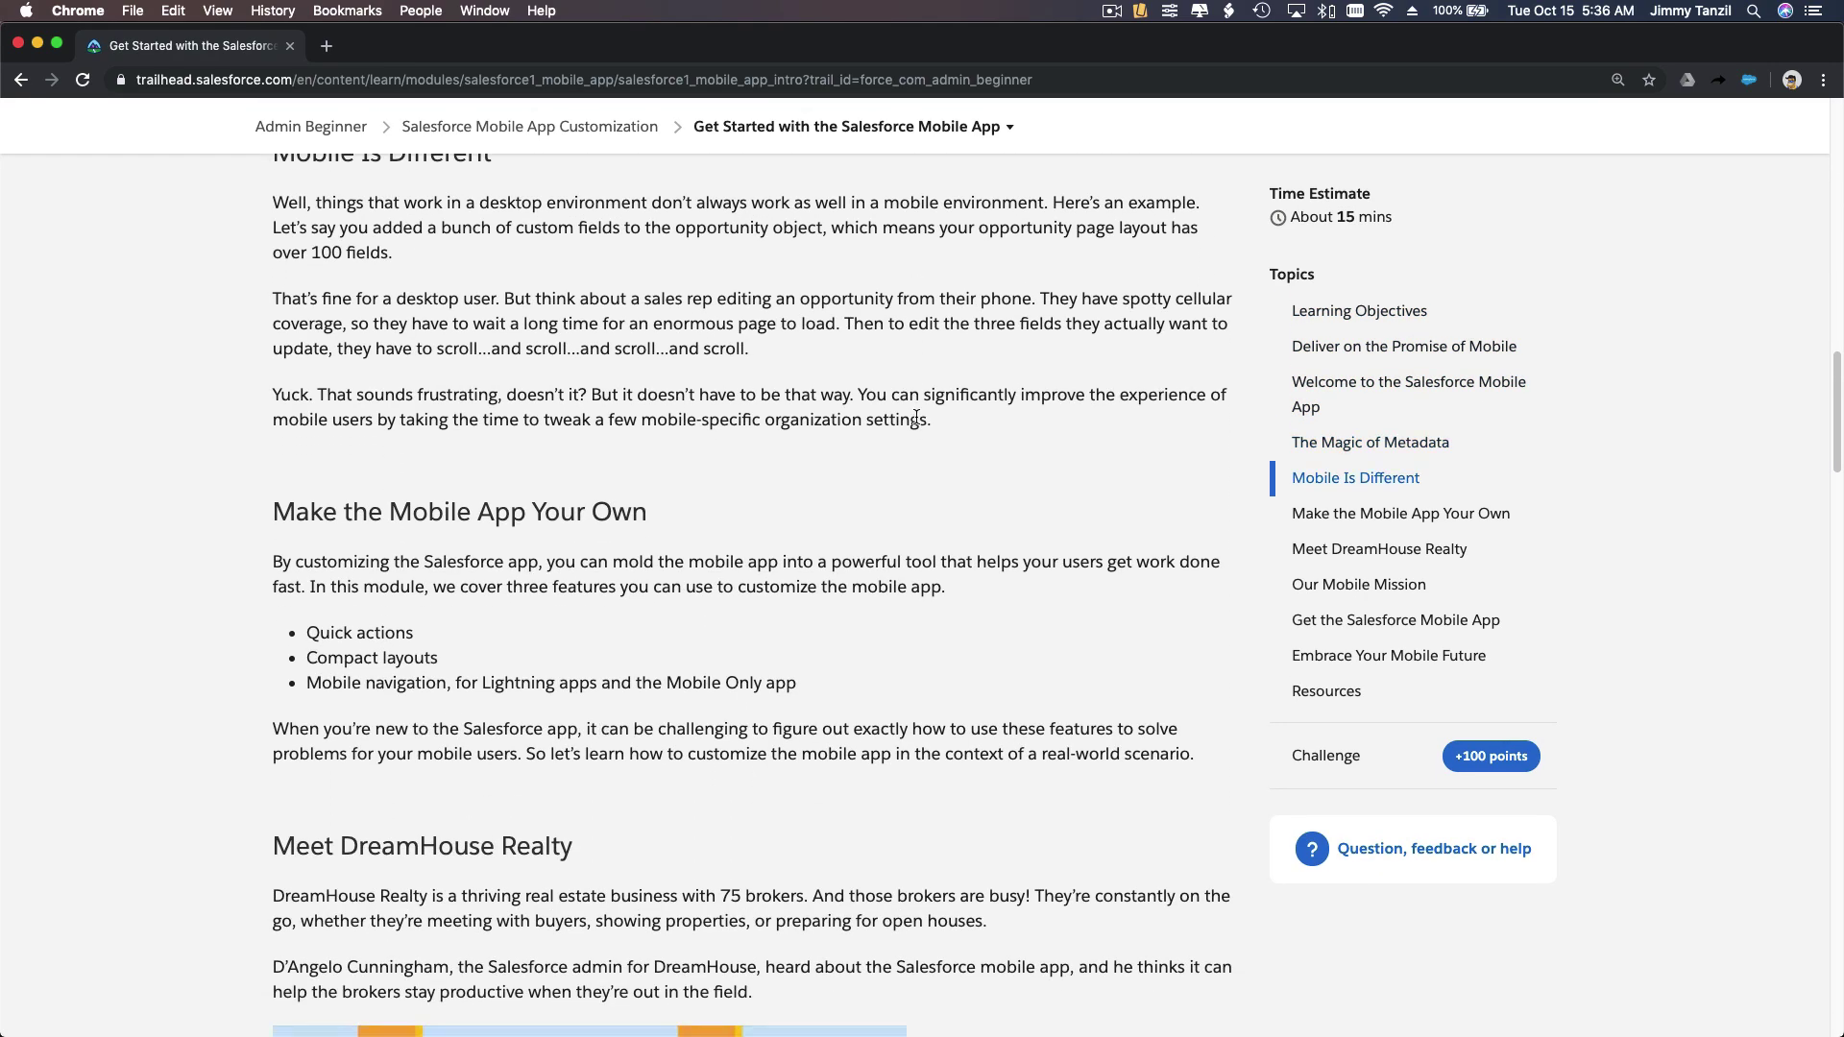
scroll(916, 422, up, 20)
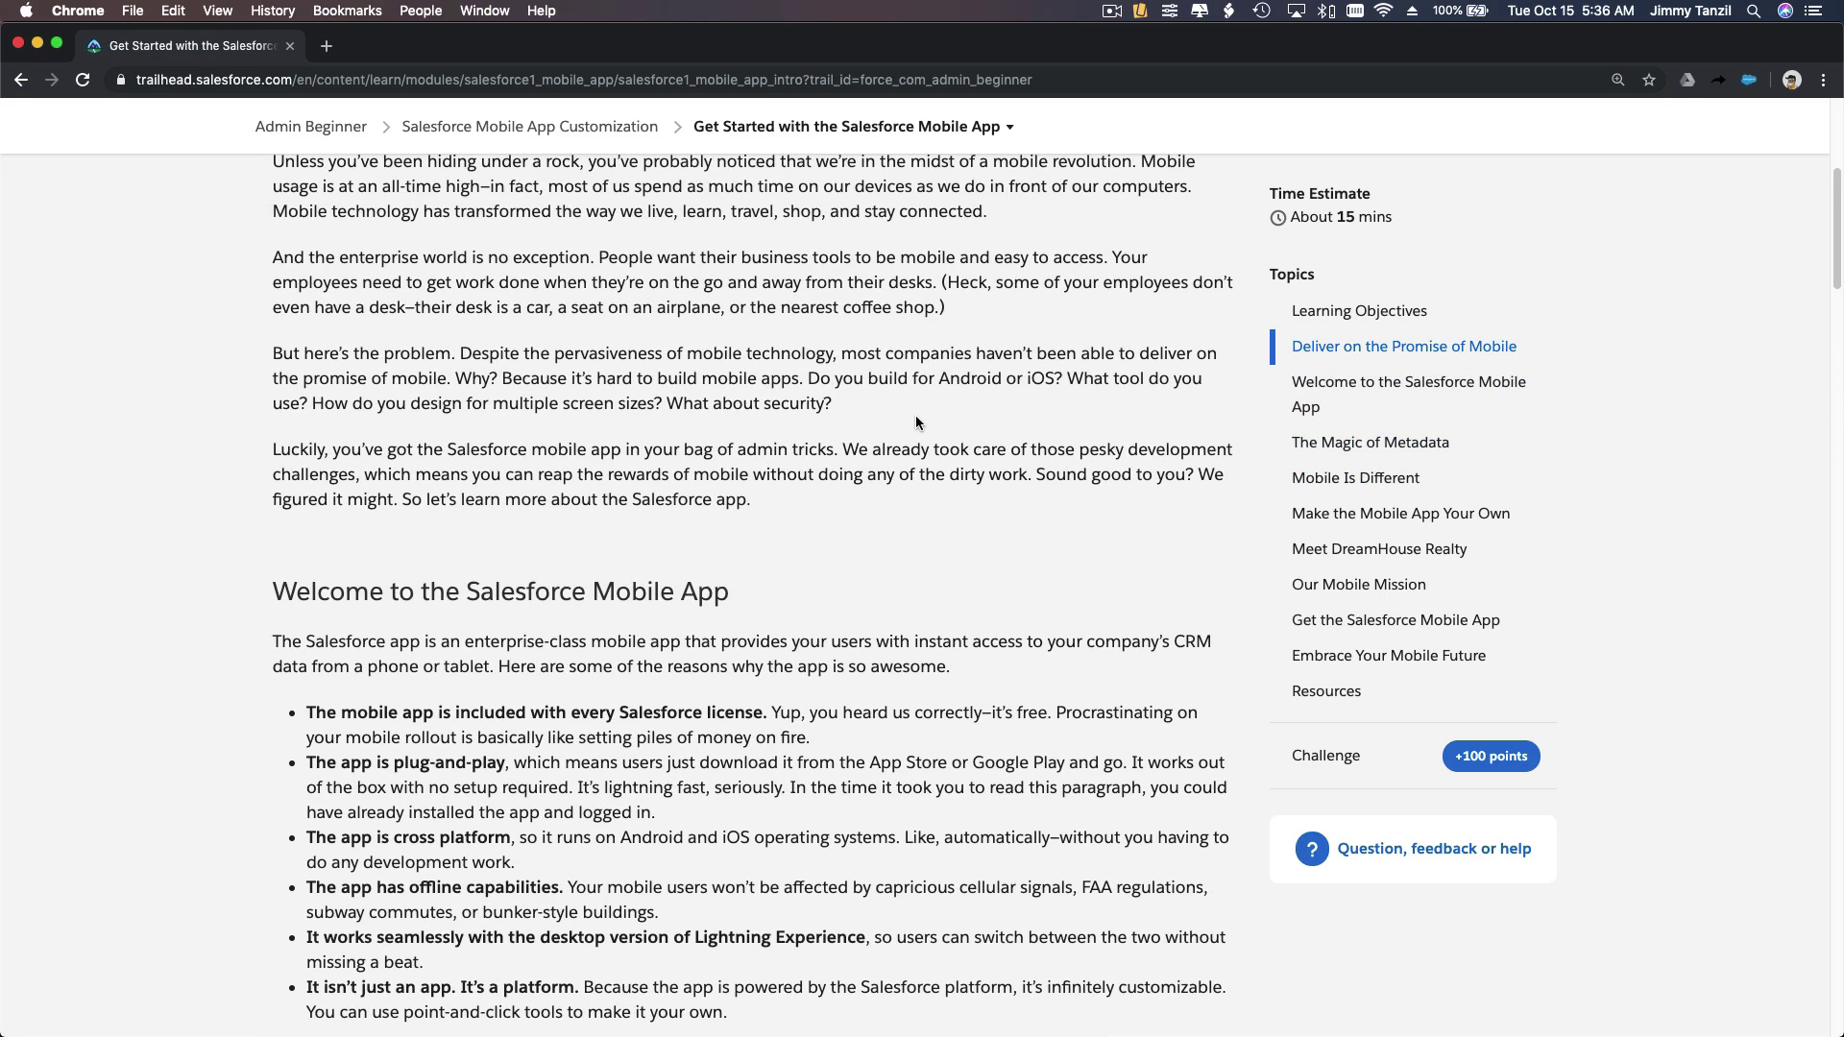
scroll(916, 422, up, 3)
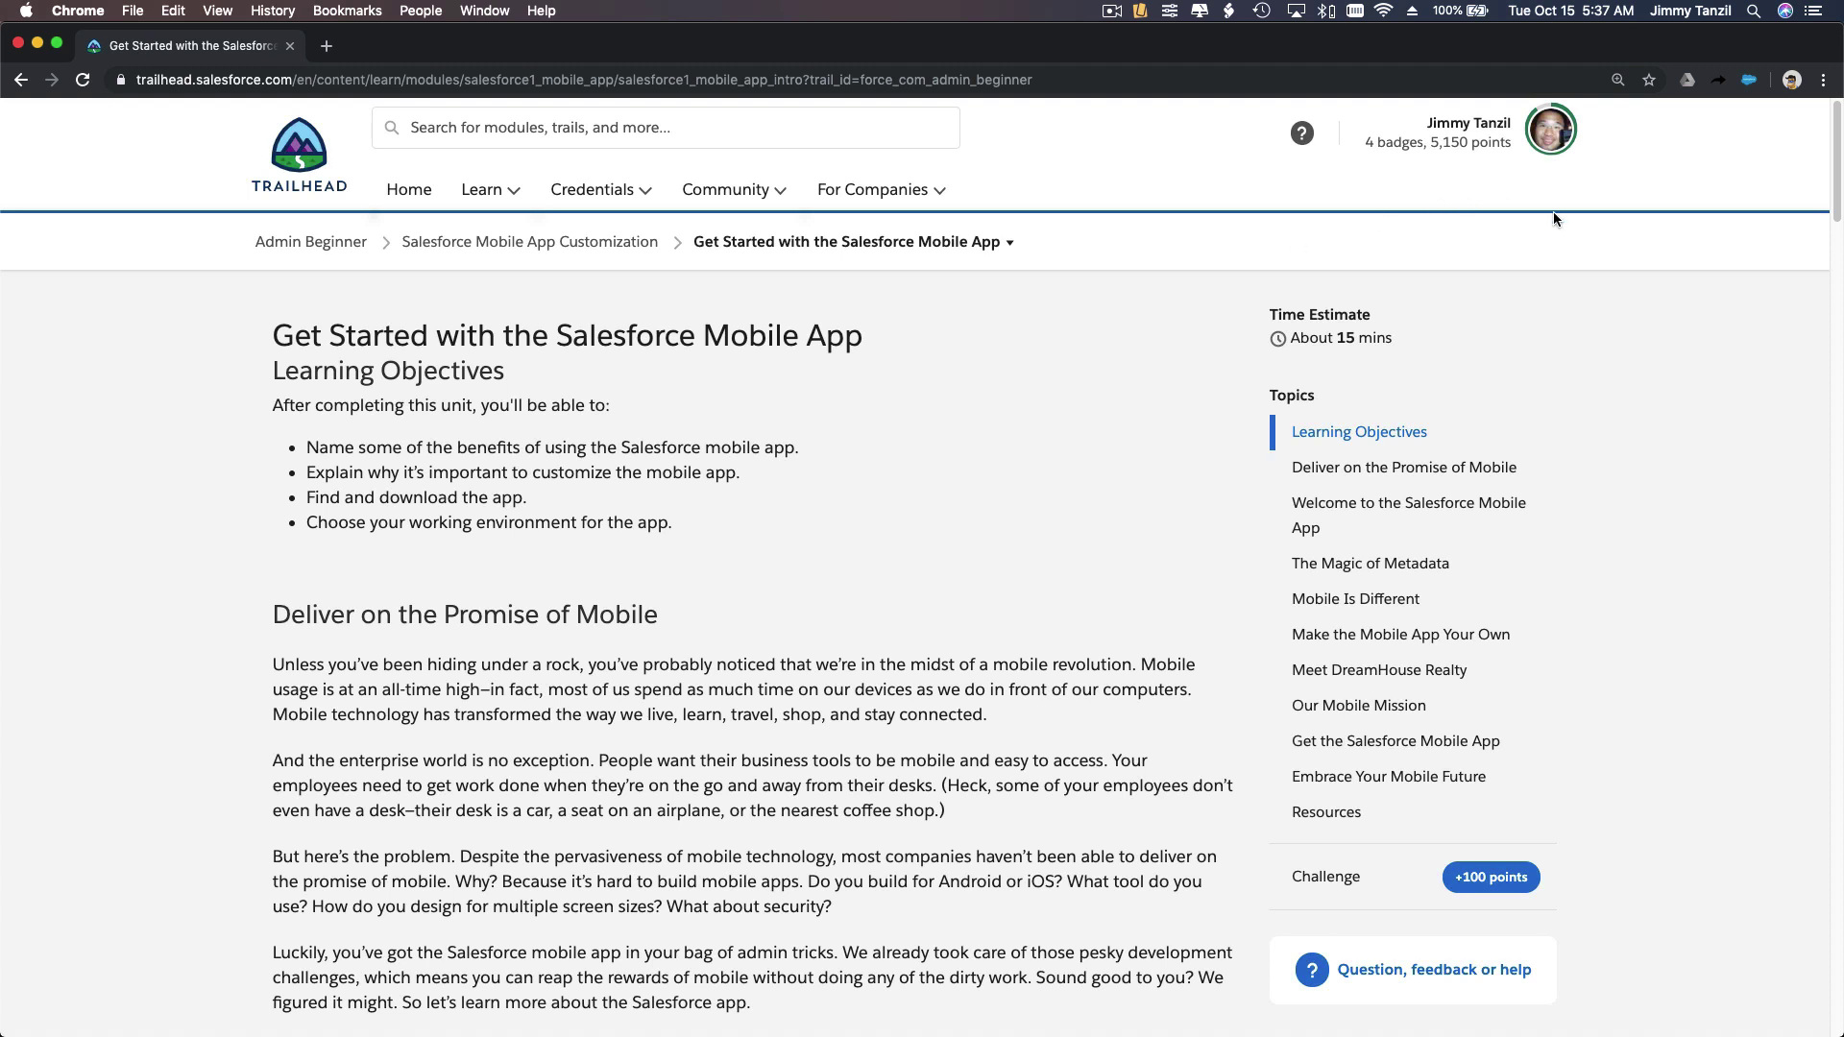
click(1555, 151)
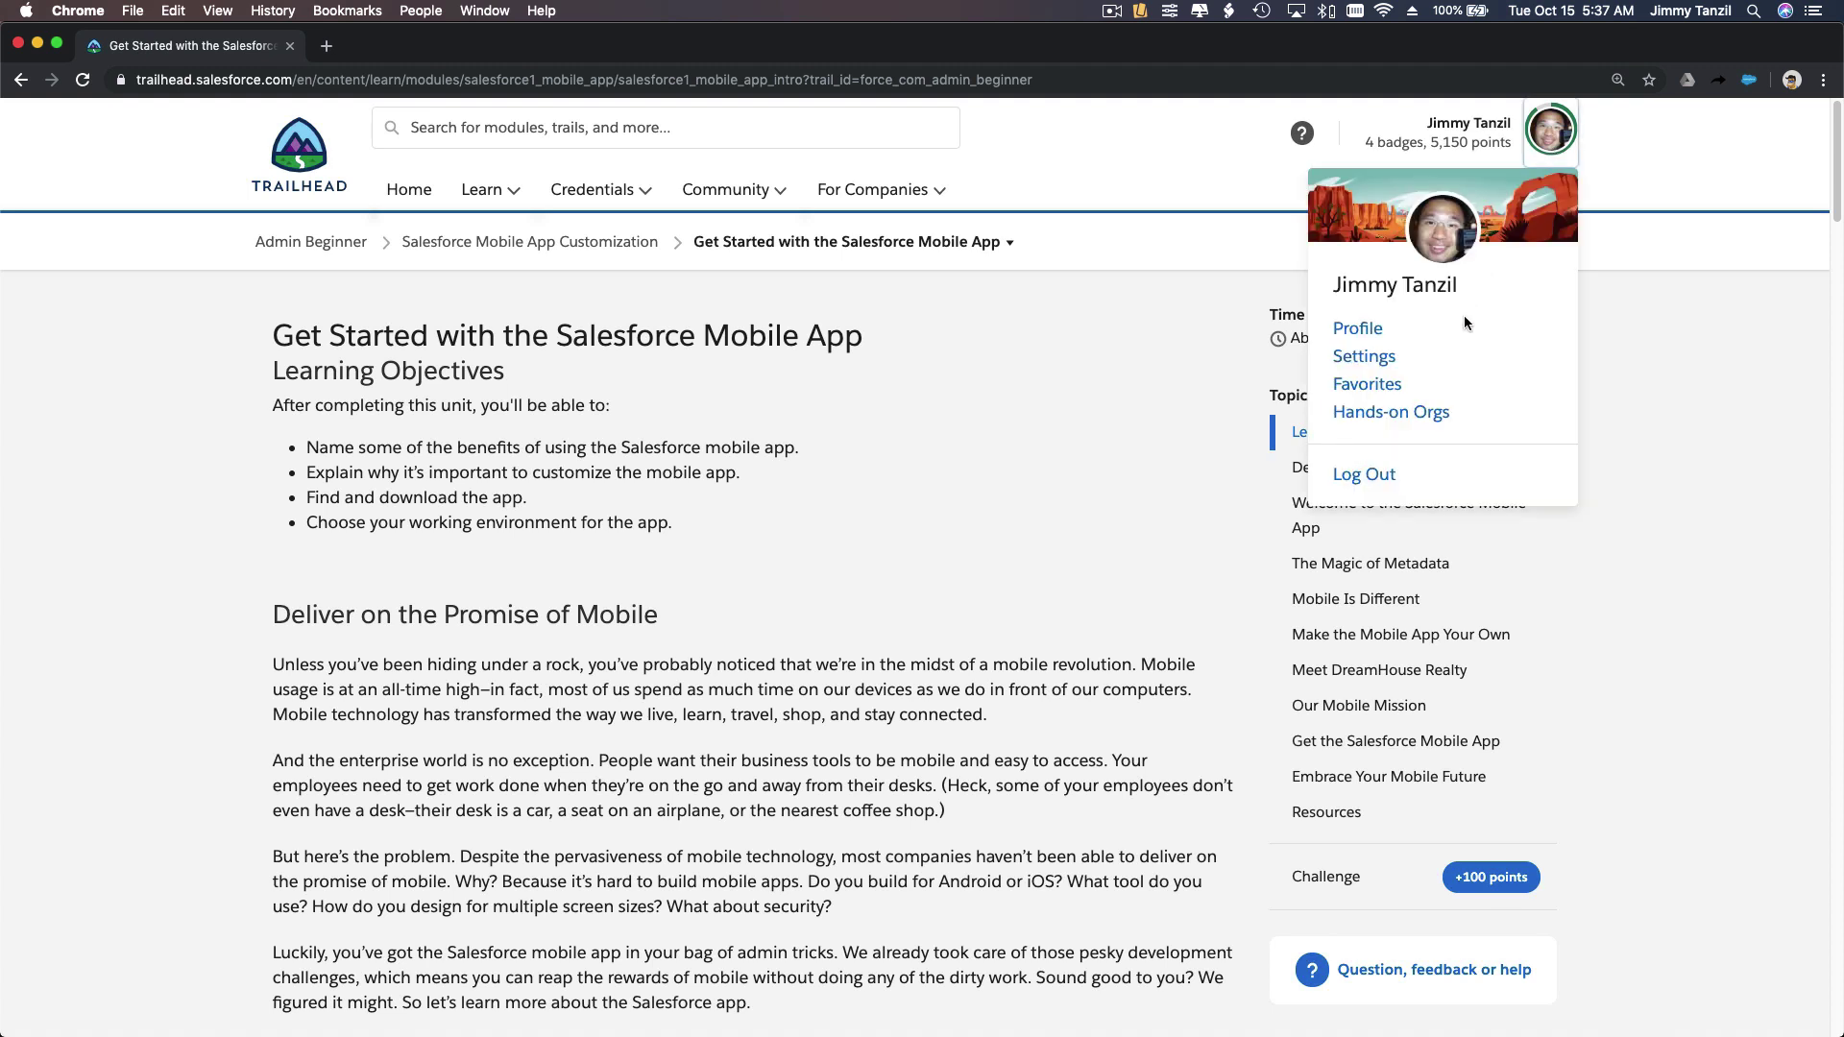
click(1391, 414)
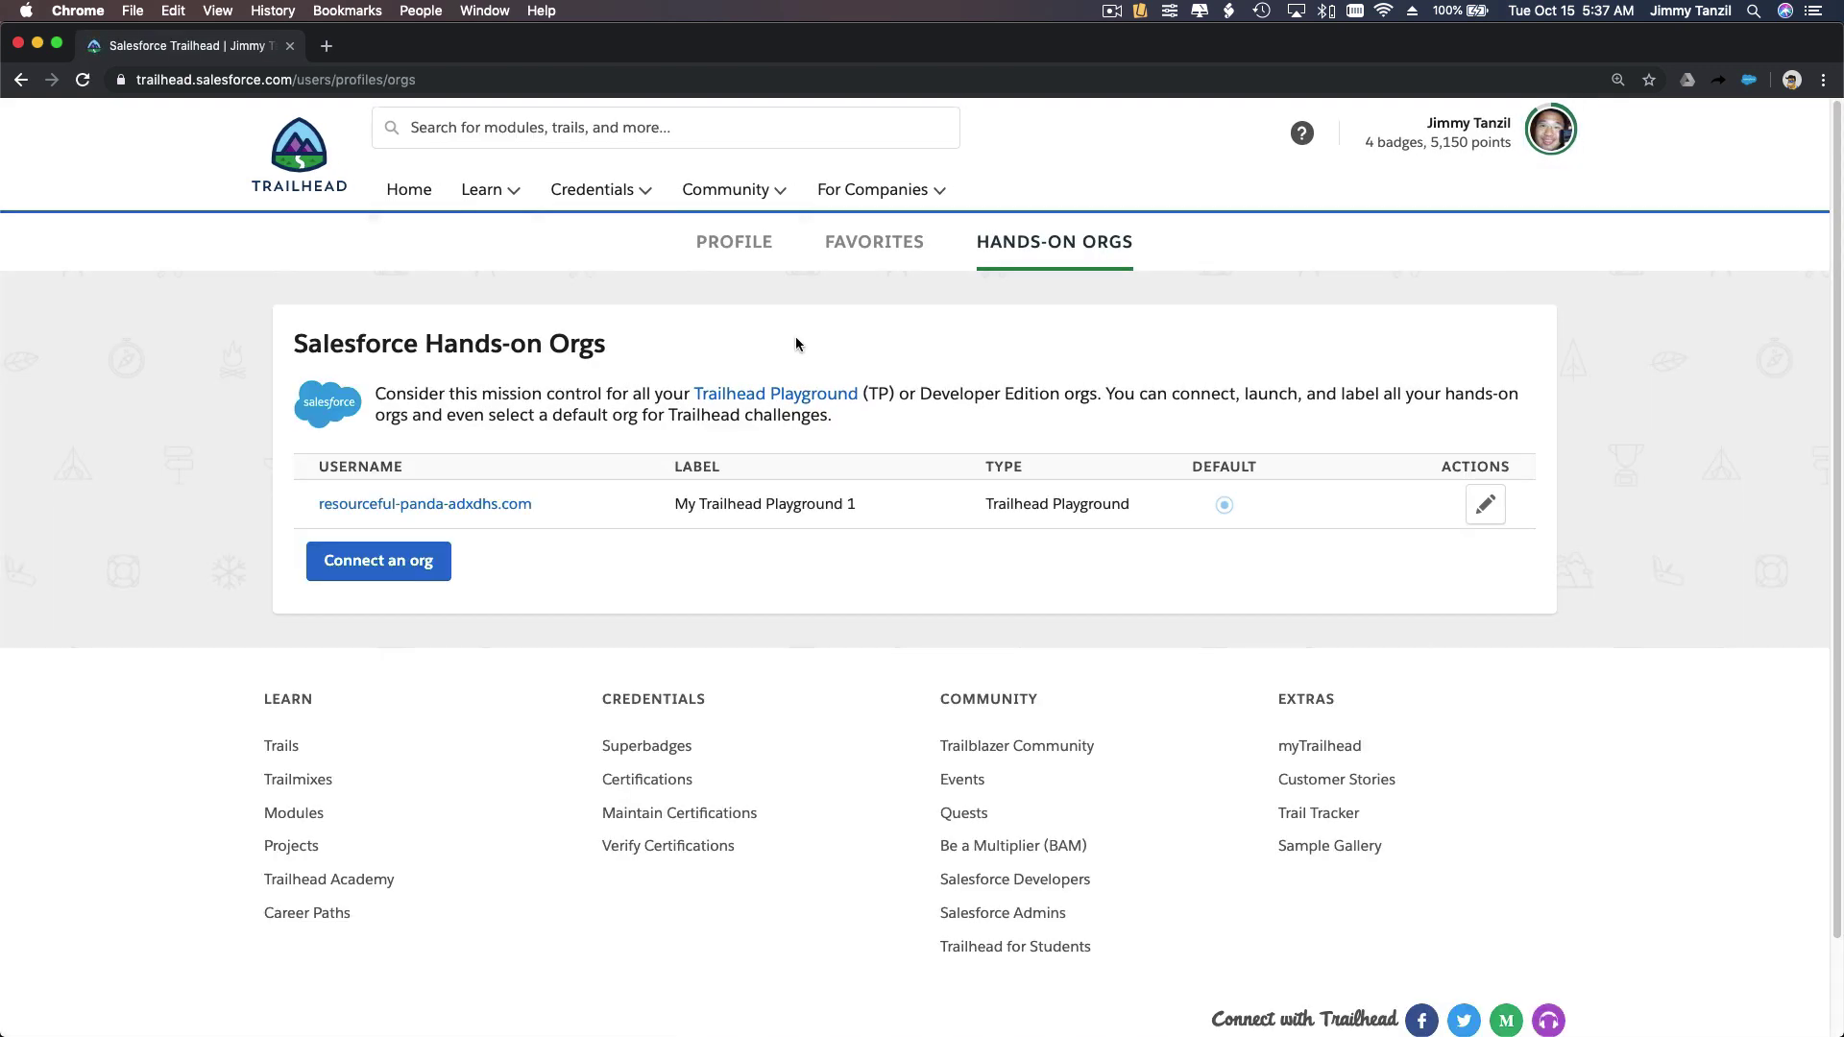
click(23, 80)
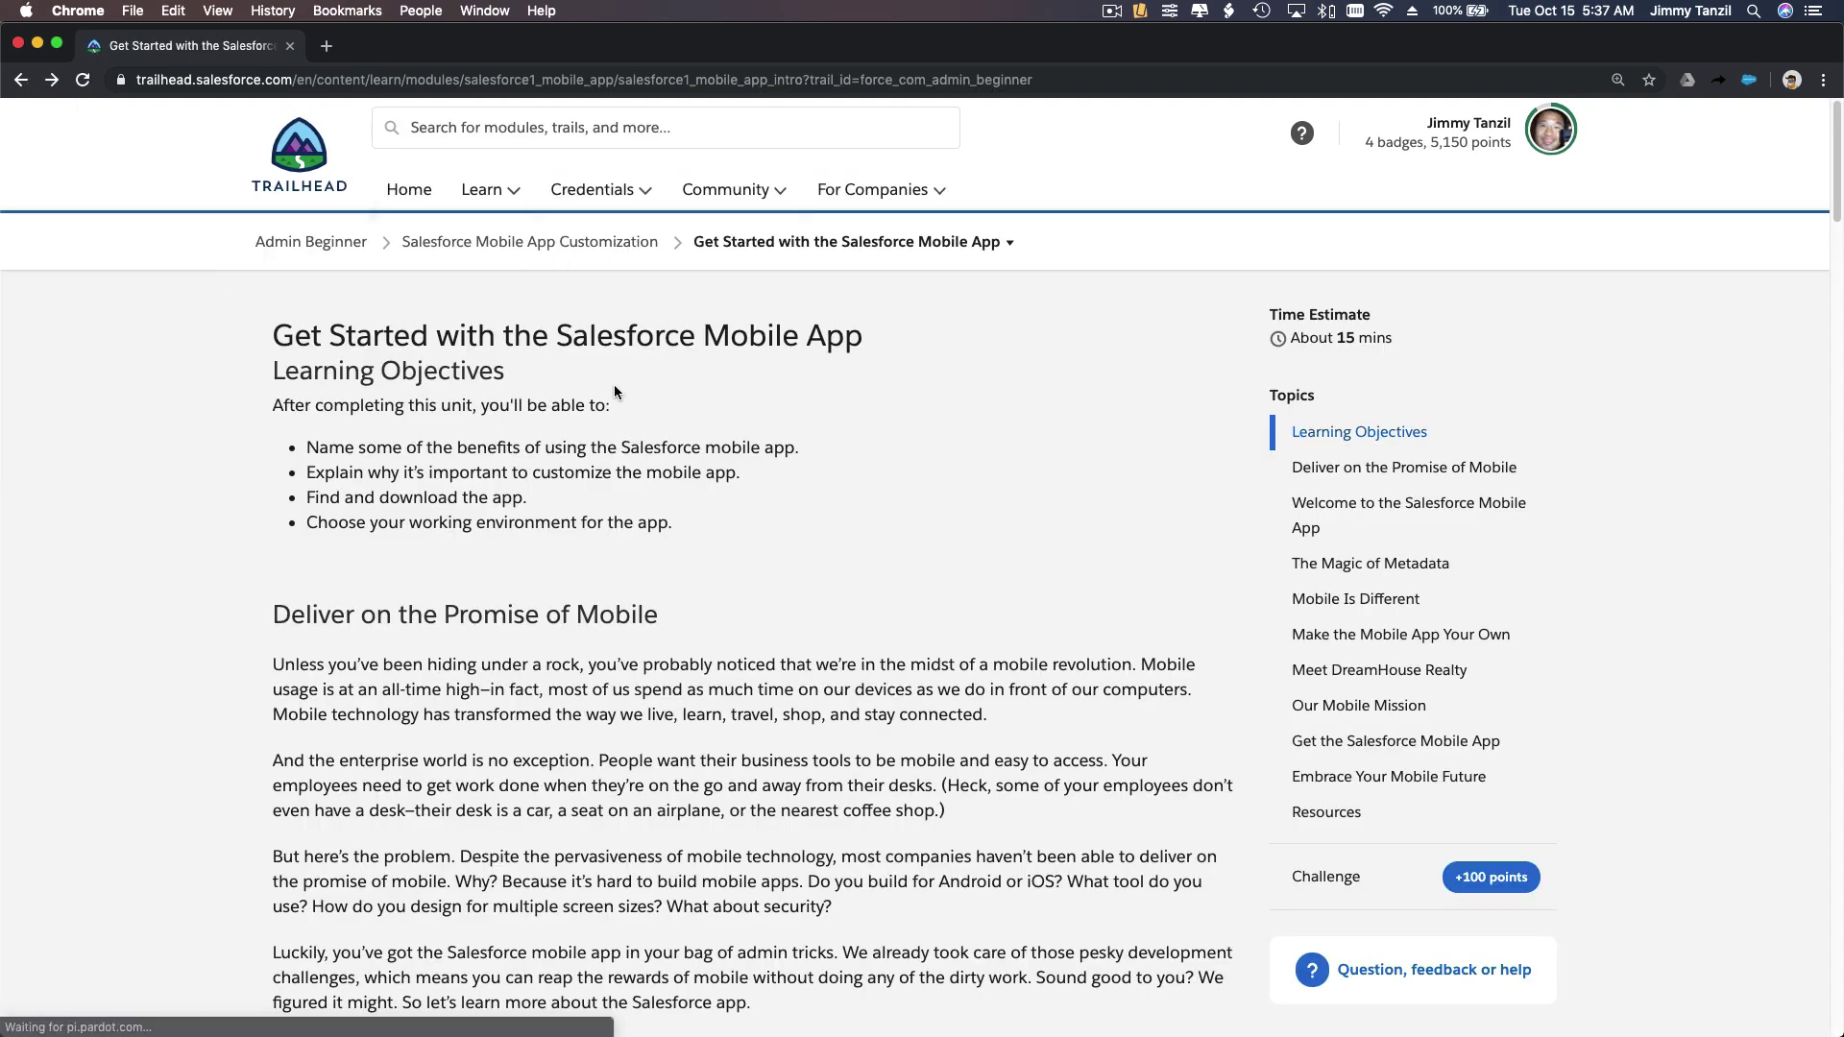
- Open Hands-on Orgs in a separate tab and launch the Trailhead Playground org
click(1551, 136)
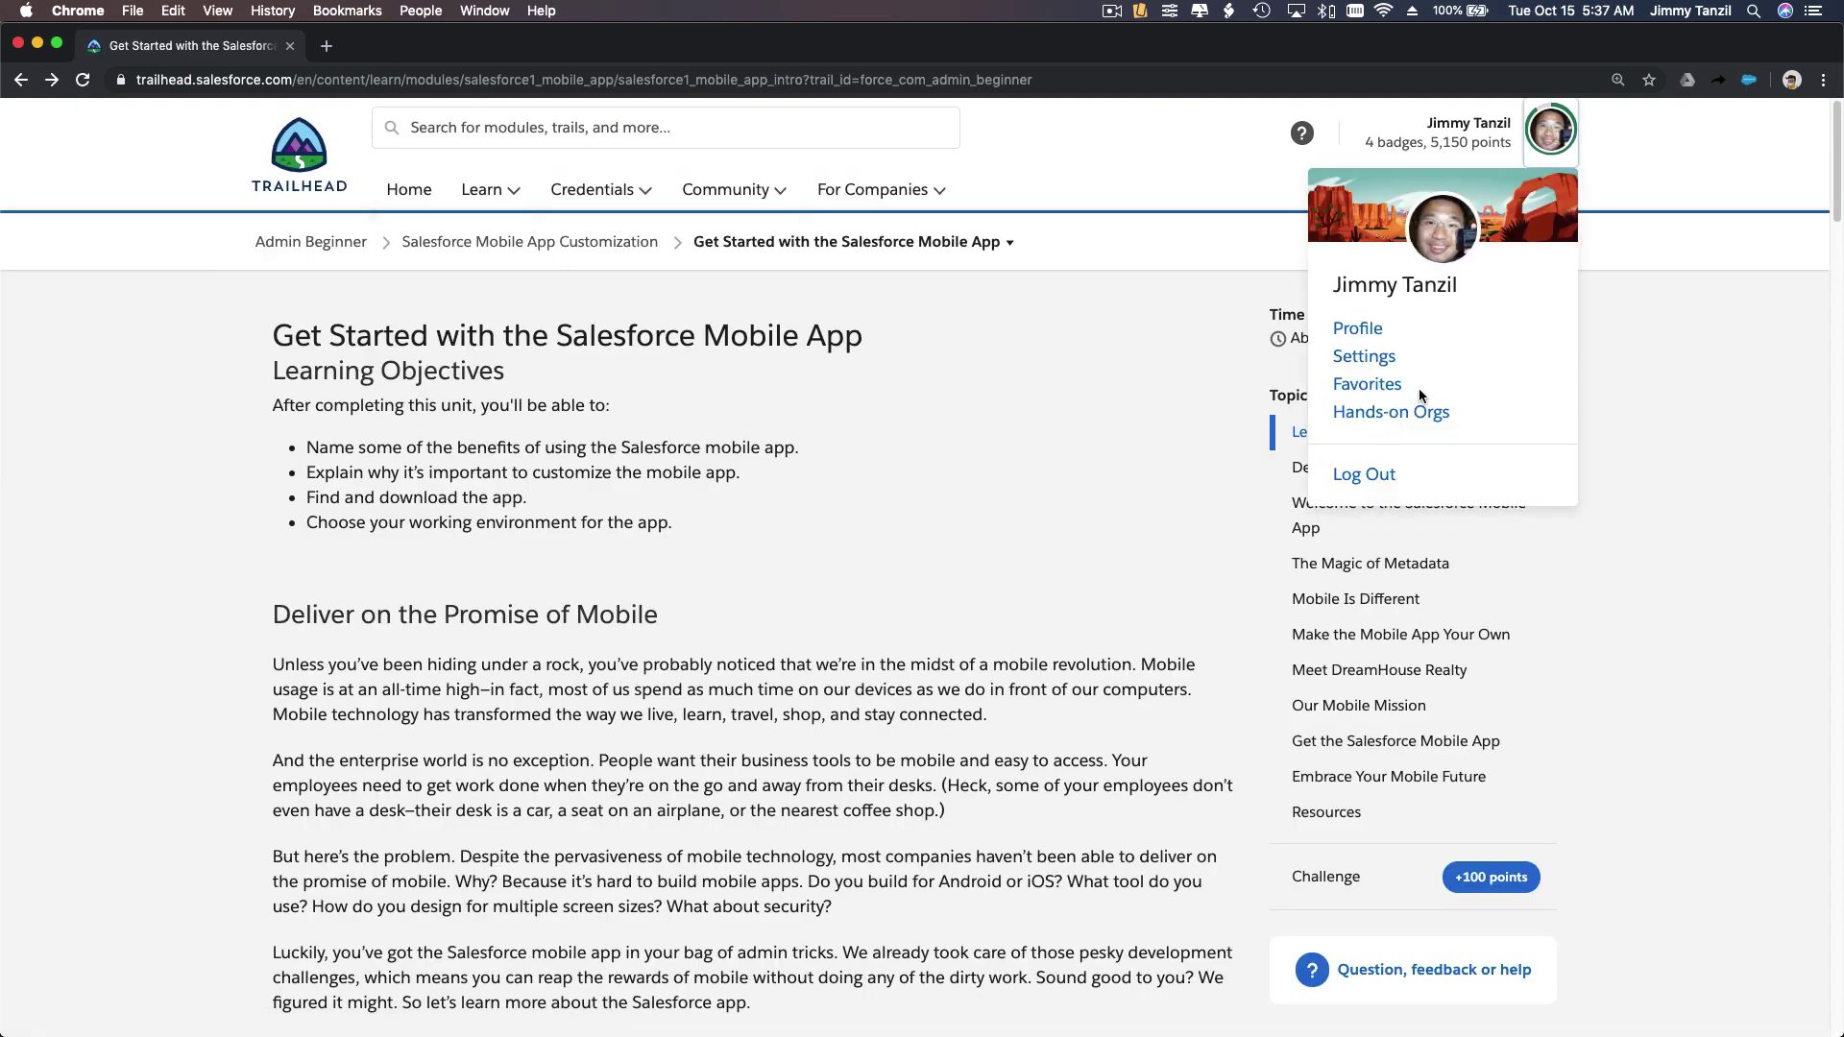
super+click(1407, 420)
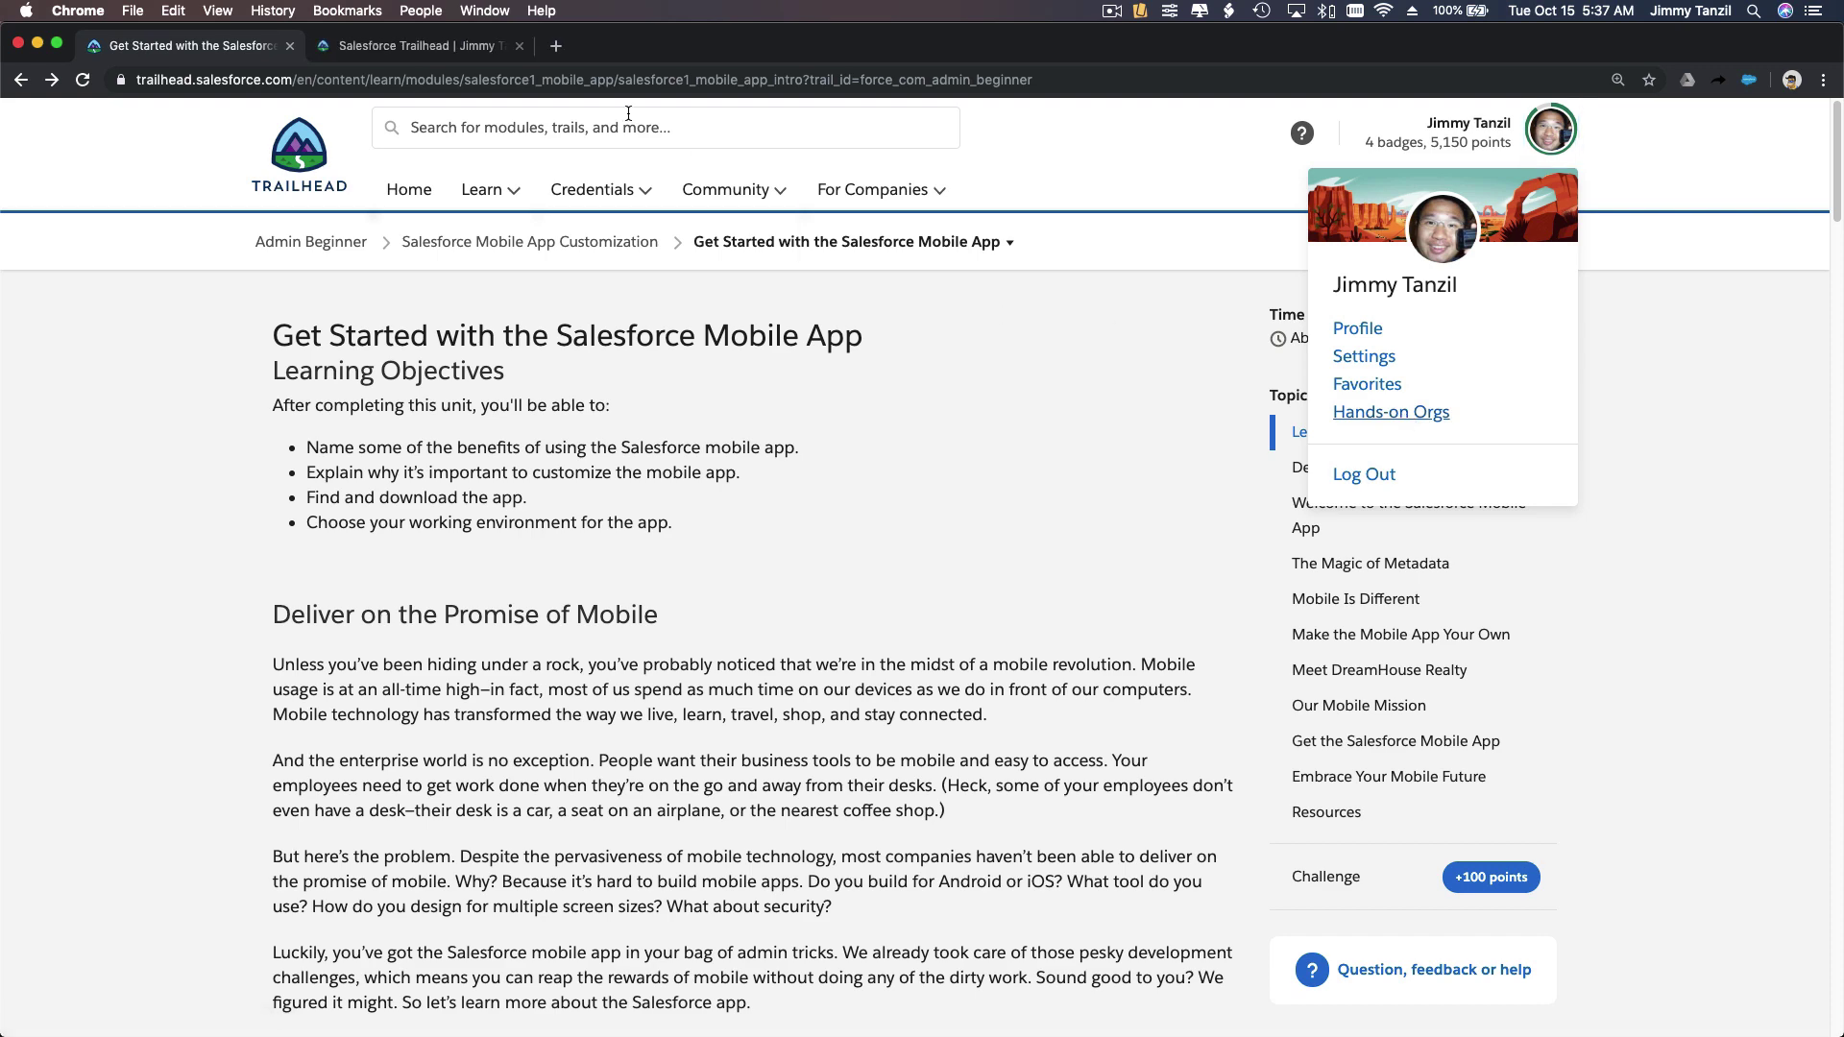
click(415, 53)
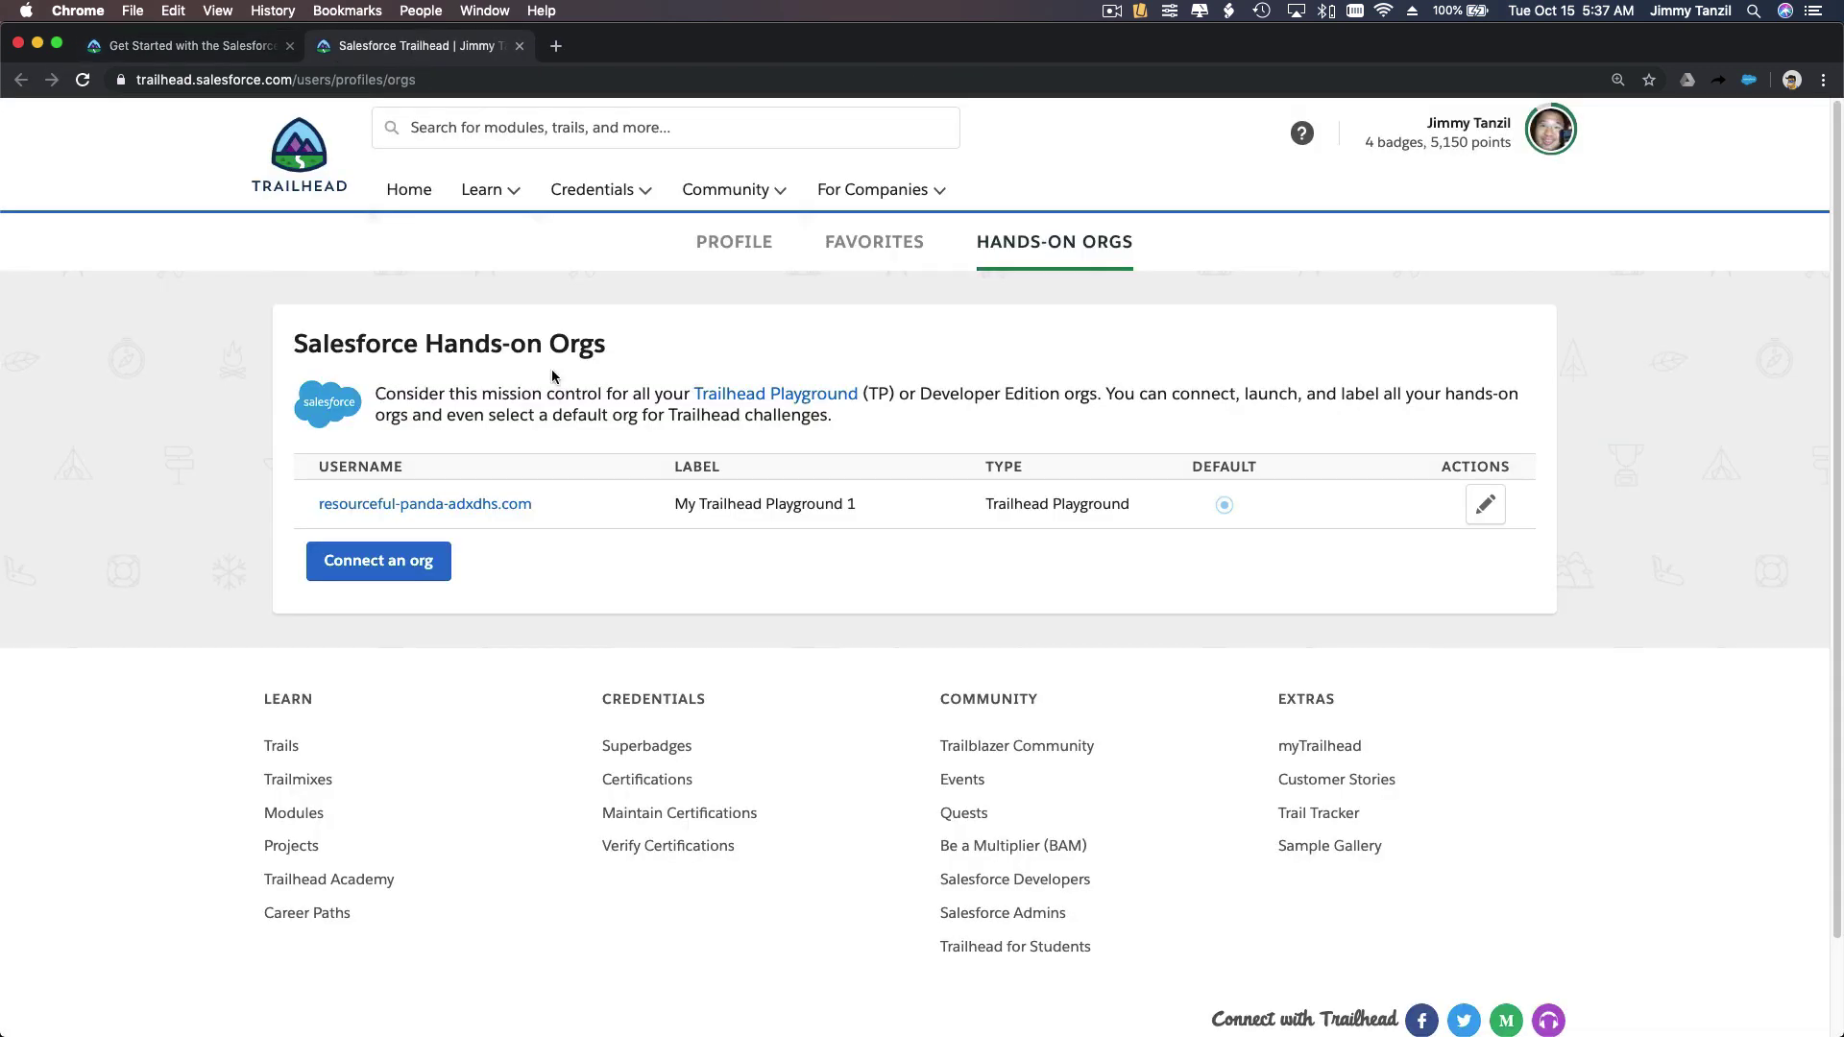
click(519, 507)
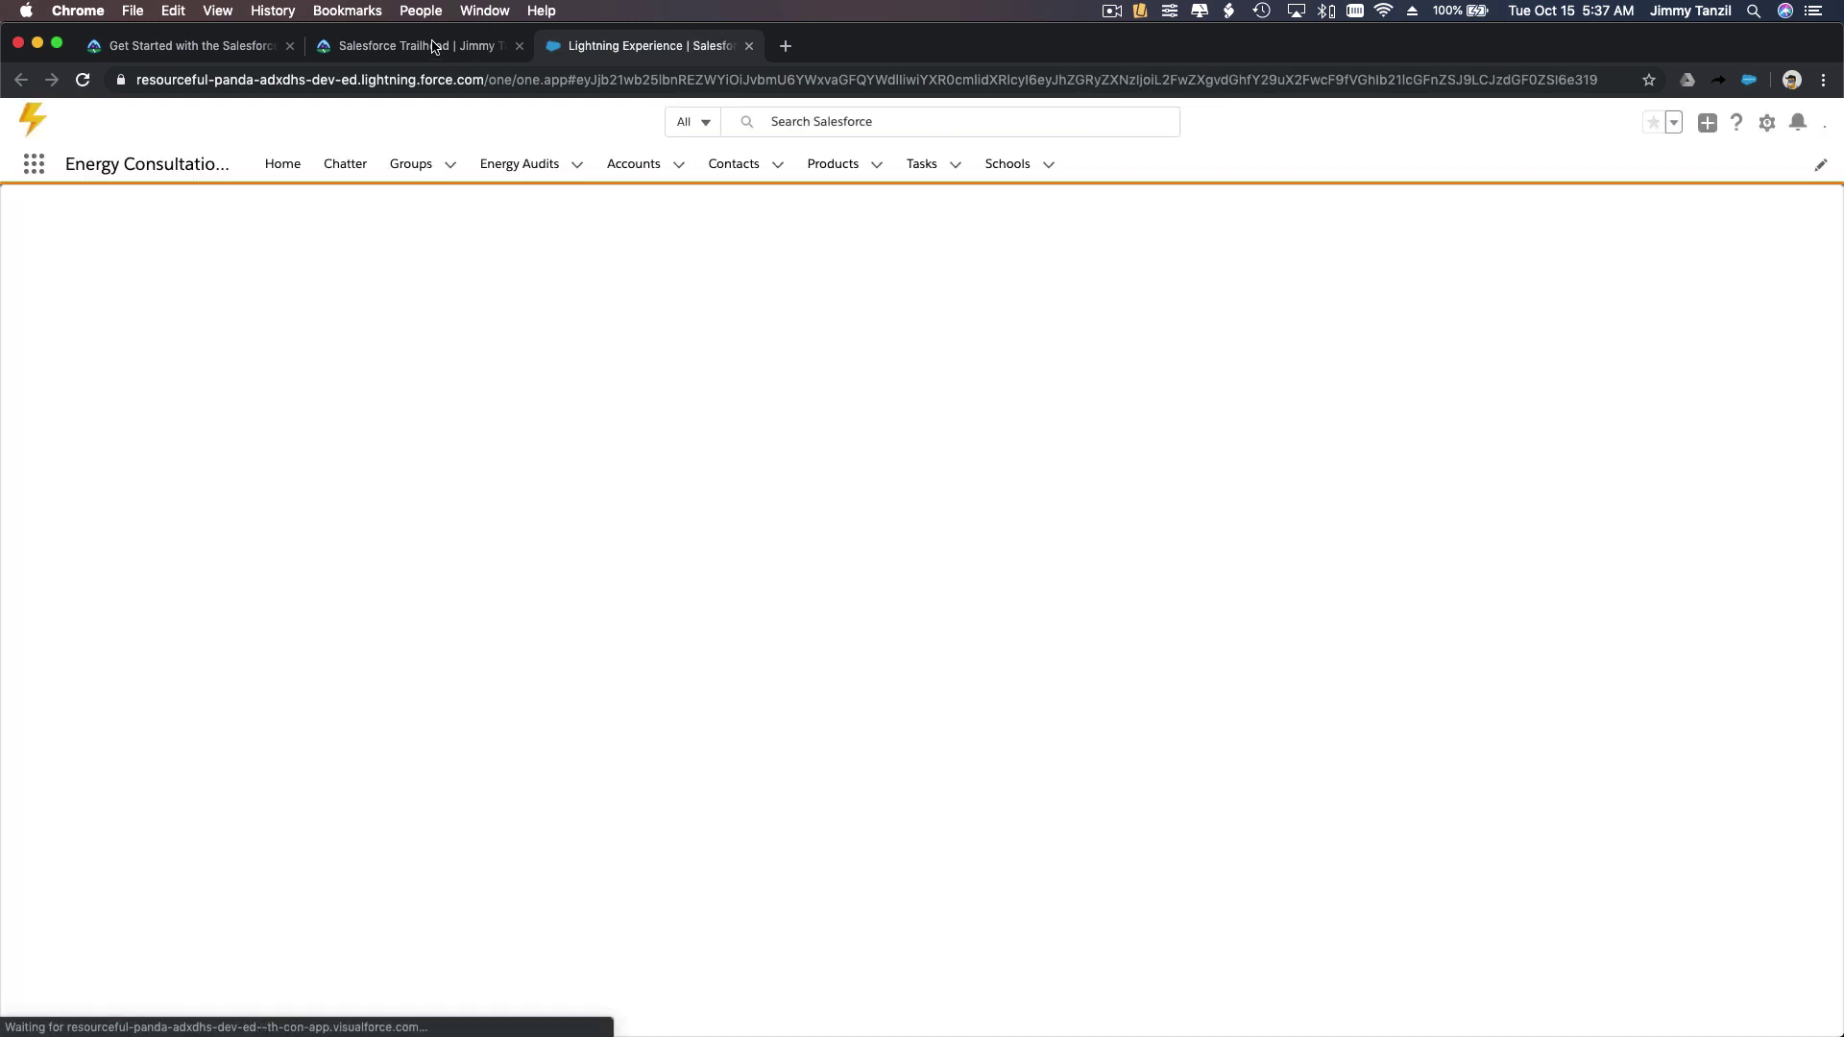
click(432, 45)
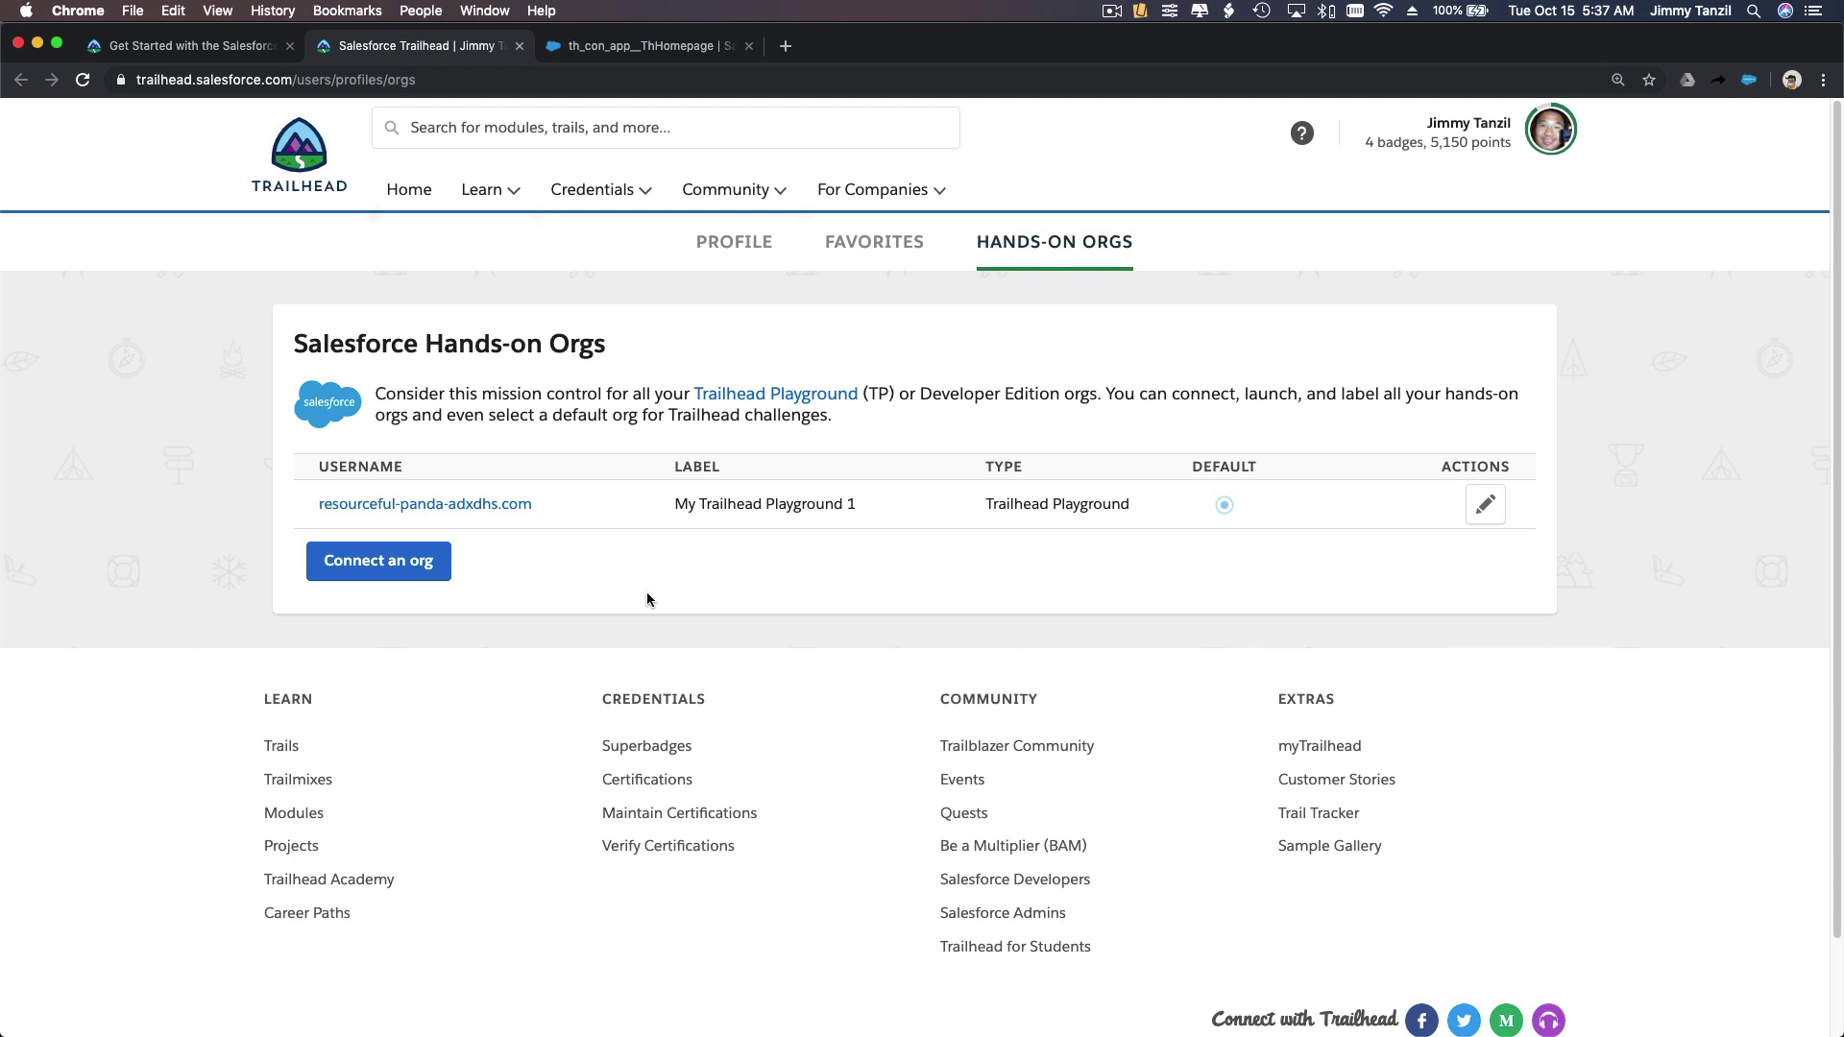
click(629, 48)
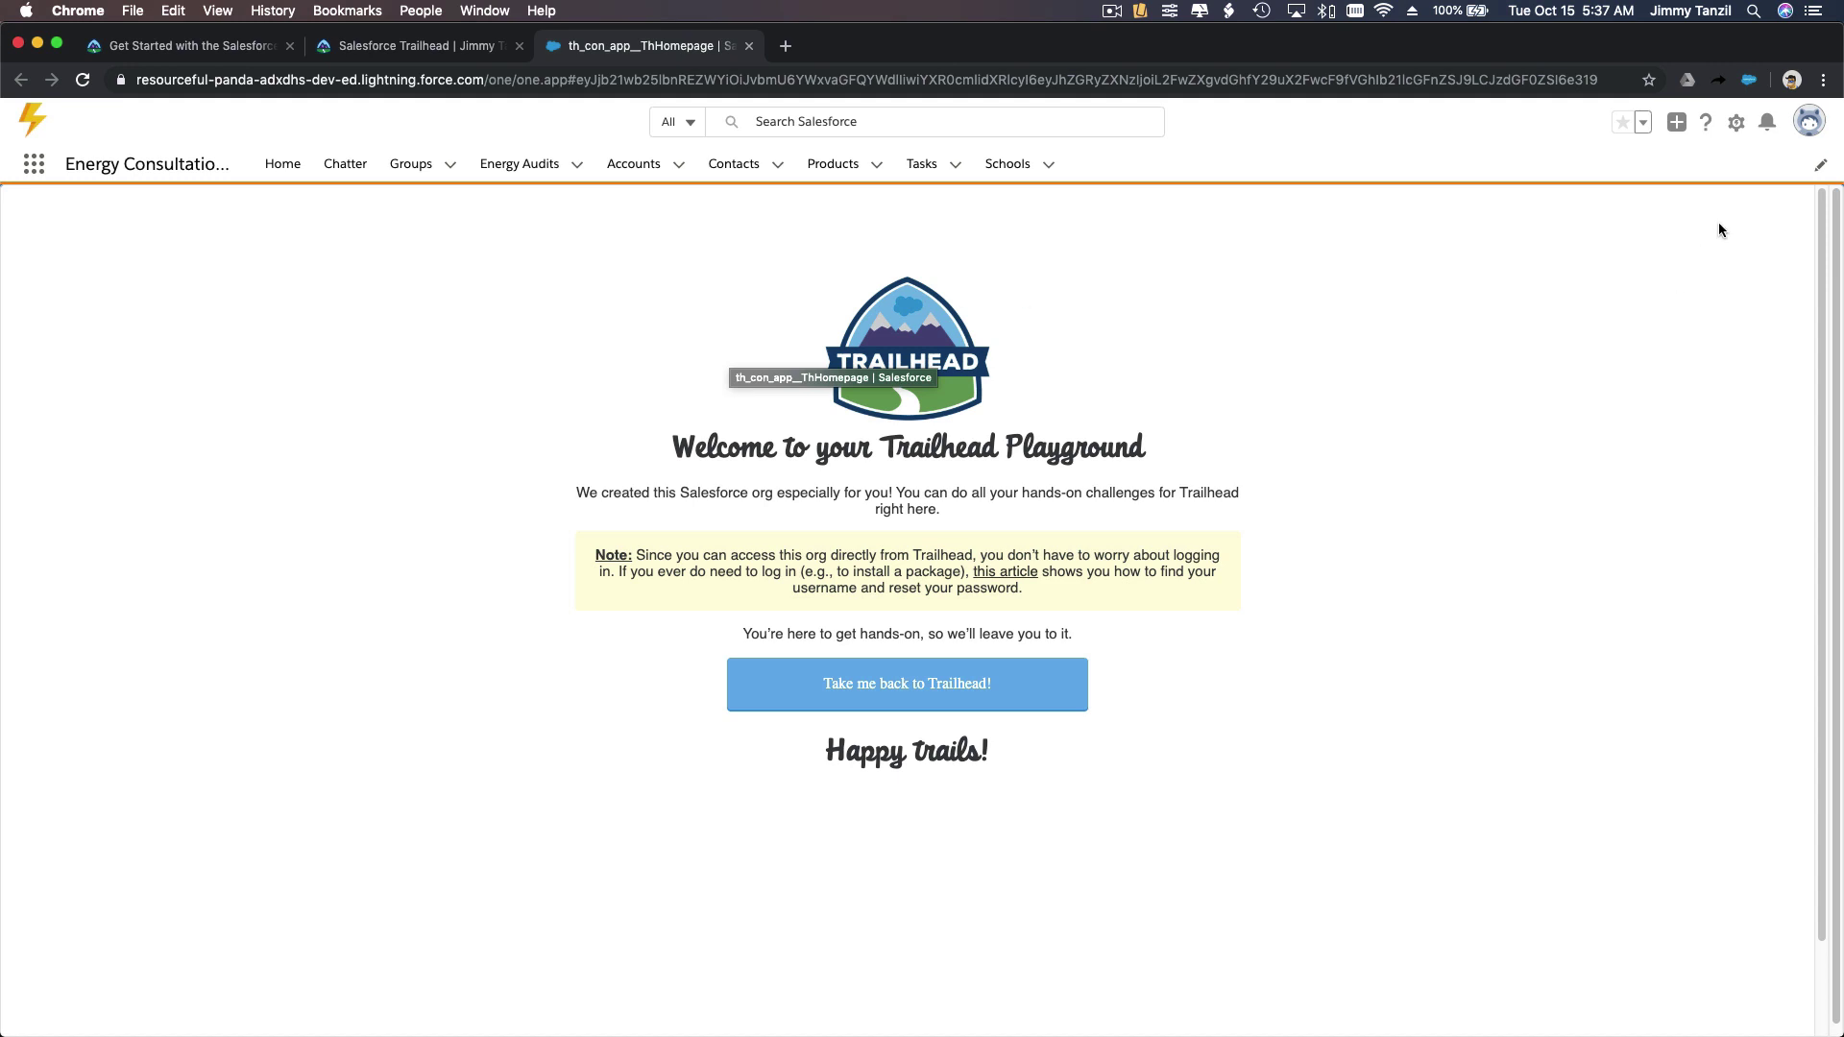
- Open the All Users list in Setup via a Quick Find search for 'users'
click(1737, 129)
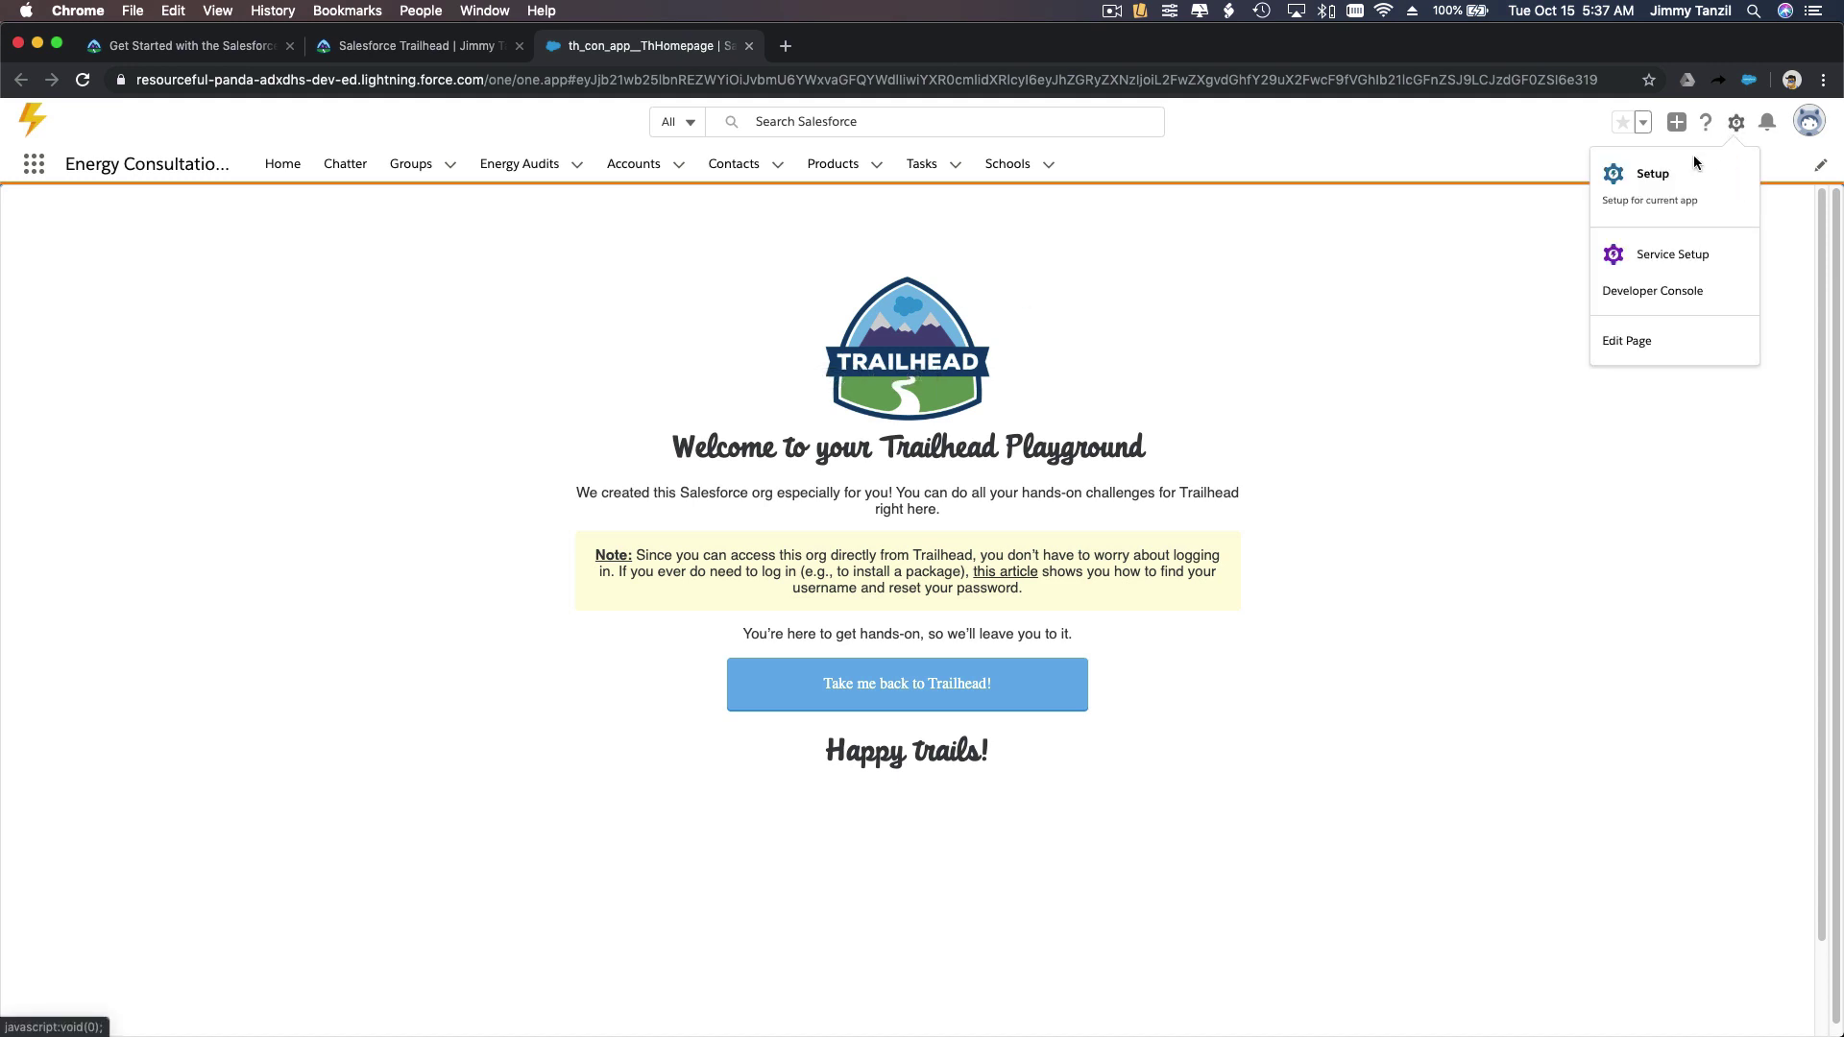
click(1654, 173)
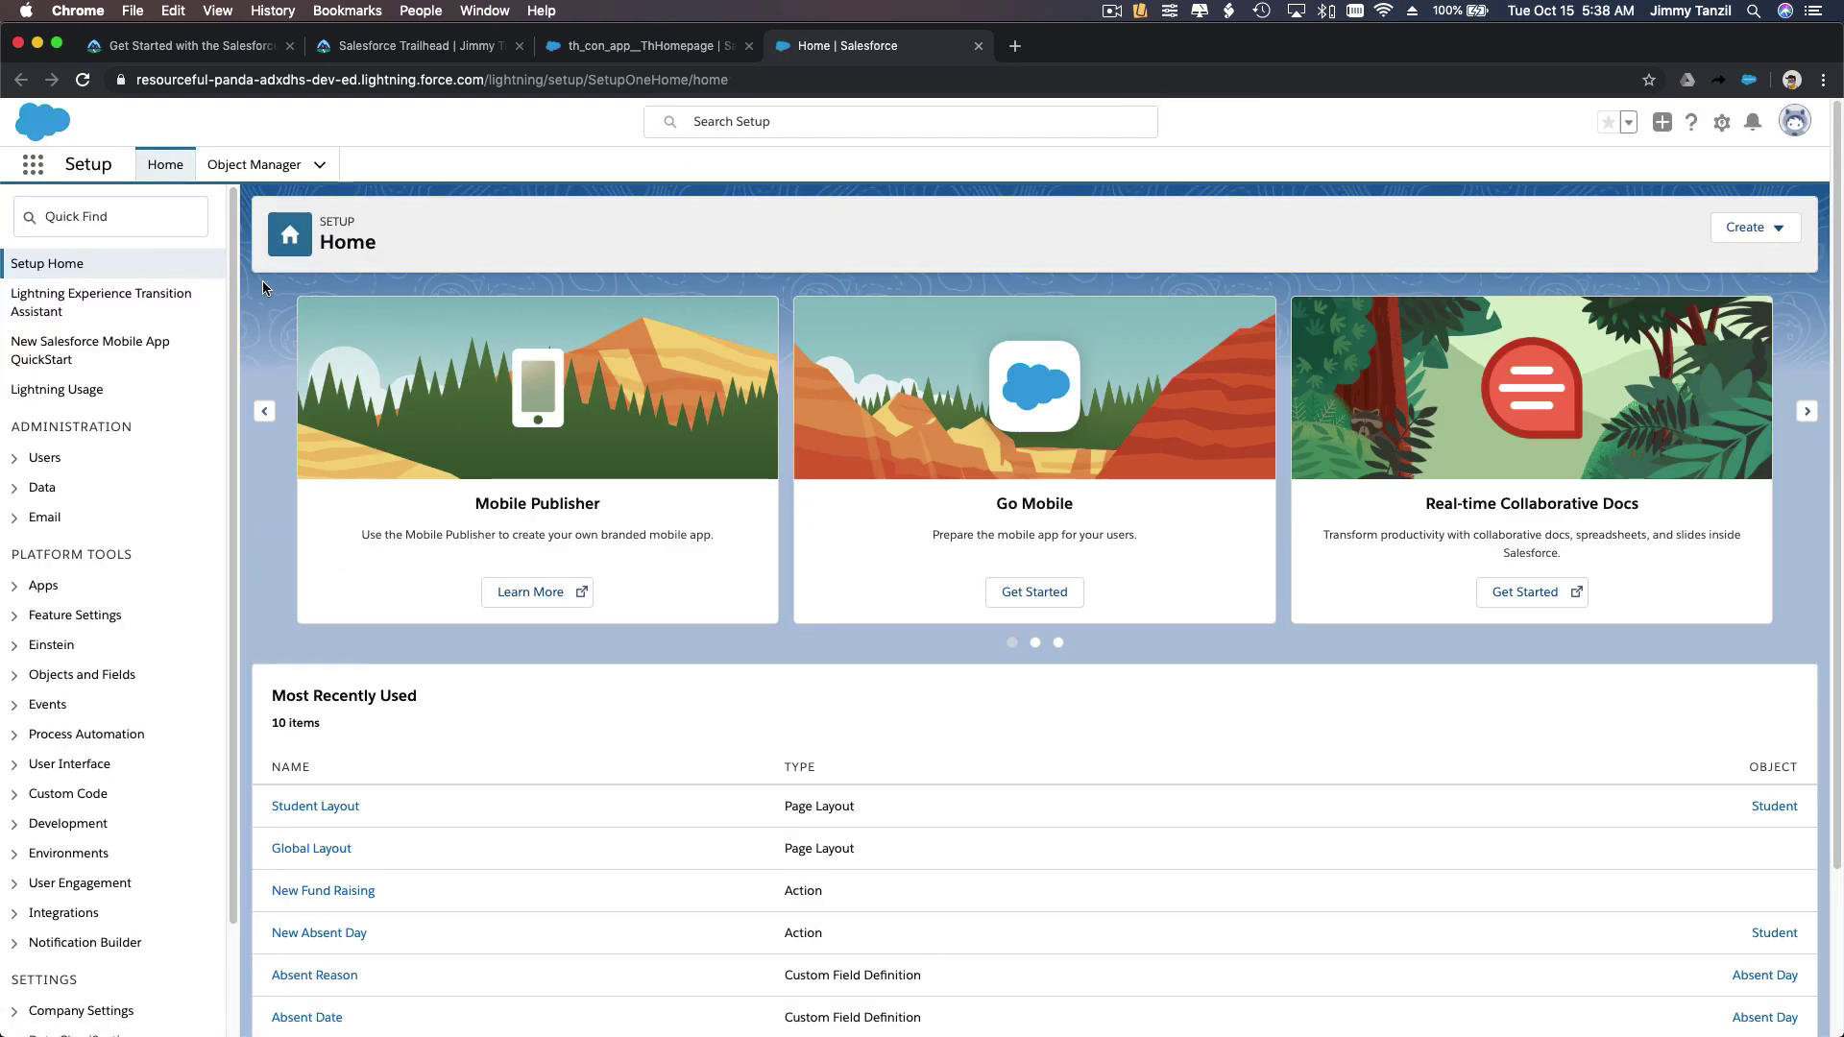
click(134, 217)
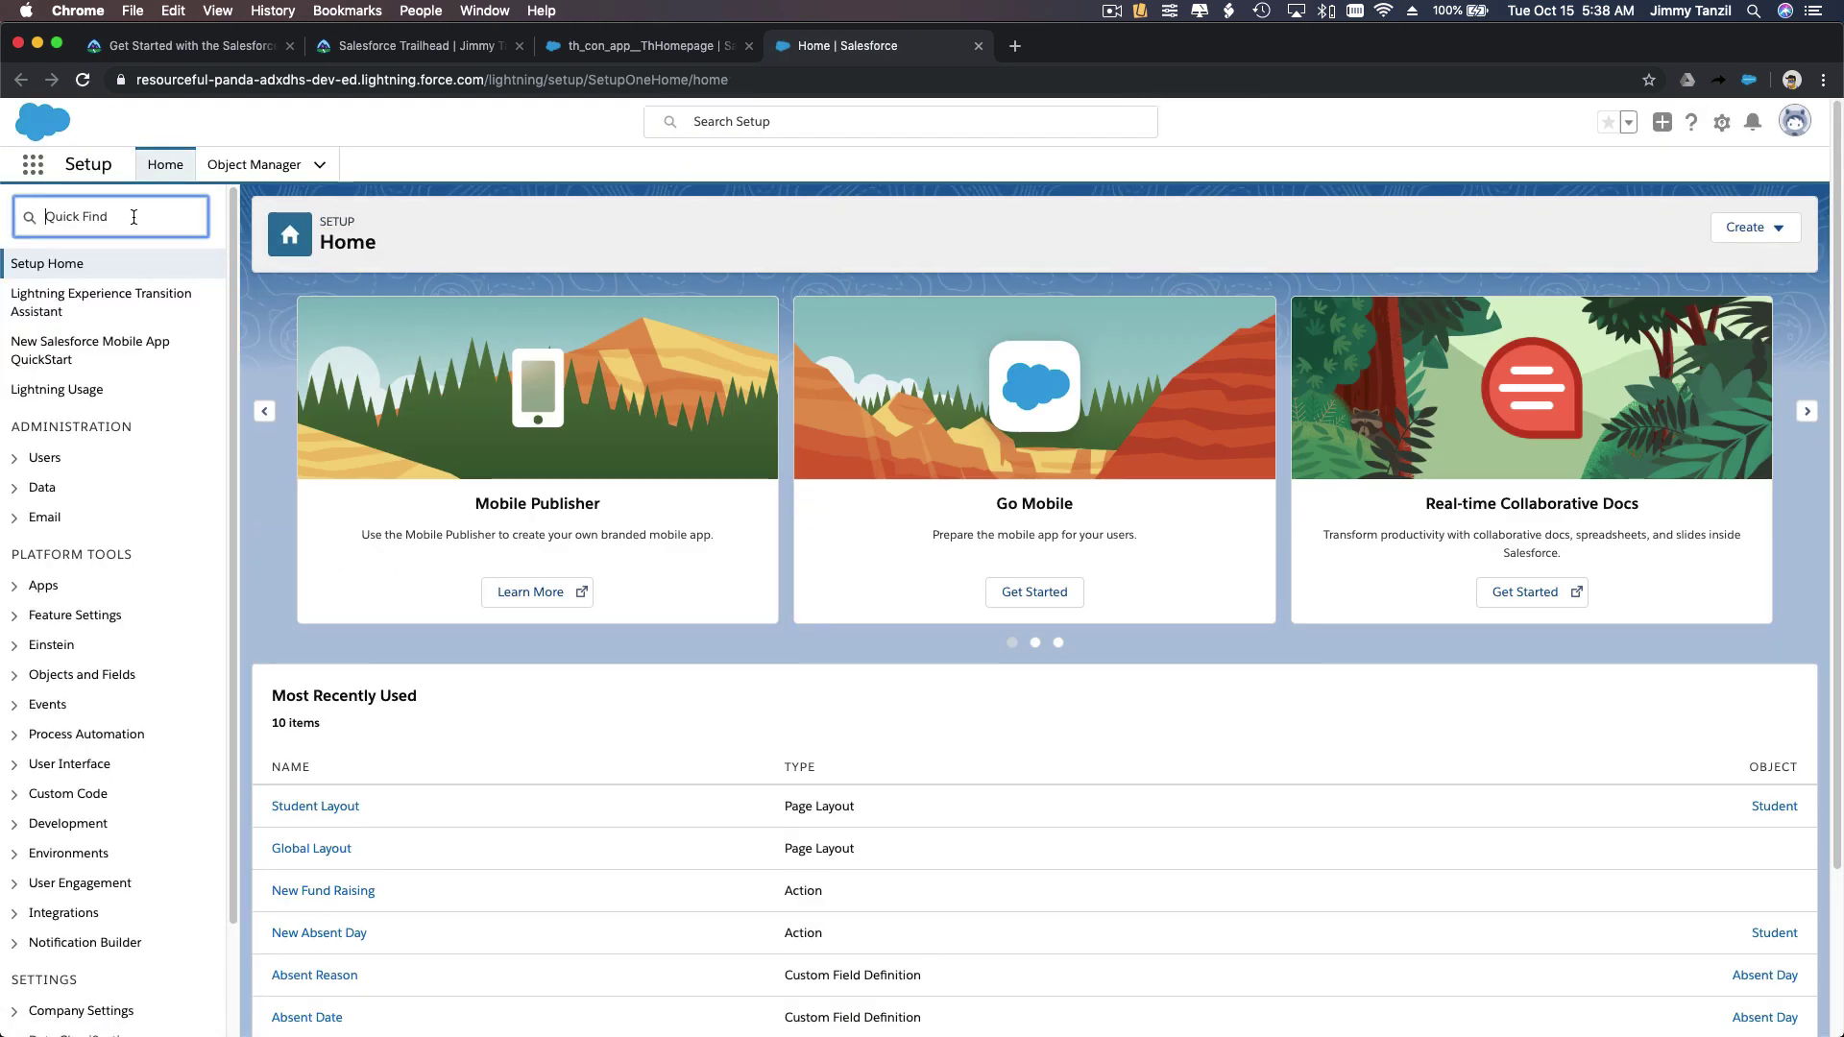
text(users)
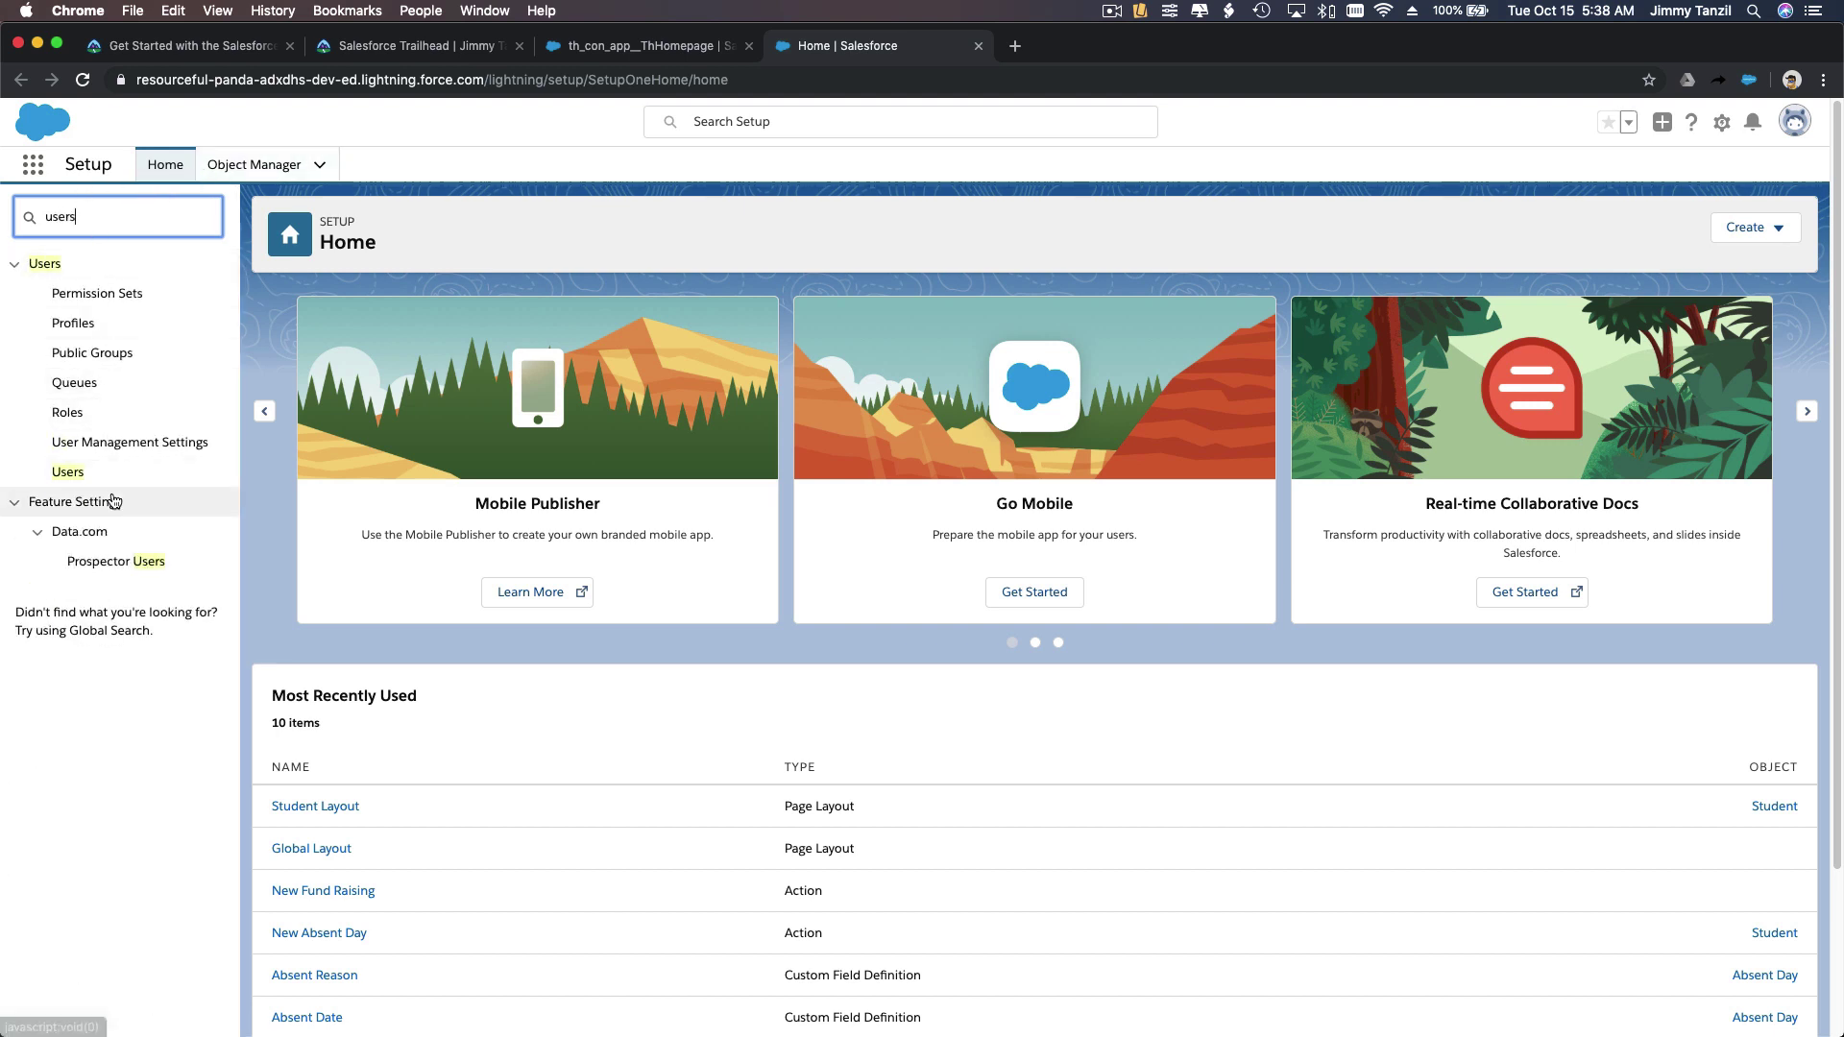
click(83, 473)
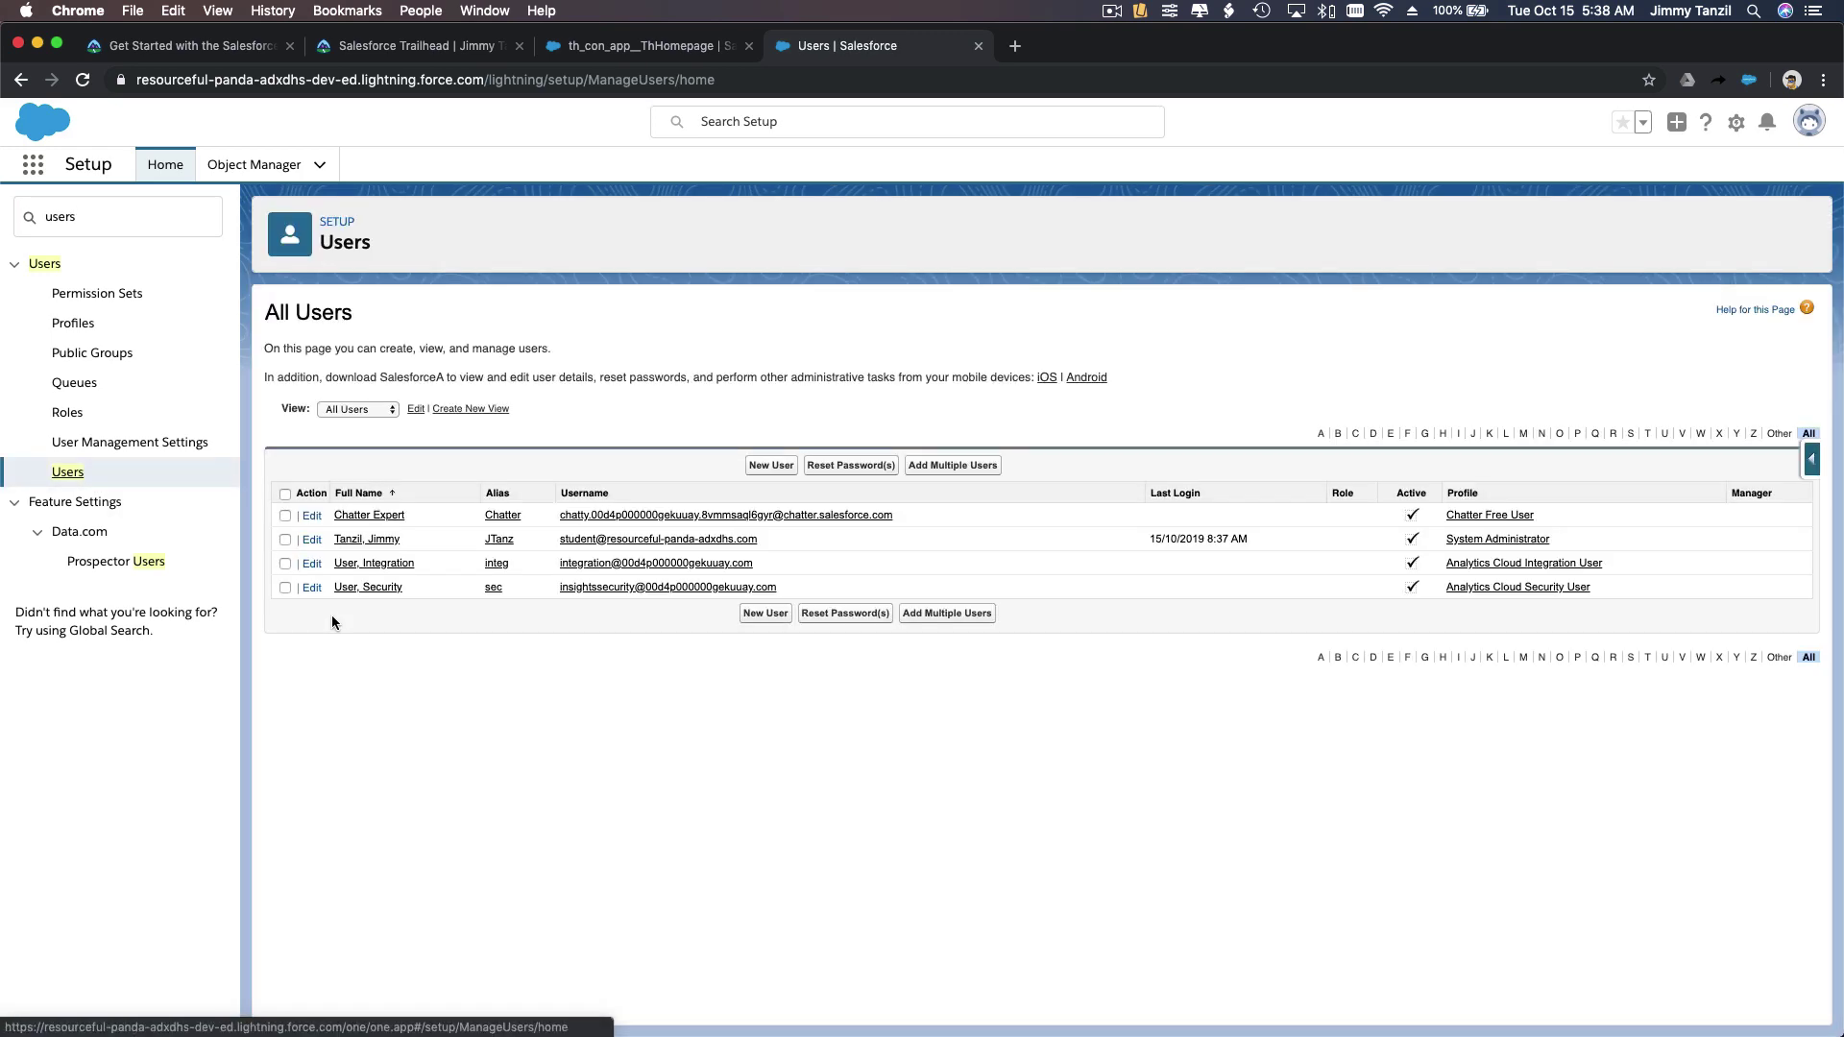
- Reset the System Administrator user's password and confirm the reset
click(284, 542)
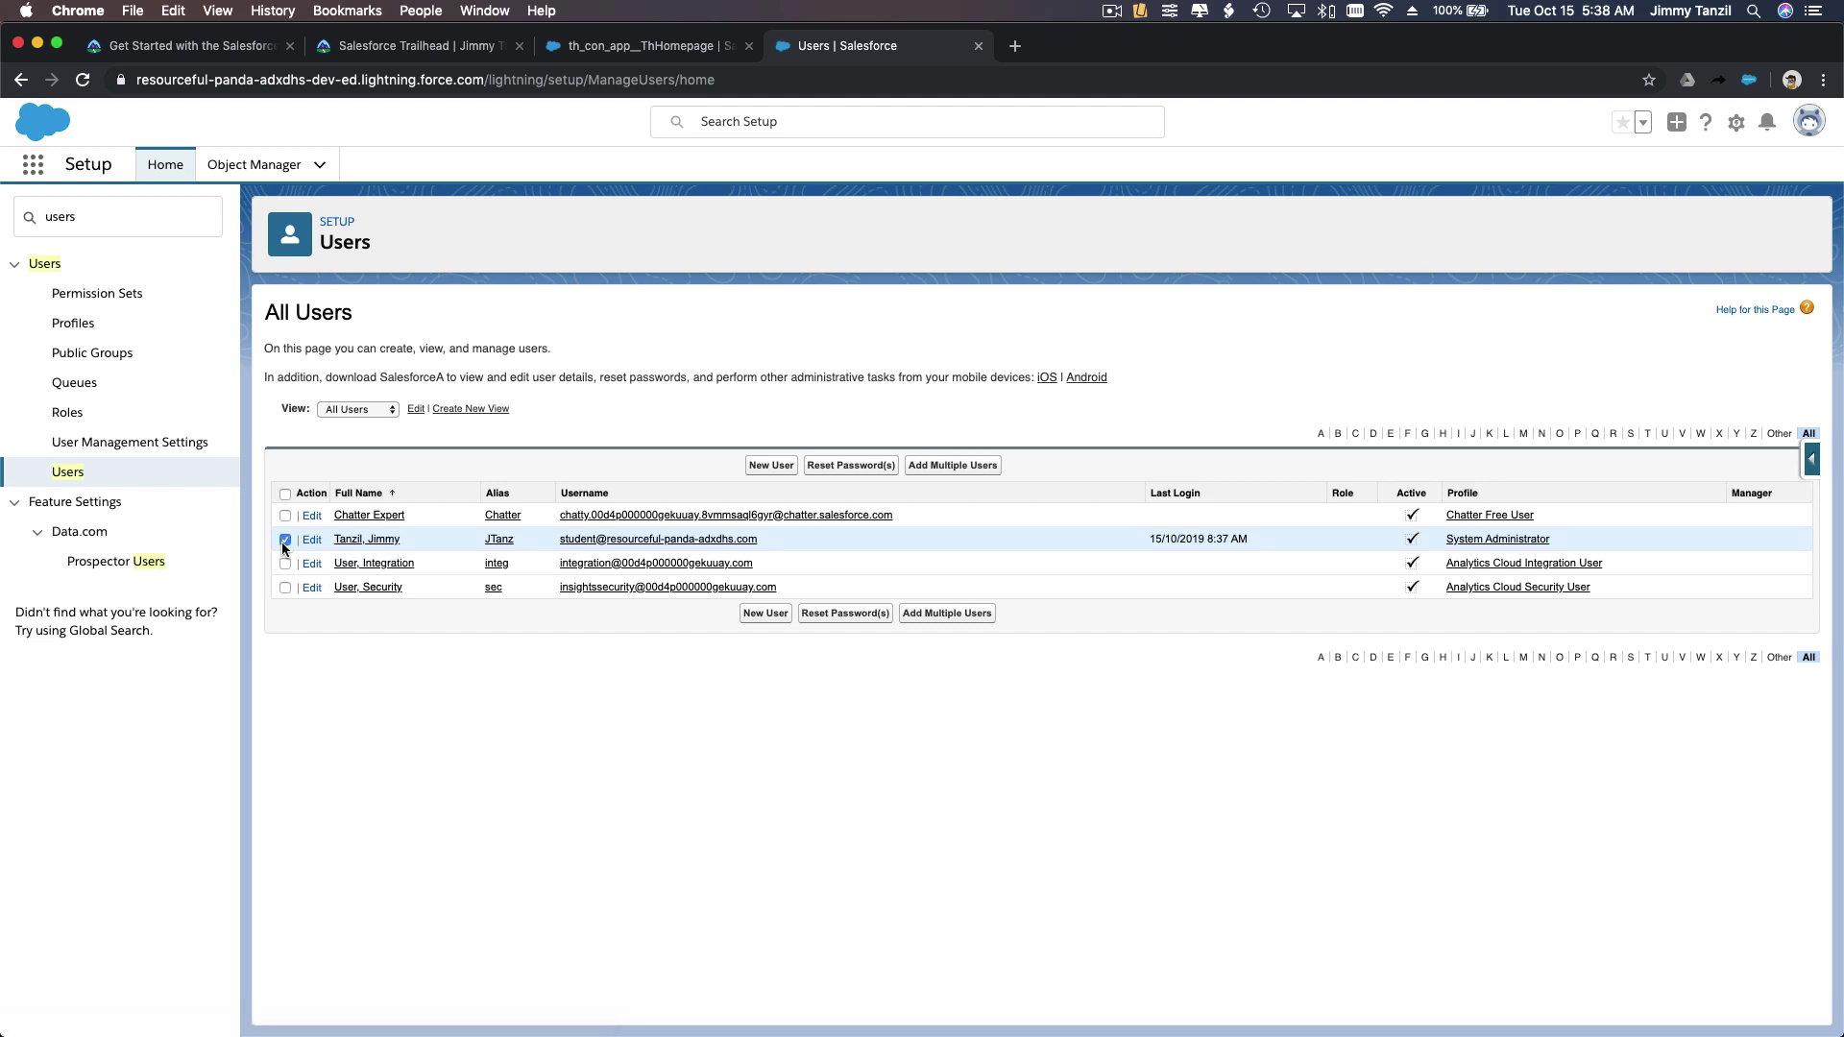
click(859, 470)
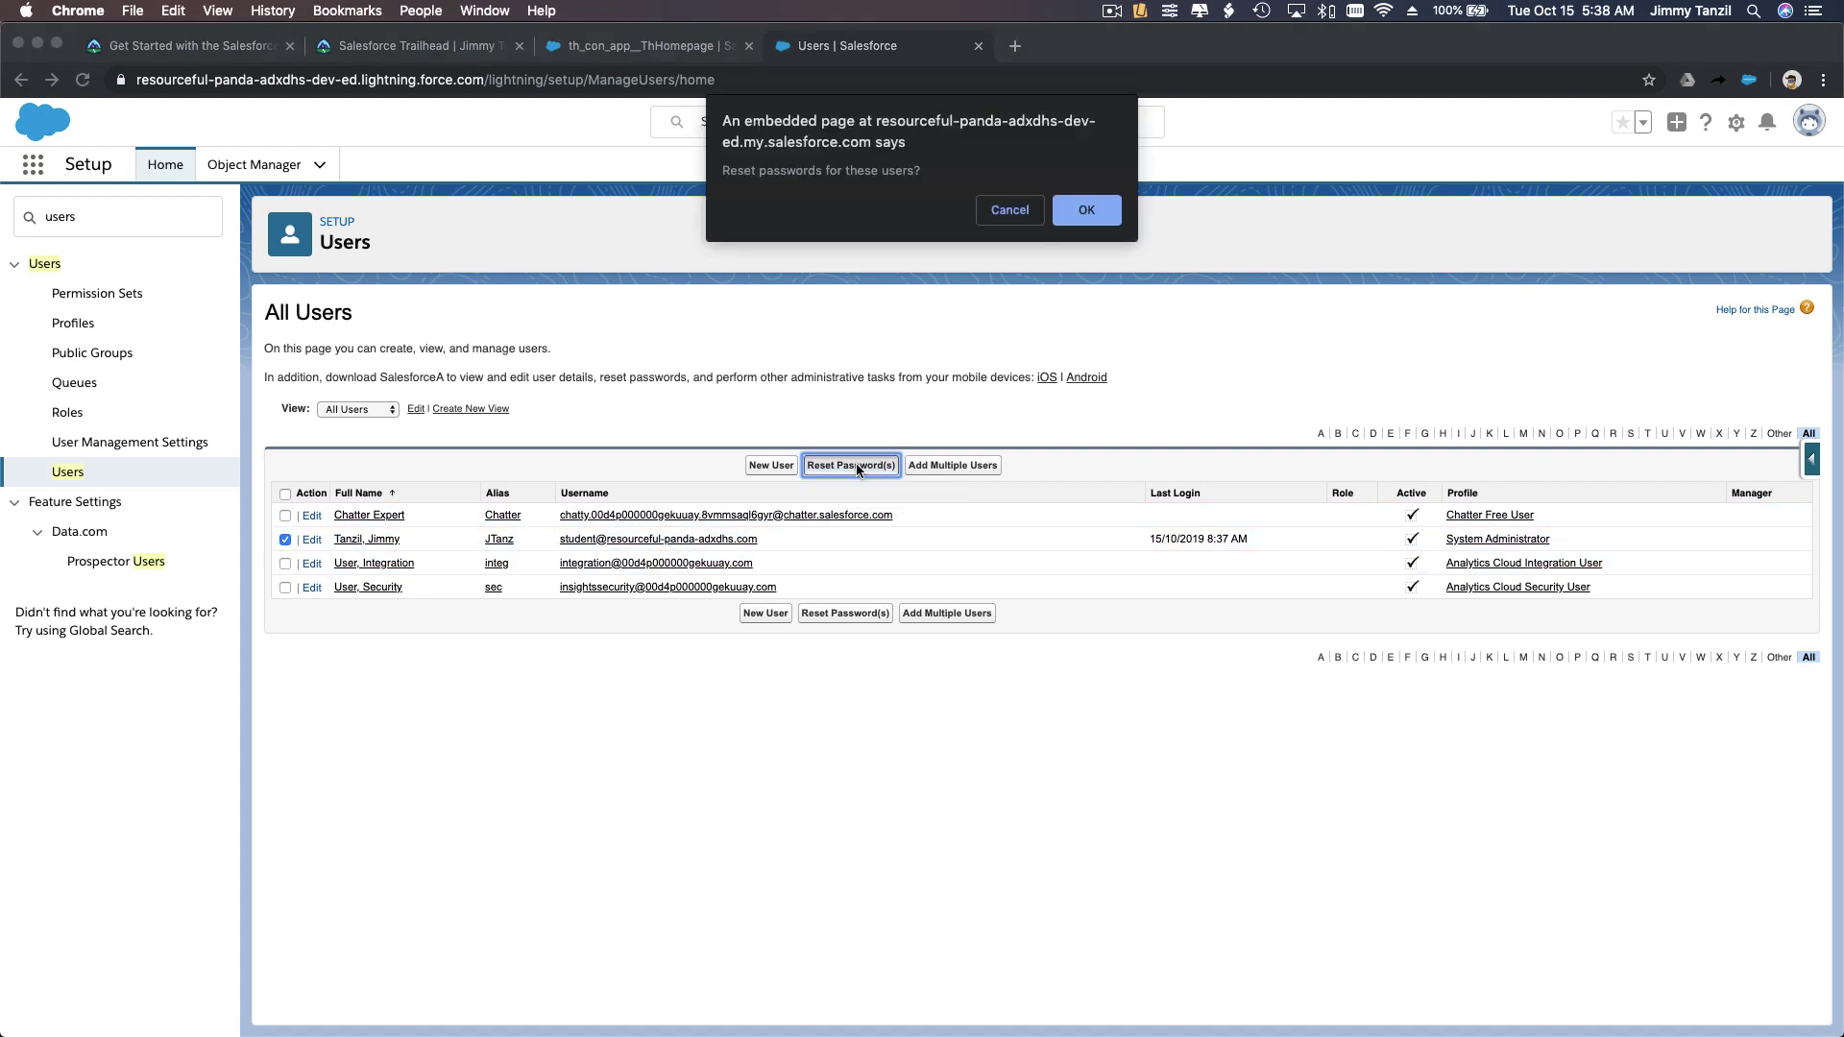
click(1086, 211)
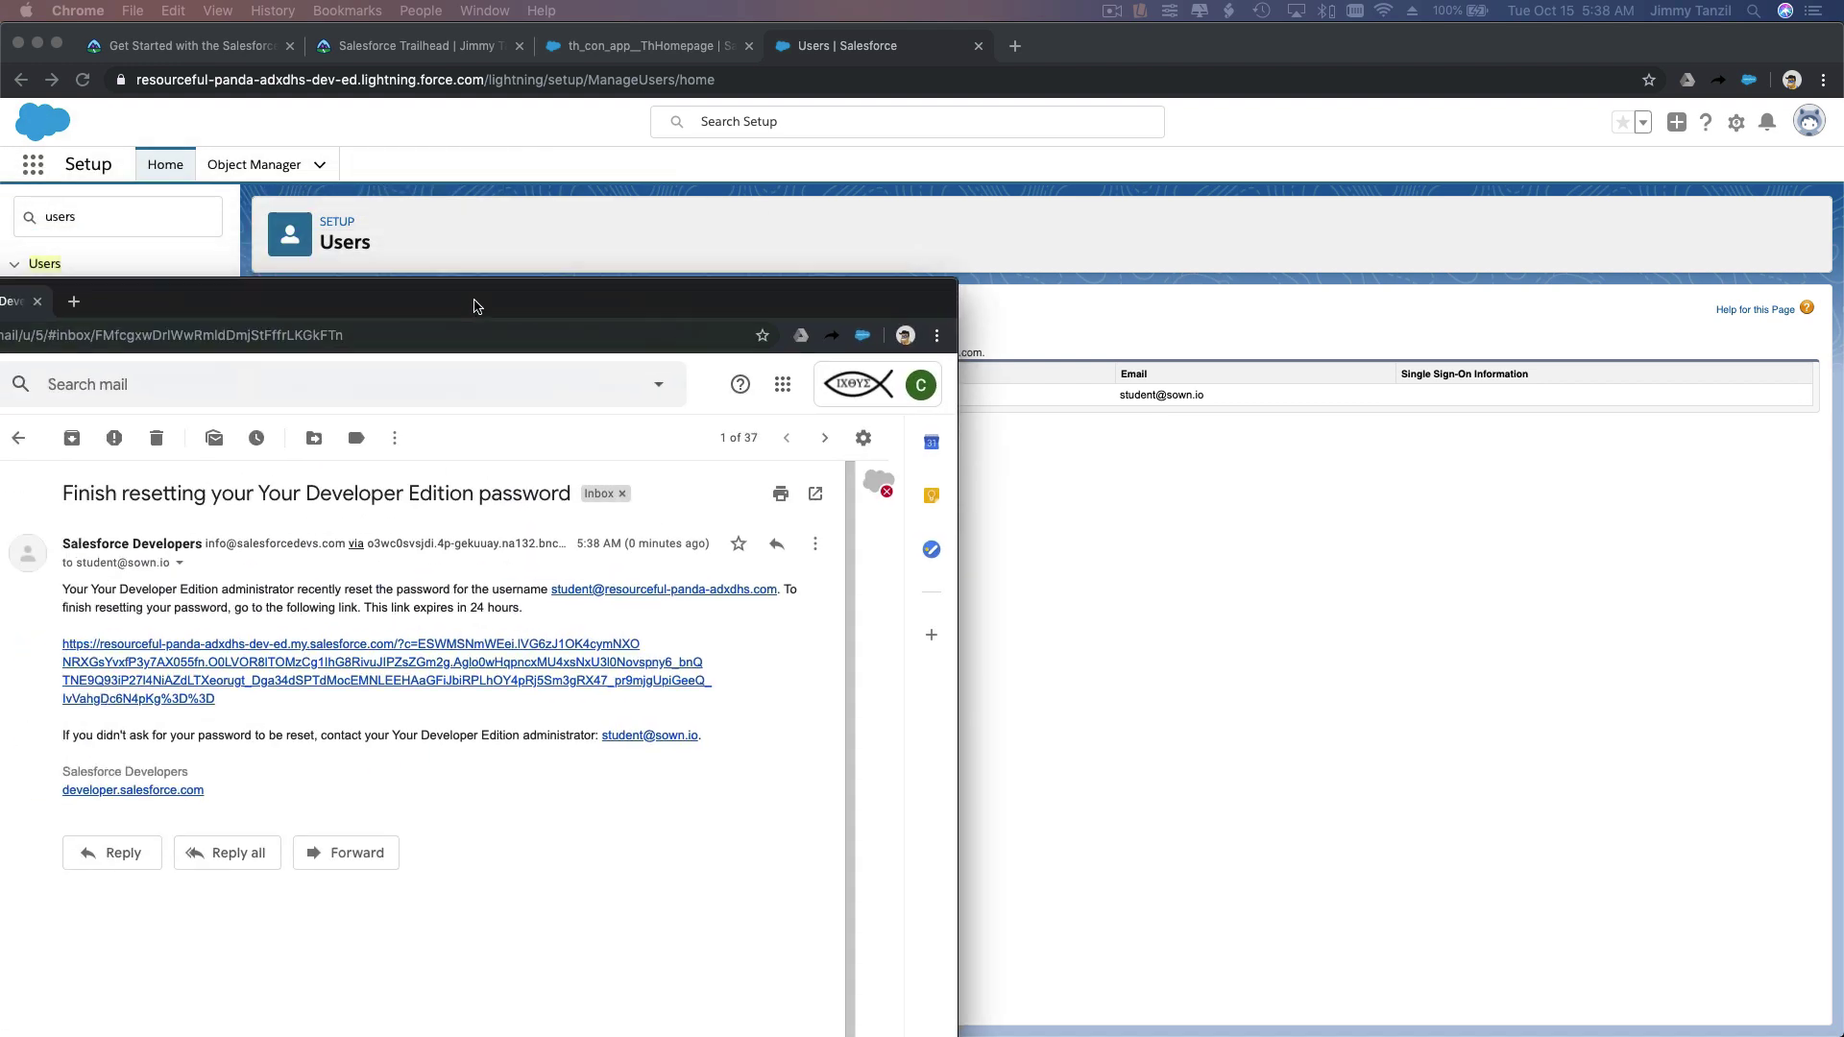
- Merge the Gmail window into the main browser and follow the Salesforce password-reset link
drag(459, 306, 1409, 85)
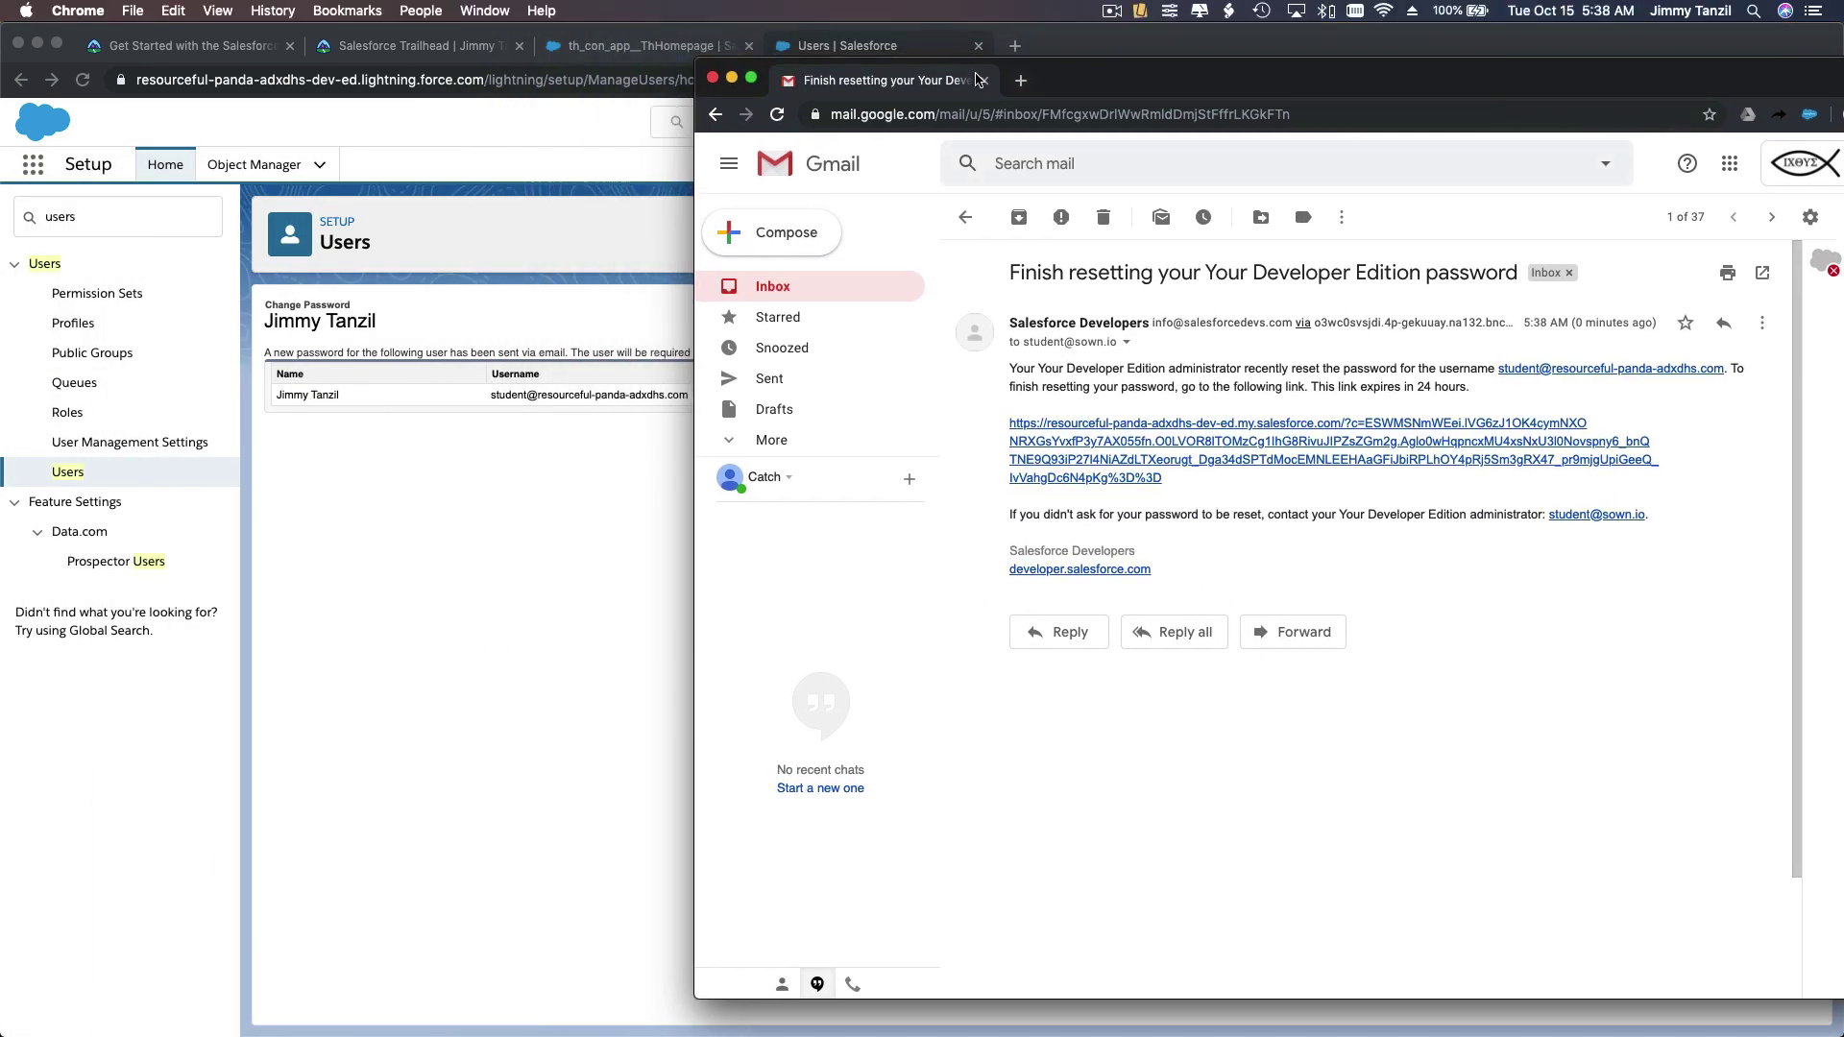
drag(943, 79, 1152, 45)
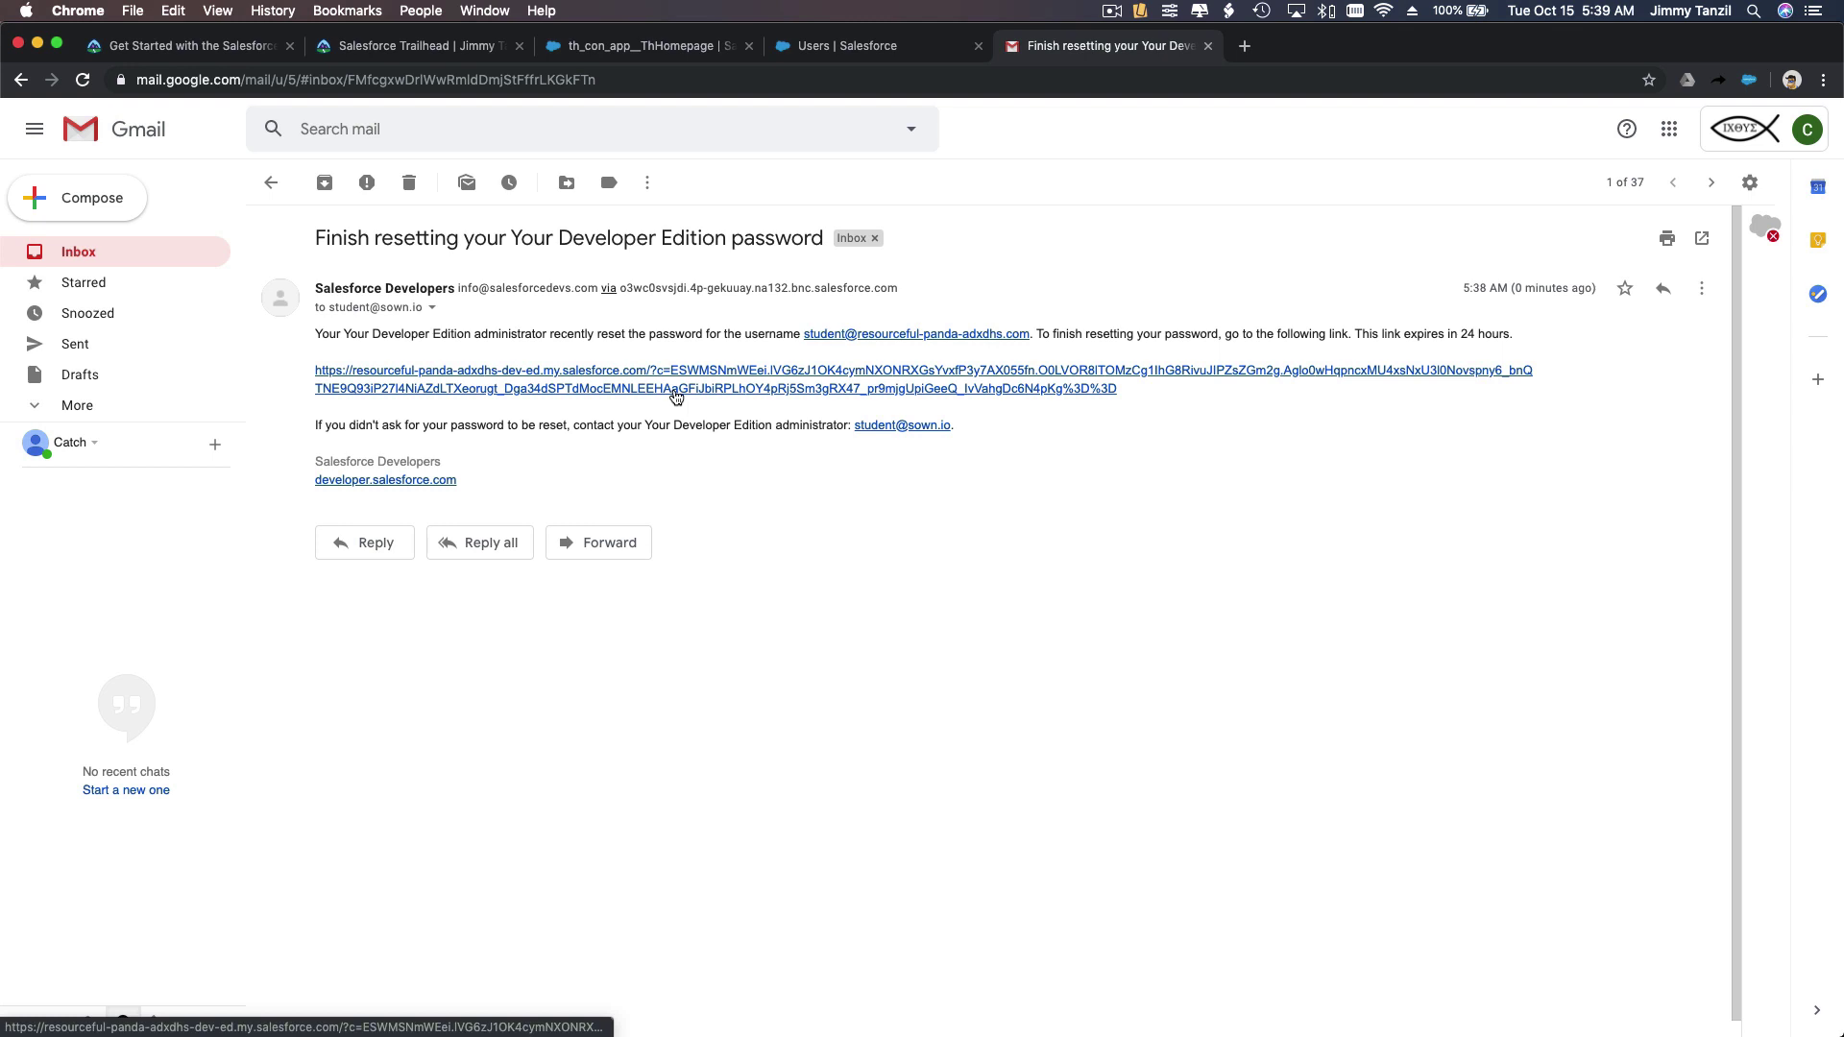
click(676, 397)
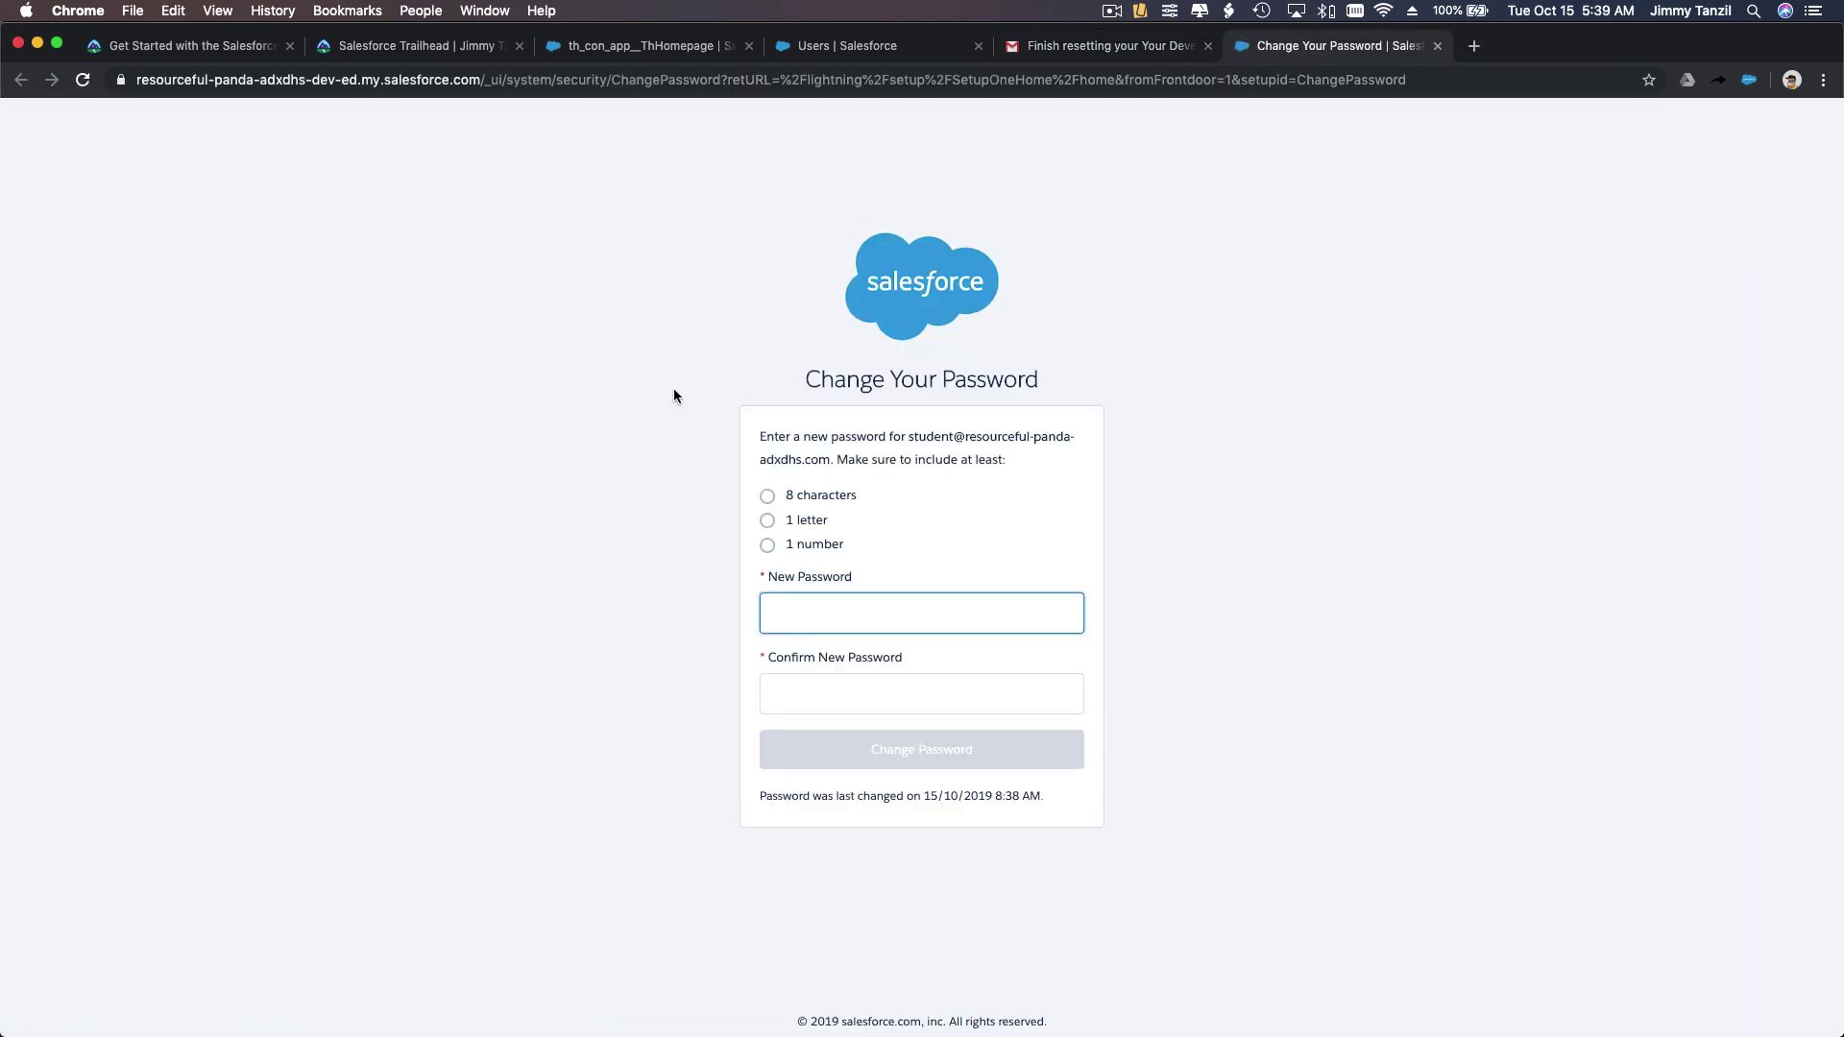
- Enter and confirm the new password, submit it, and dismiss Chrome's save-password offer
text(•••••••••)
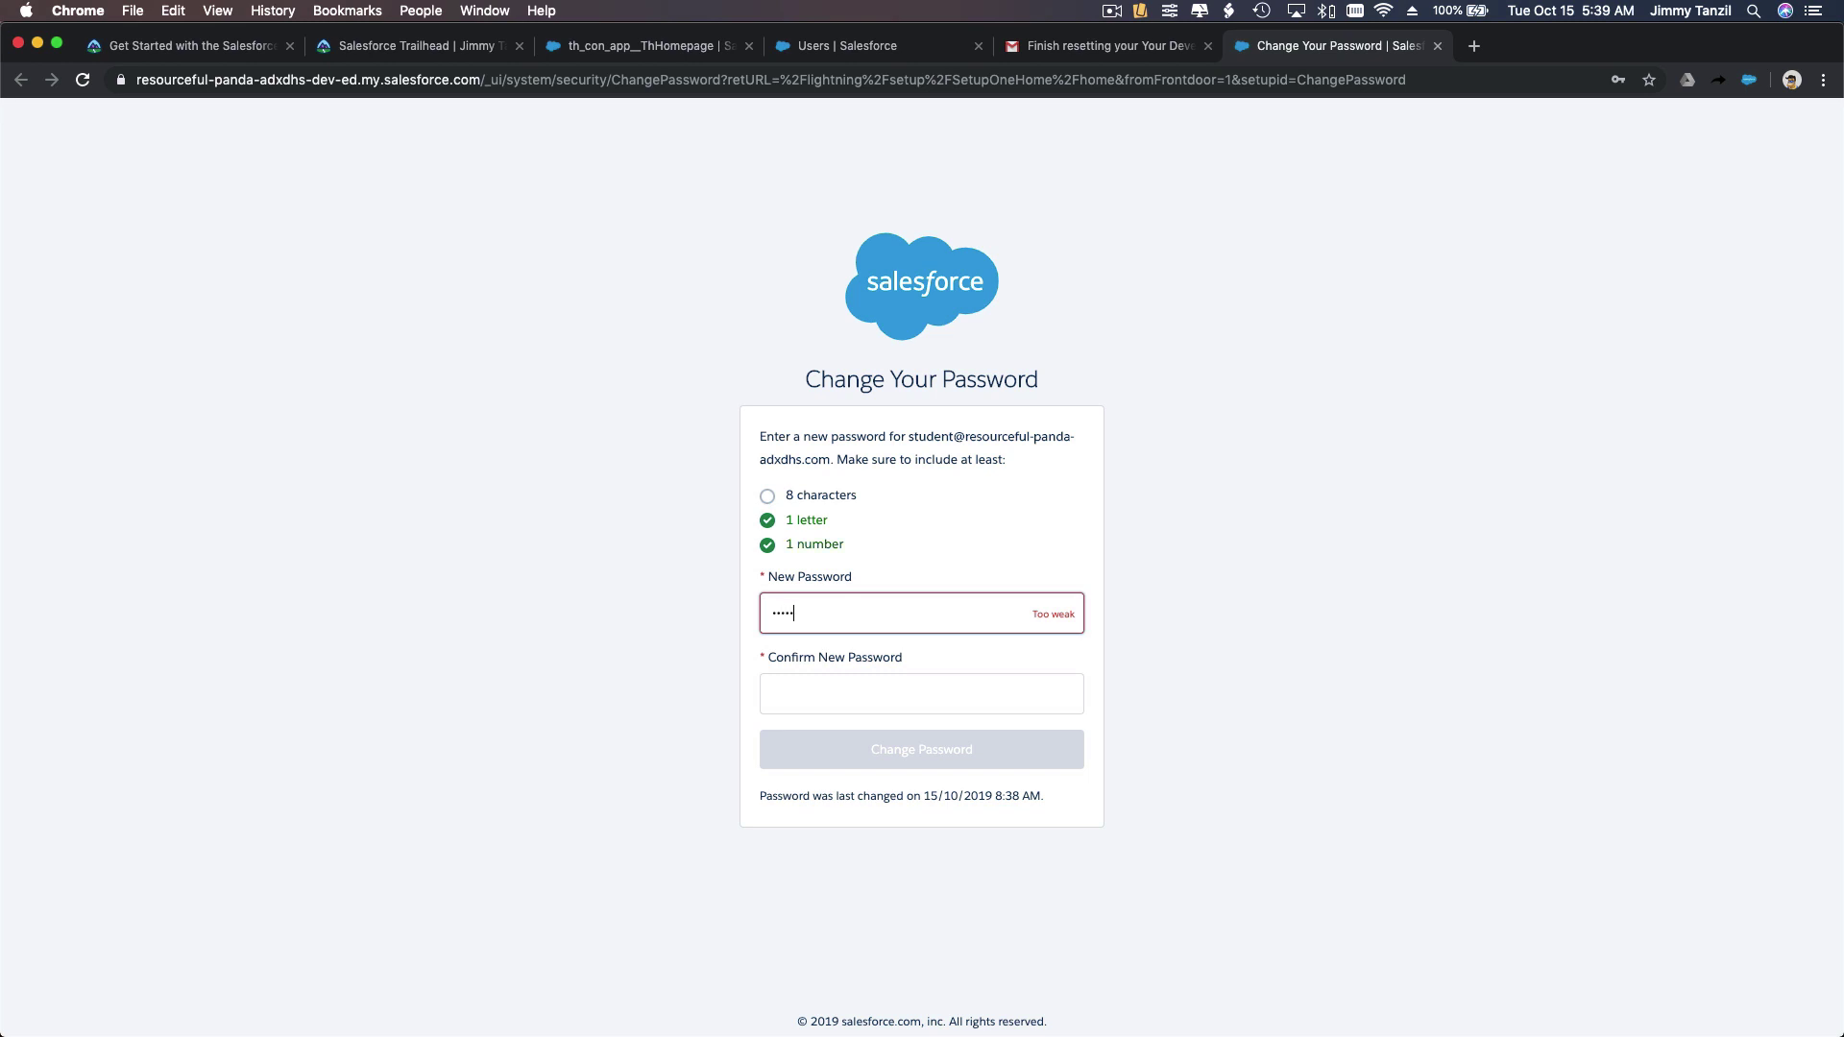
key(Tab)
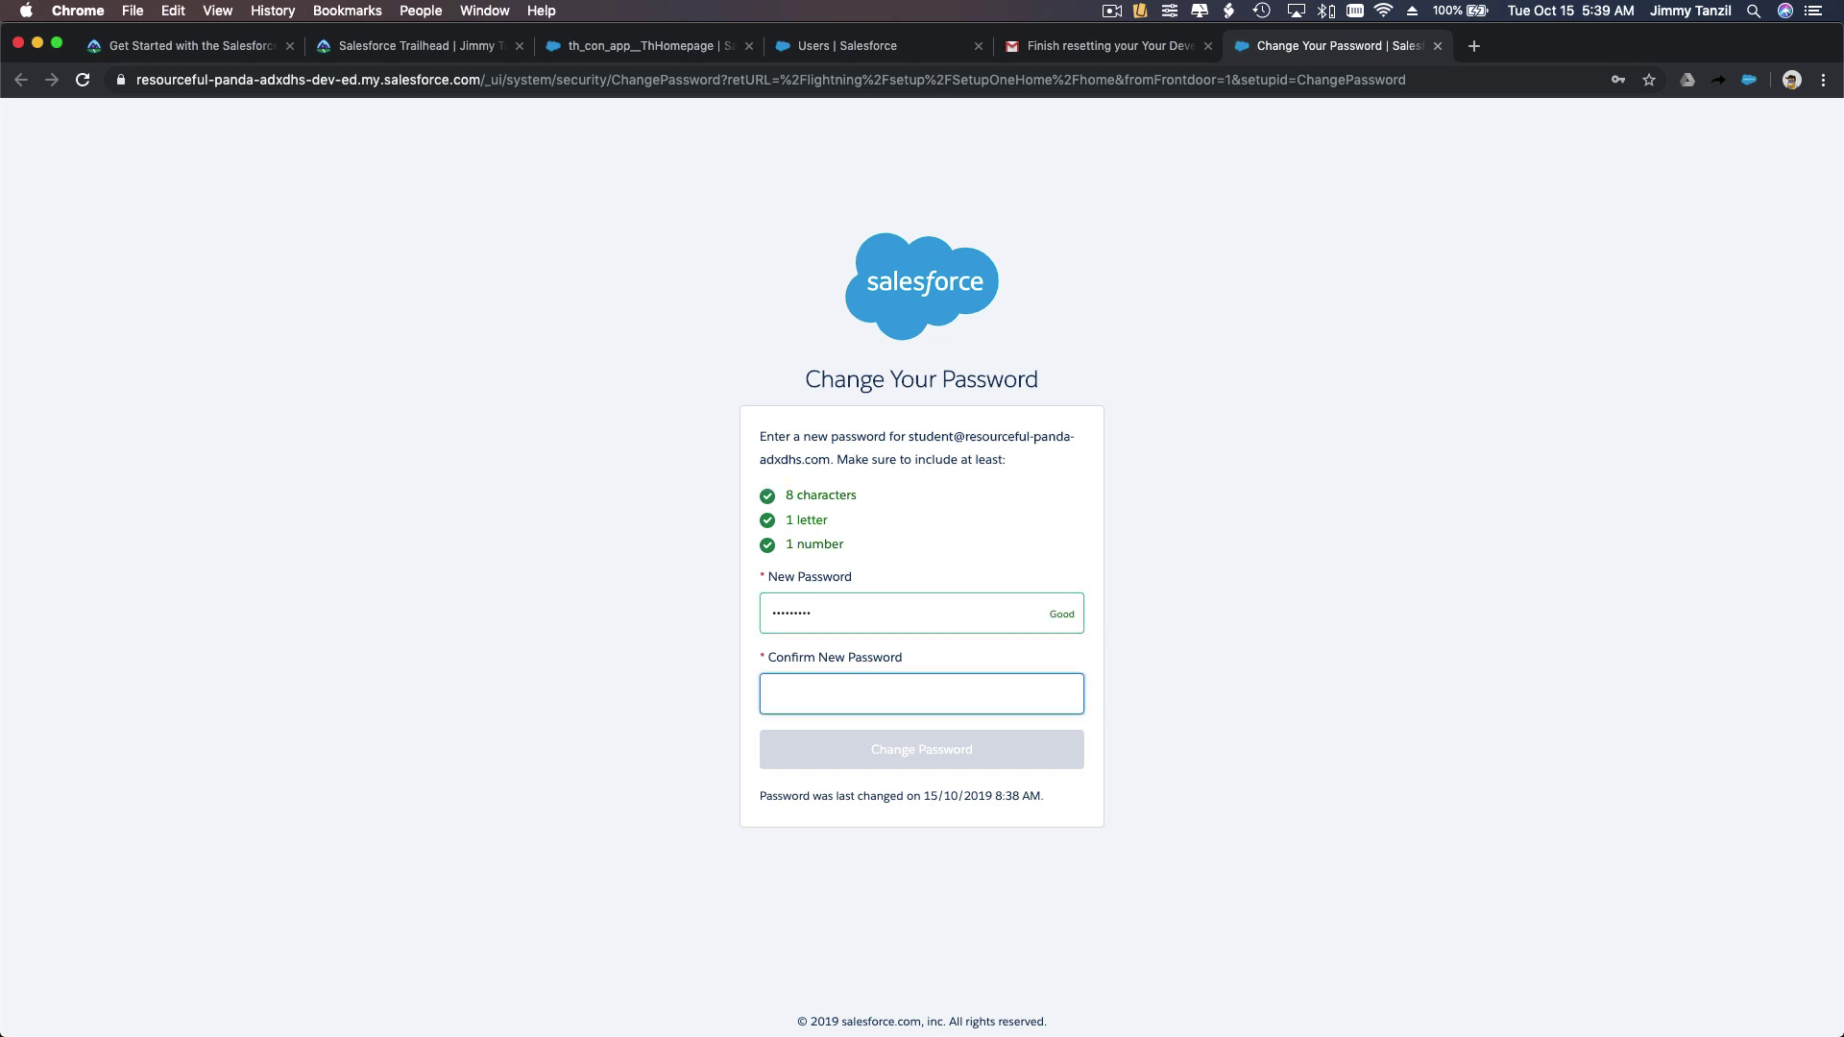
text(•••••••••)
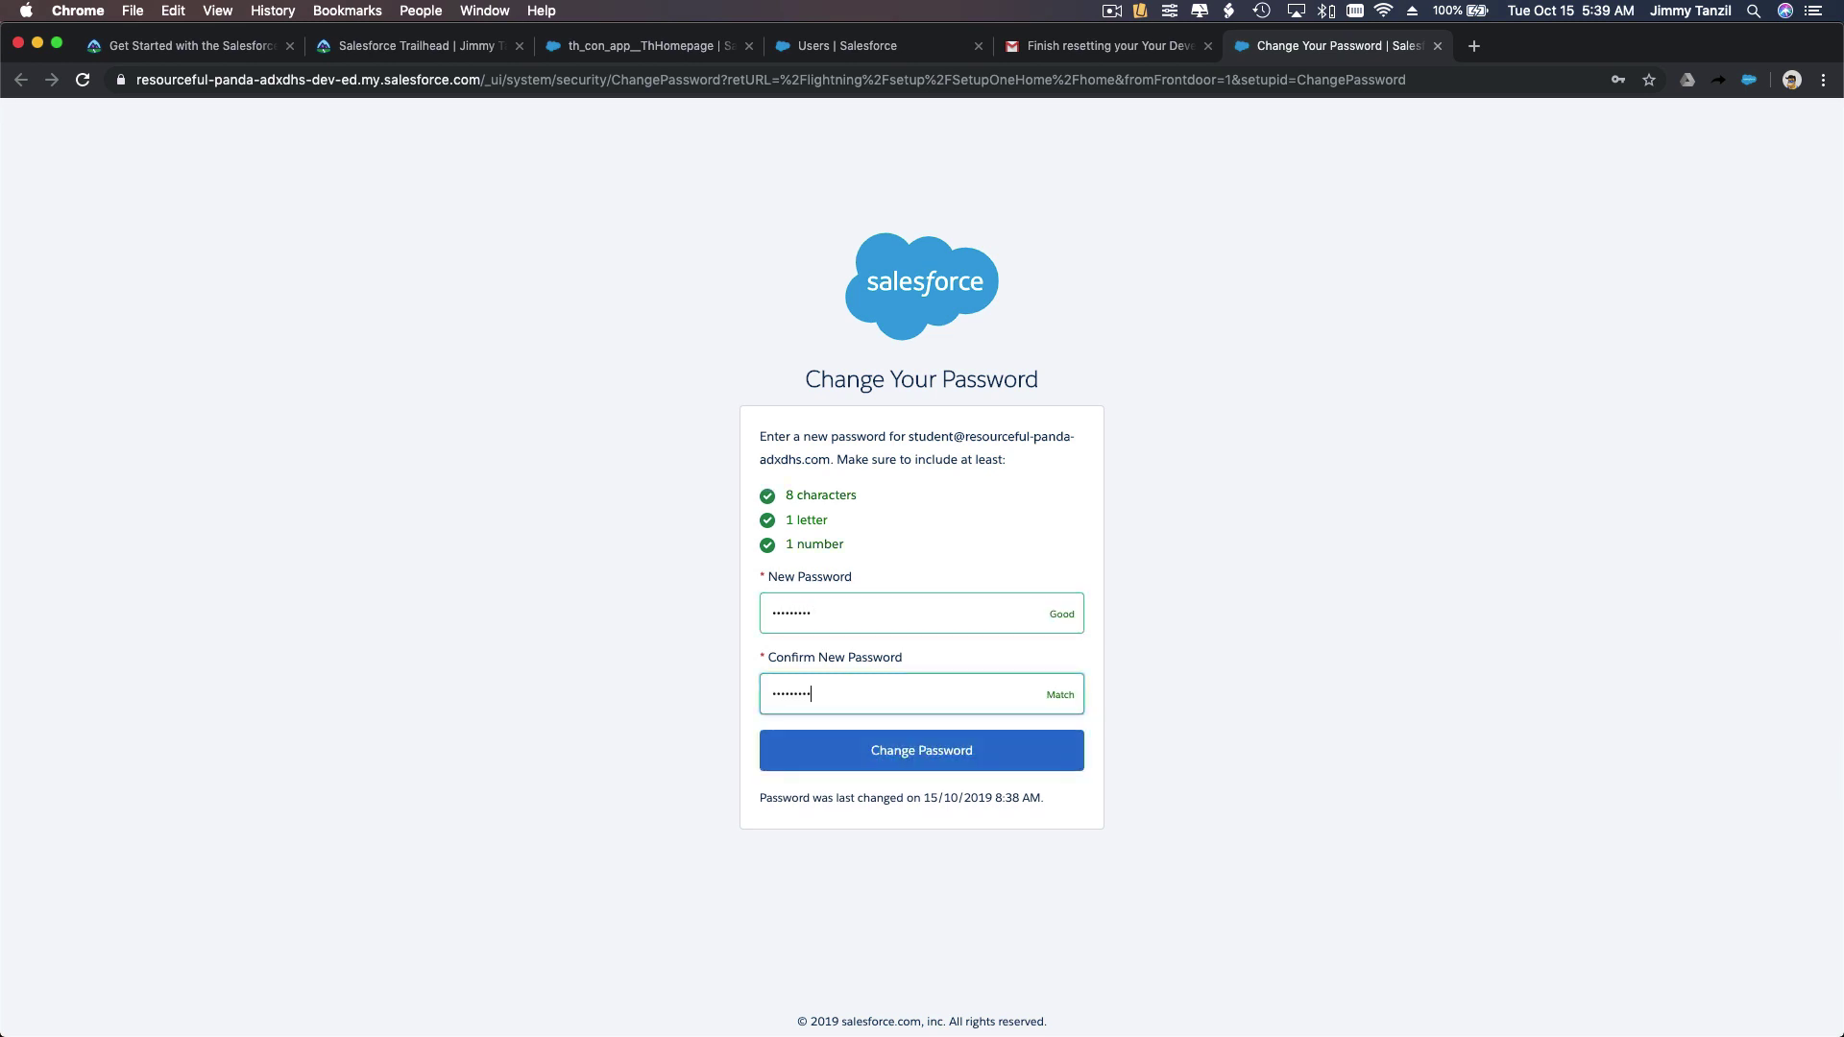
click(960, 778)
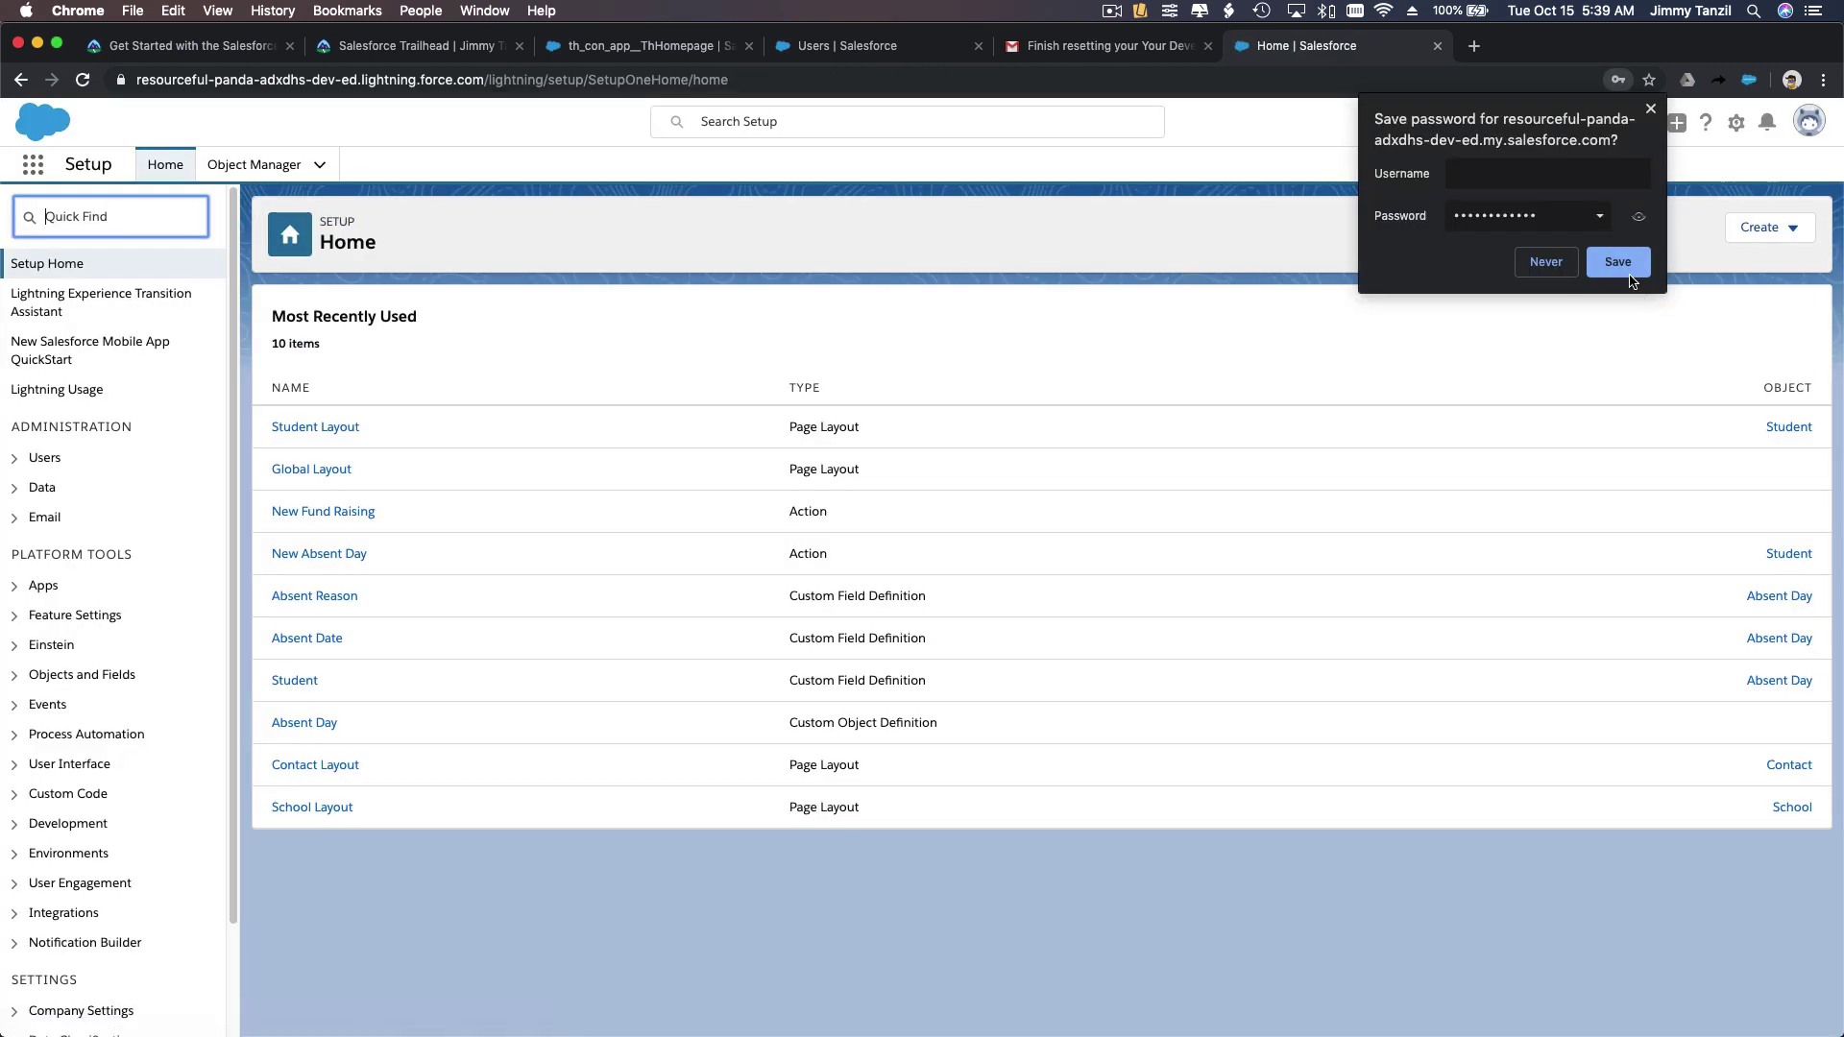
click(1627, 272)
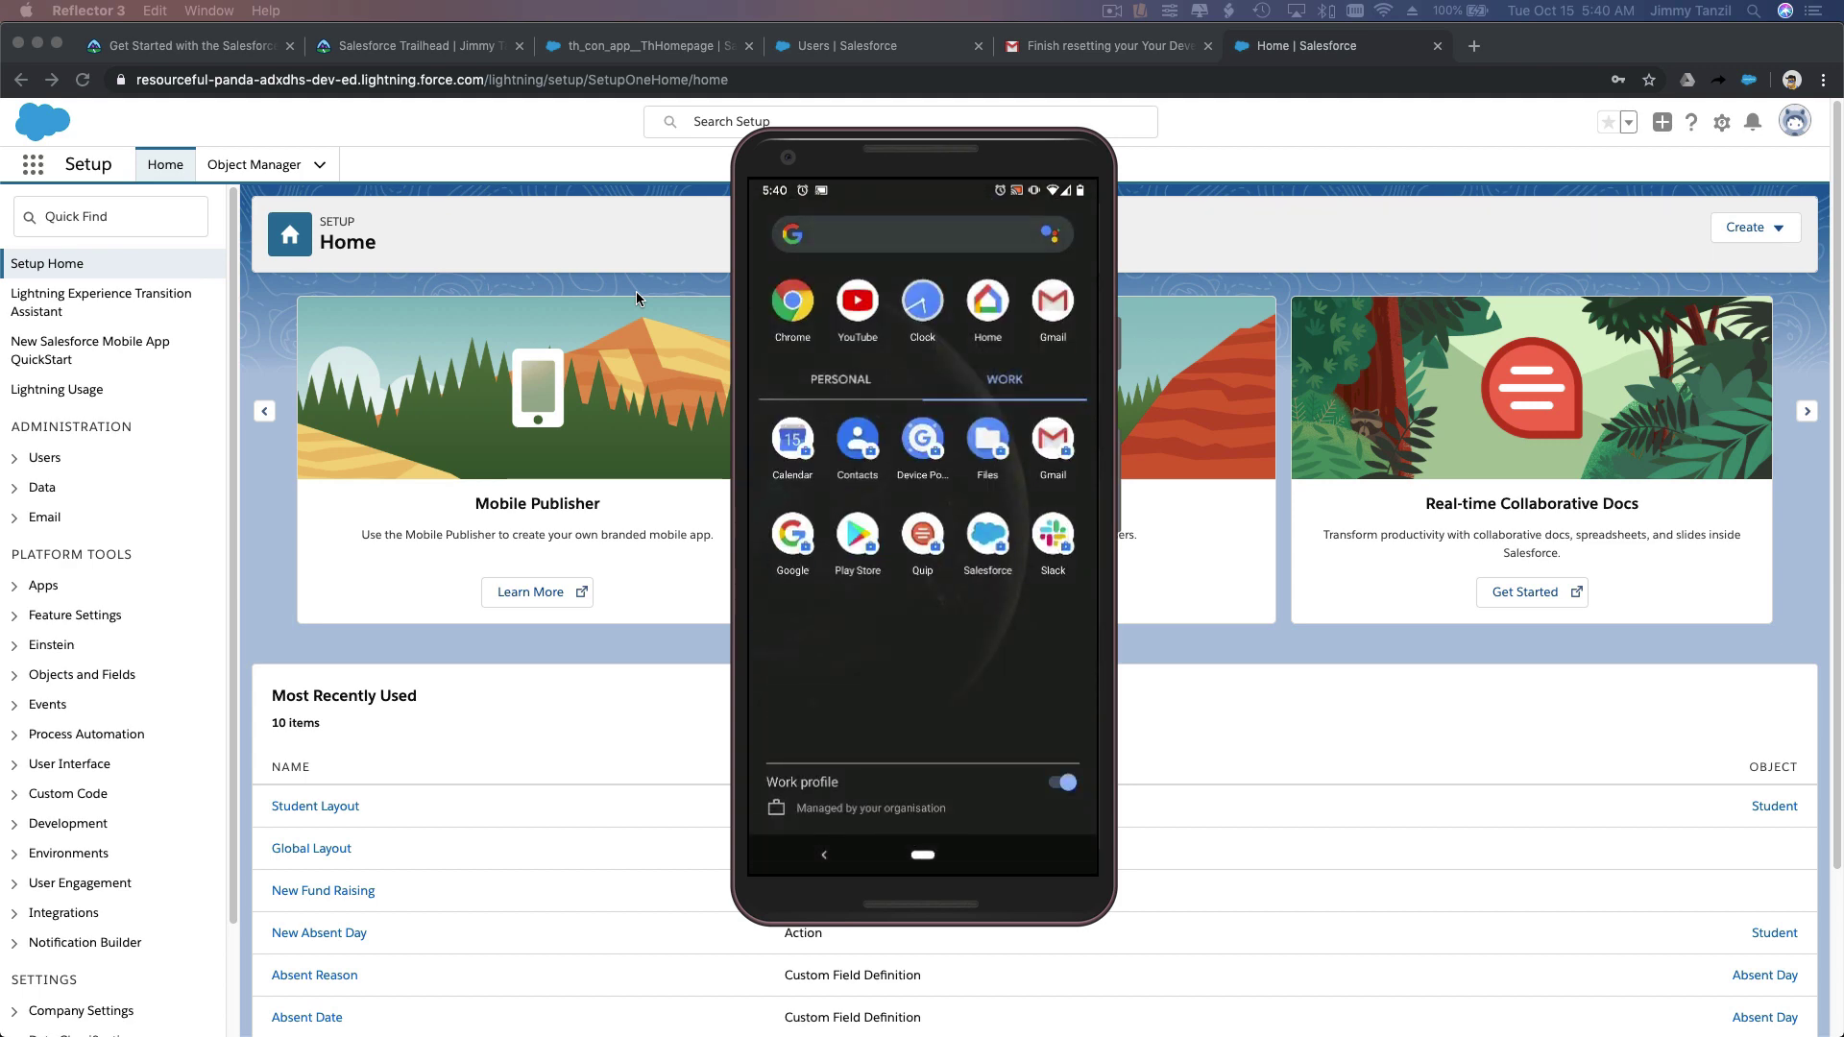
- Launch the Salesforce app on the mirrored phone and move the phone mirror to the left
click(999, 579)
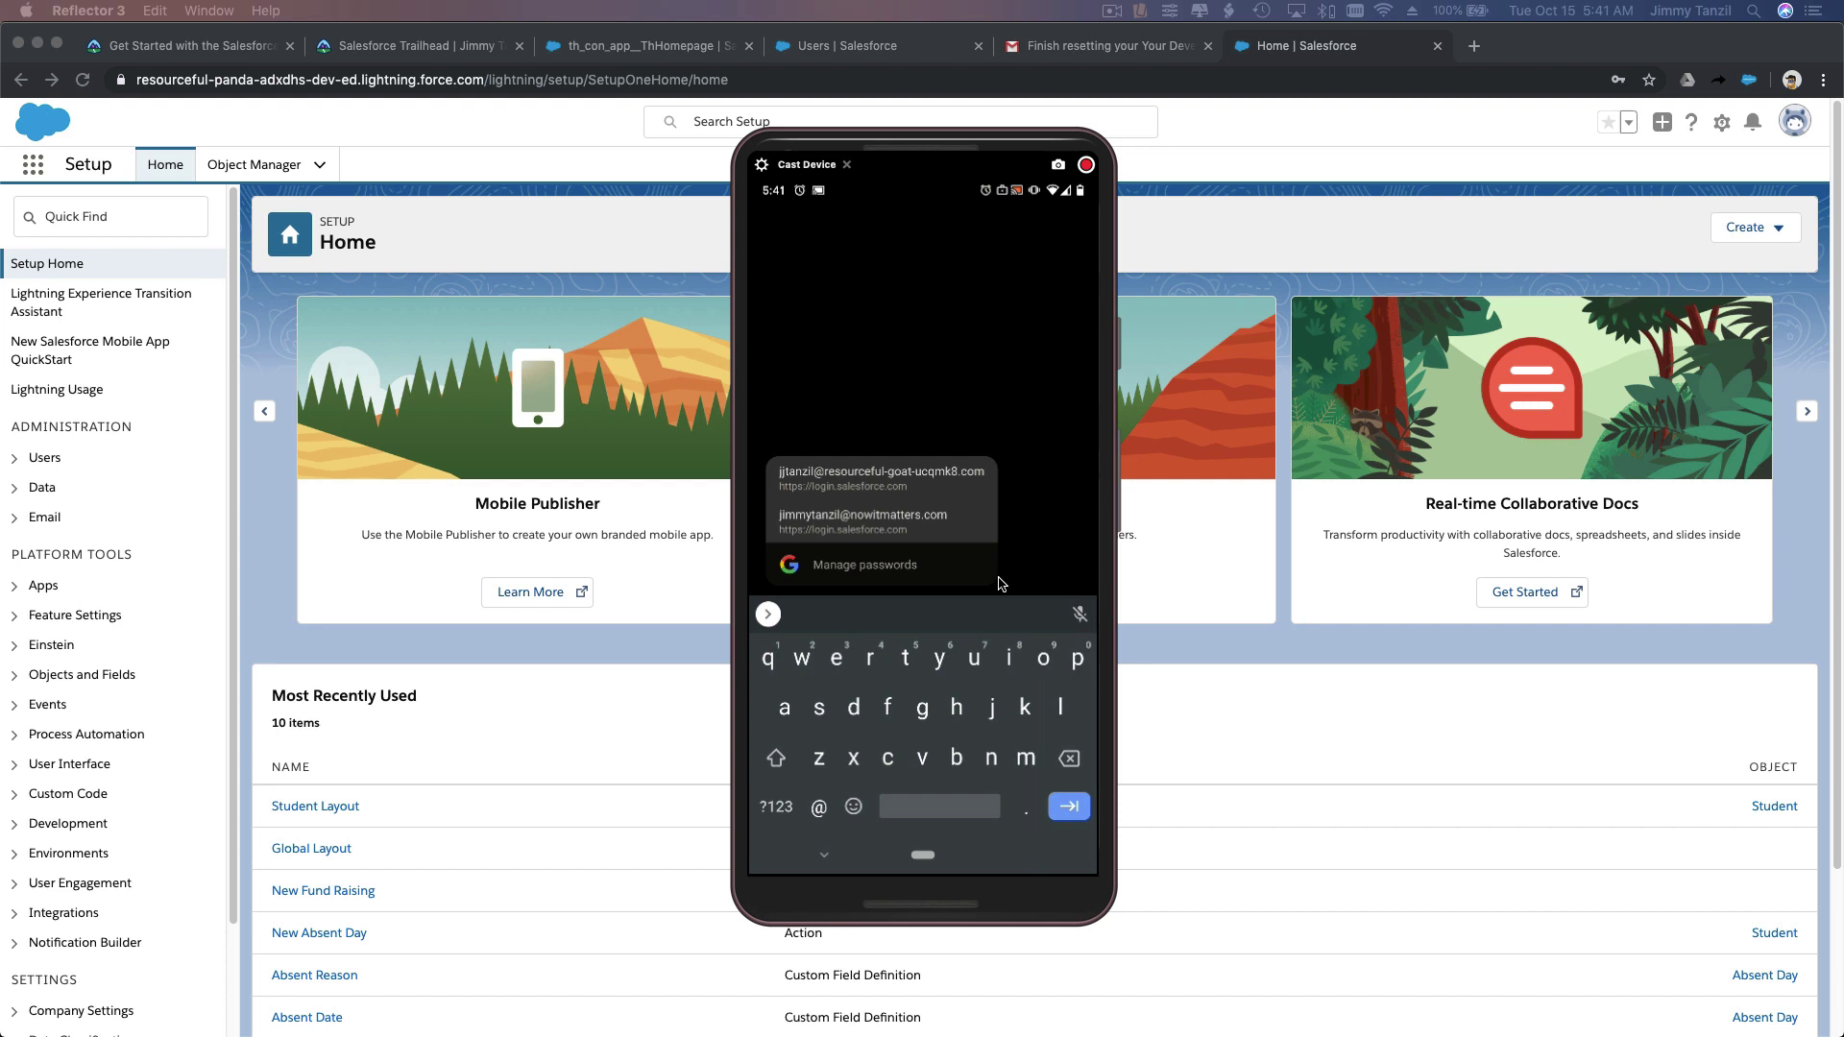
click(1195, 619)
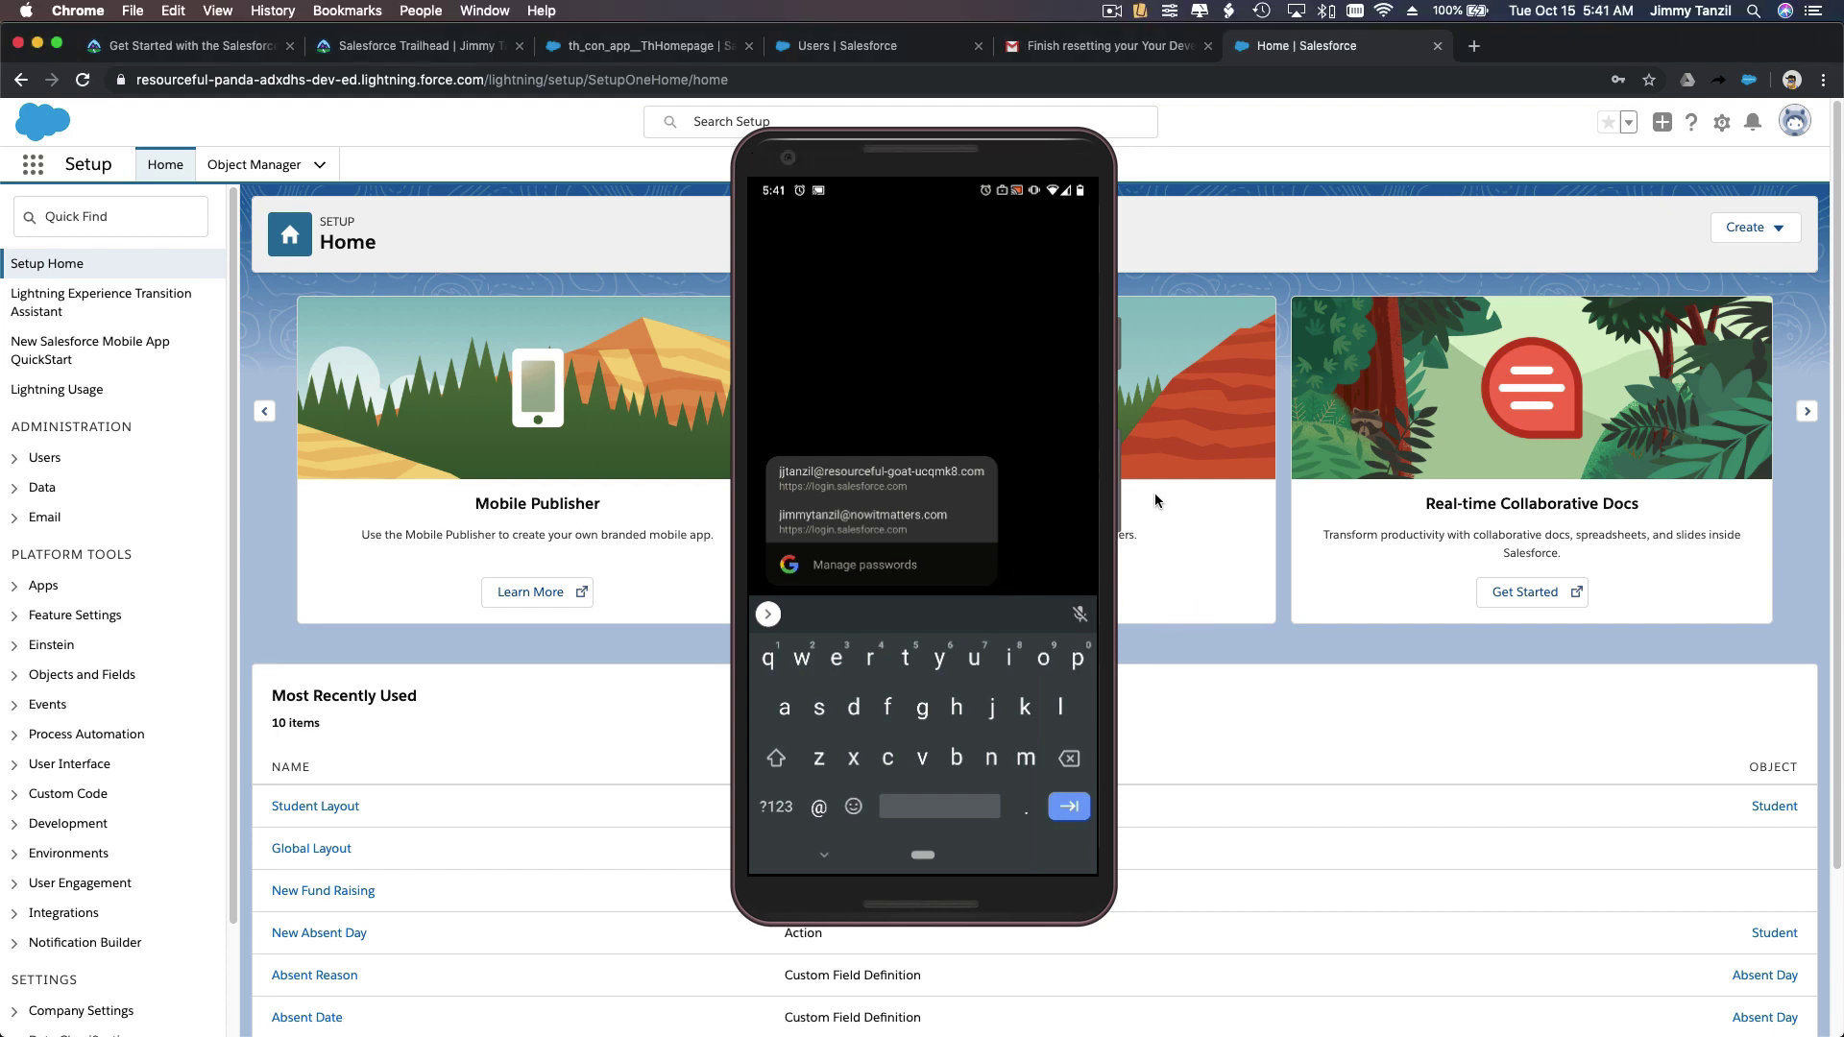
click(972, 146)
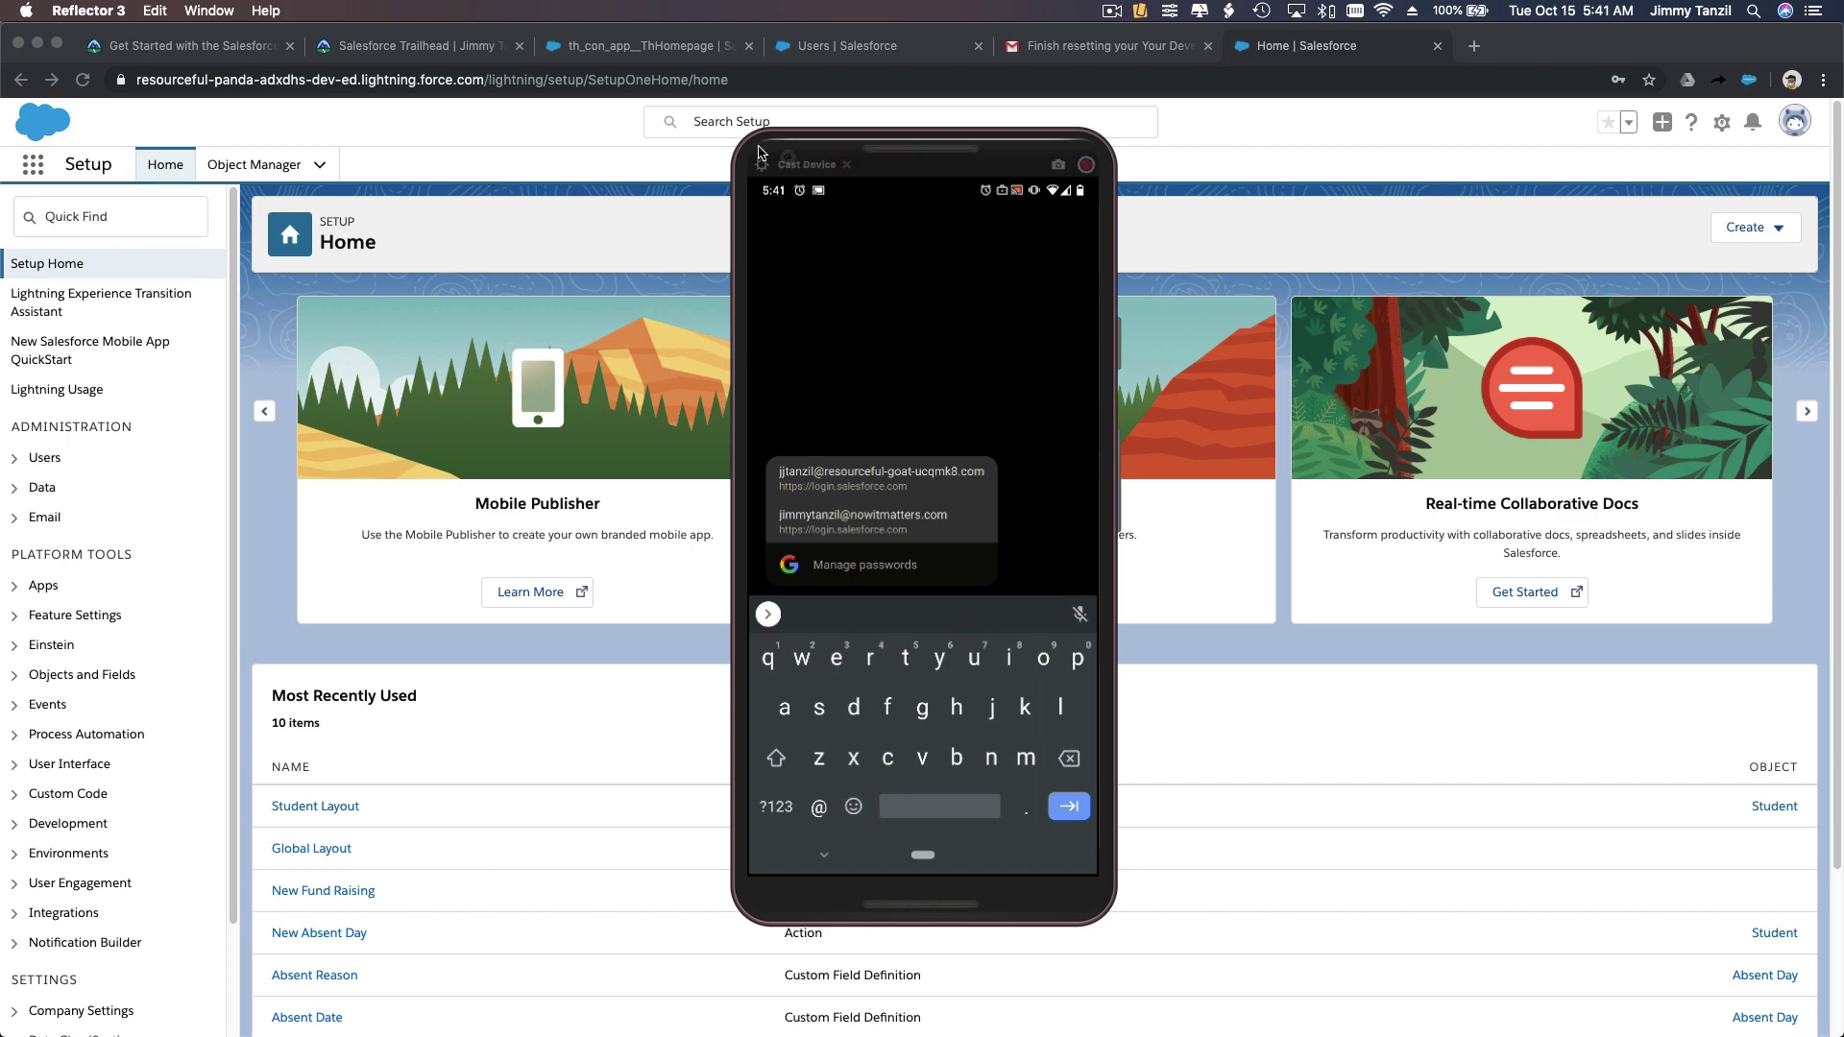
drag(896, 149, 413, 189)
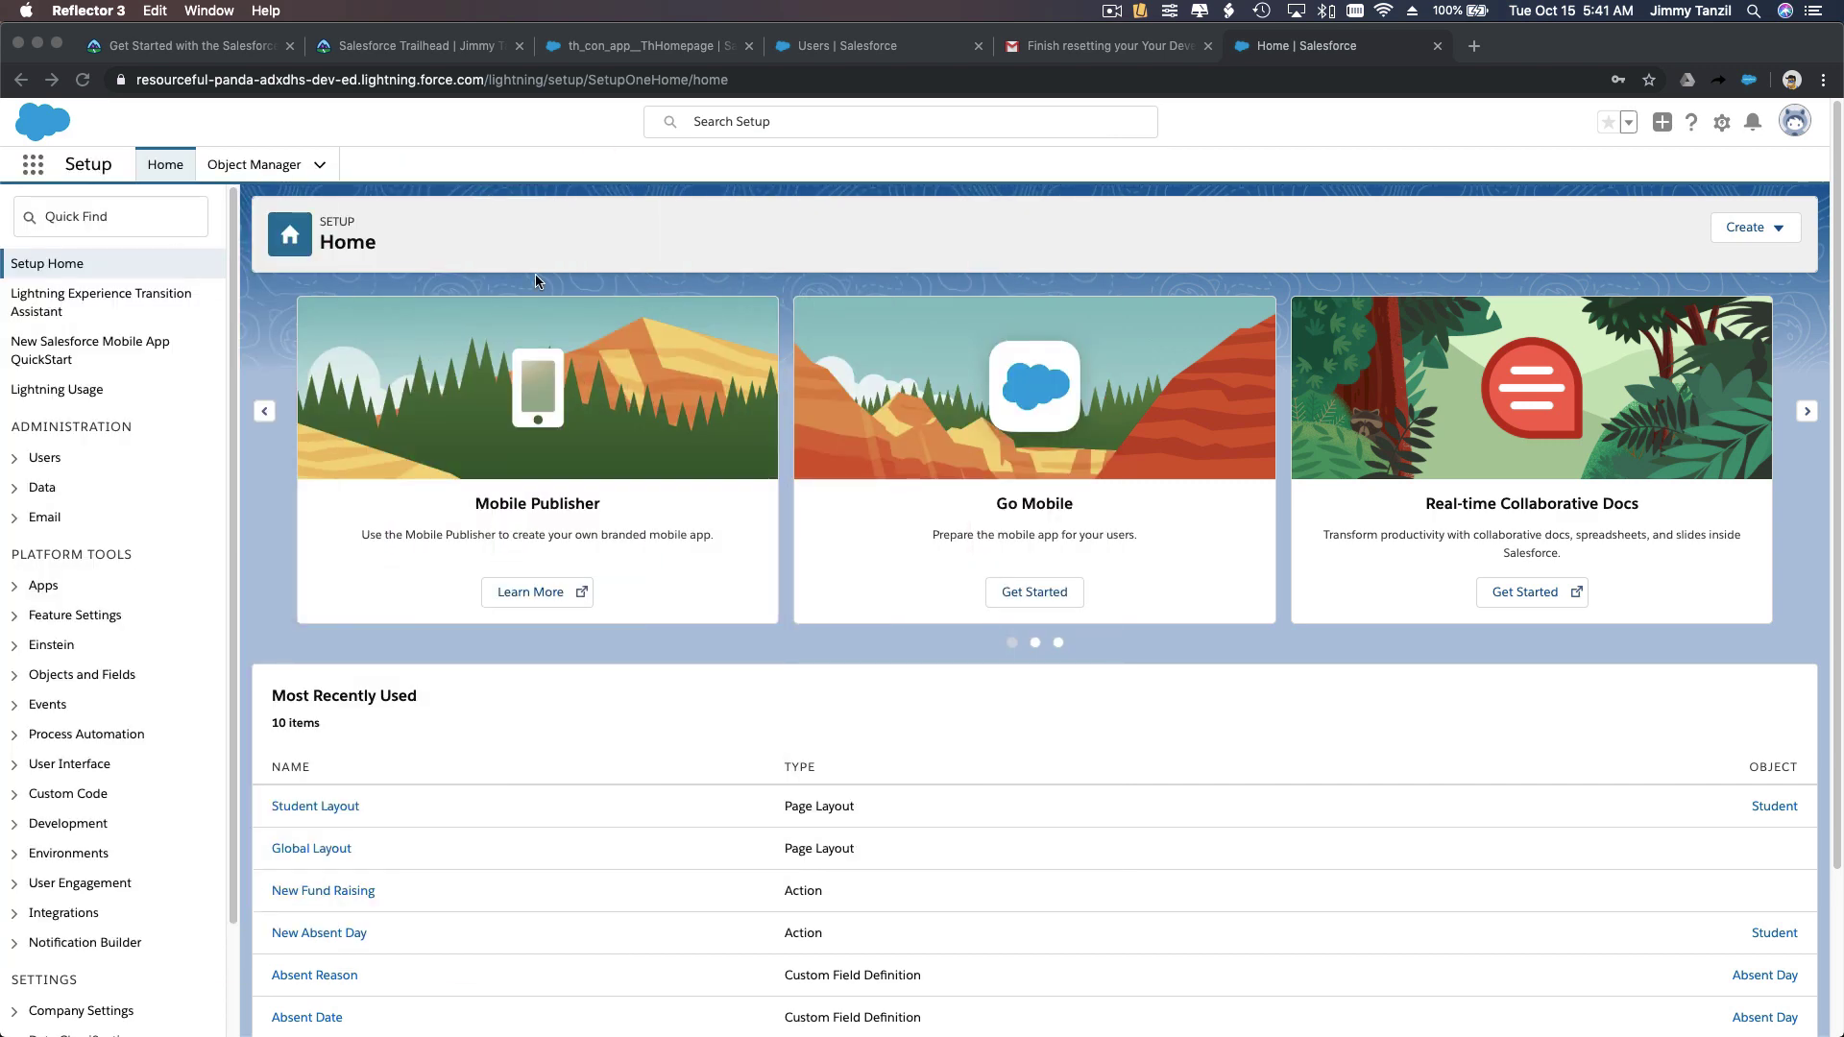
- Open the Users page via a Quick Find search for 'users' and select the admin's username
click(118, 234)
click(102, 218)
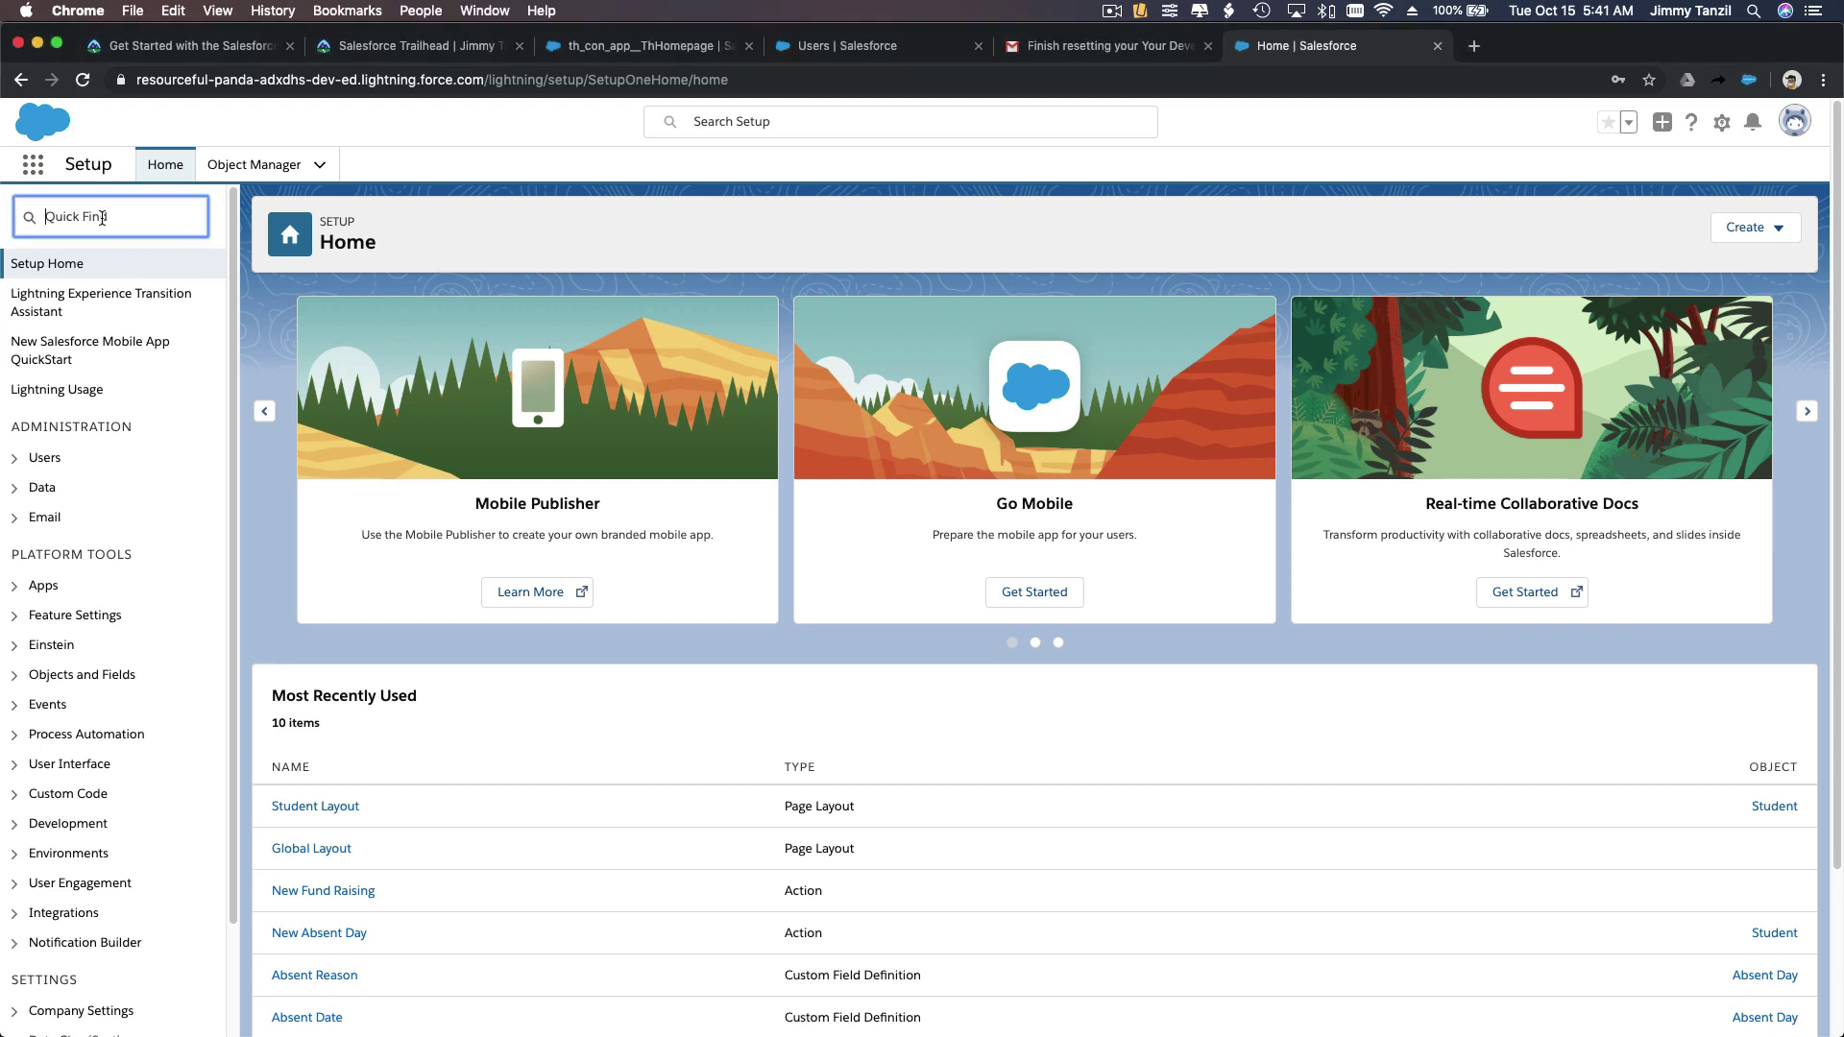
text(users)
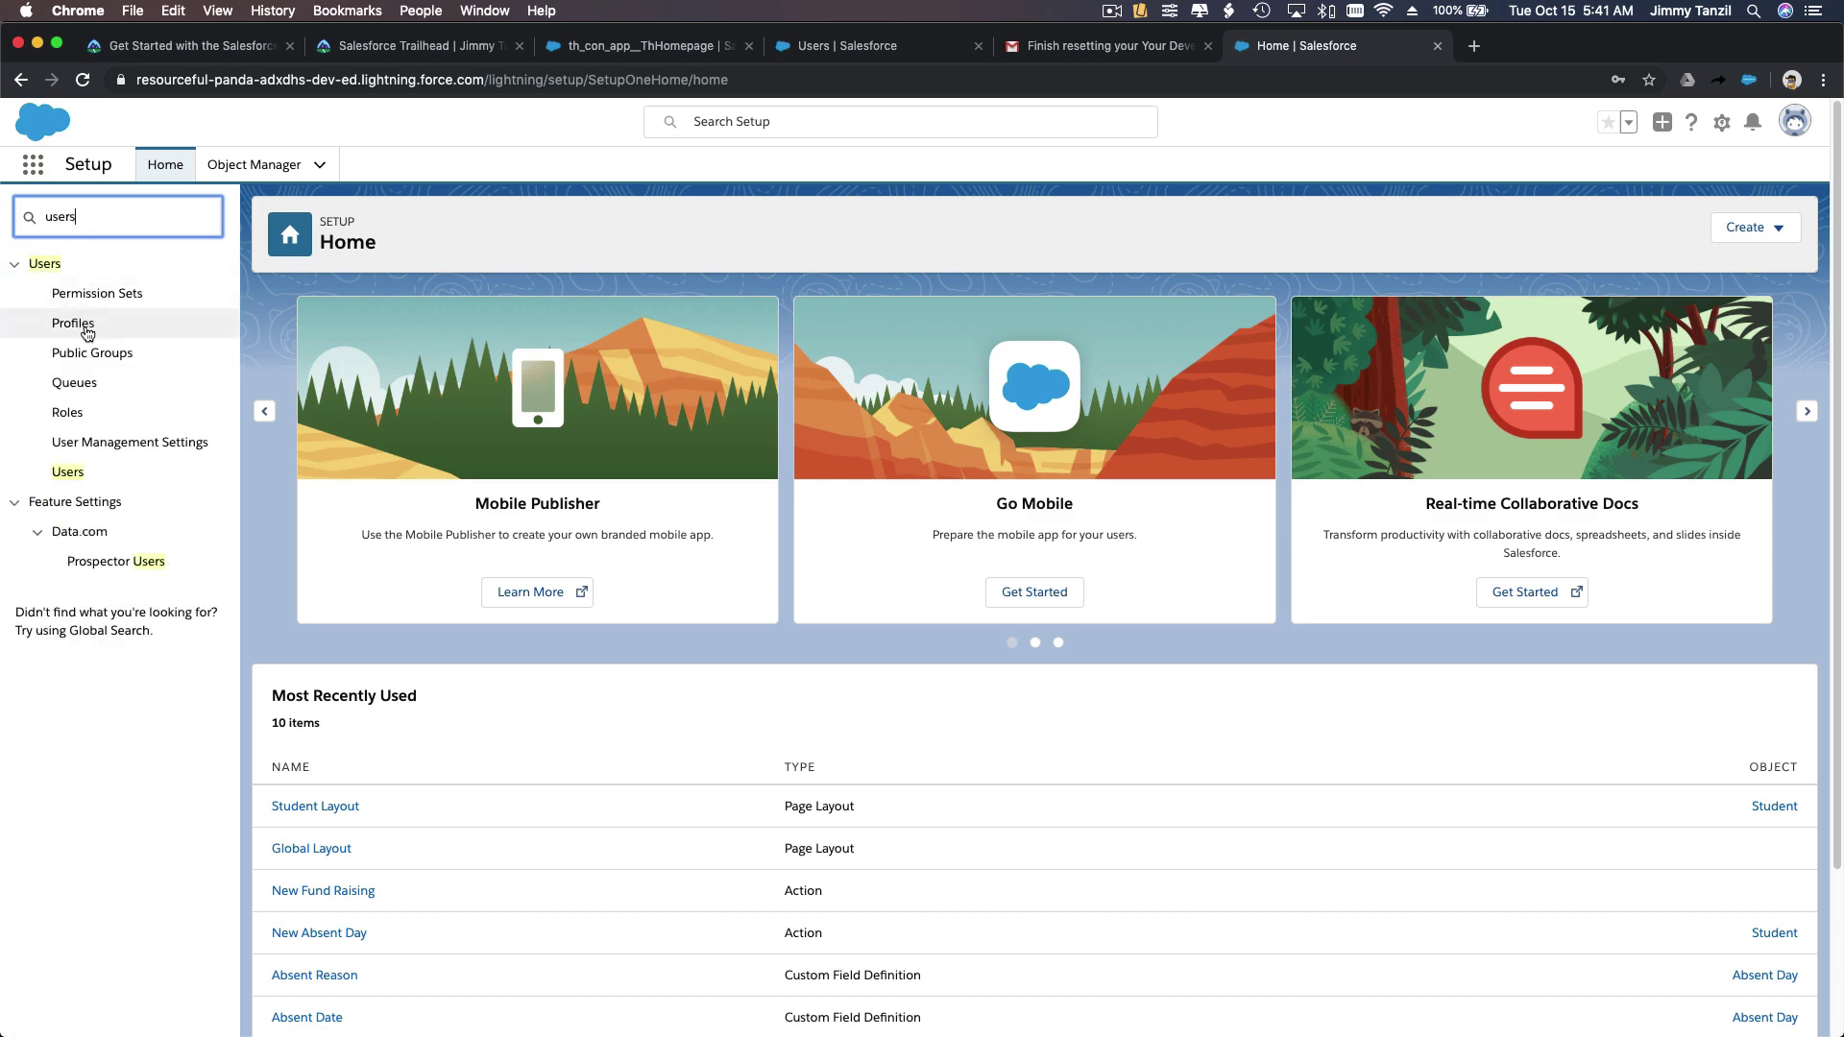
click(68, 480)
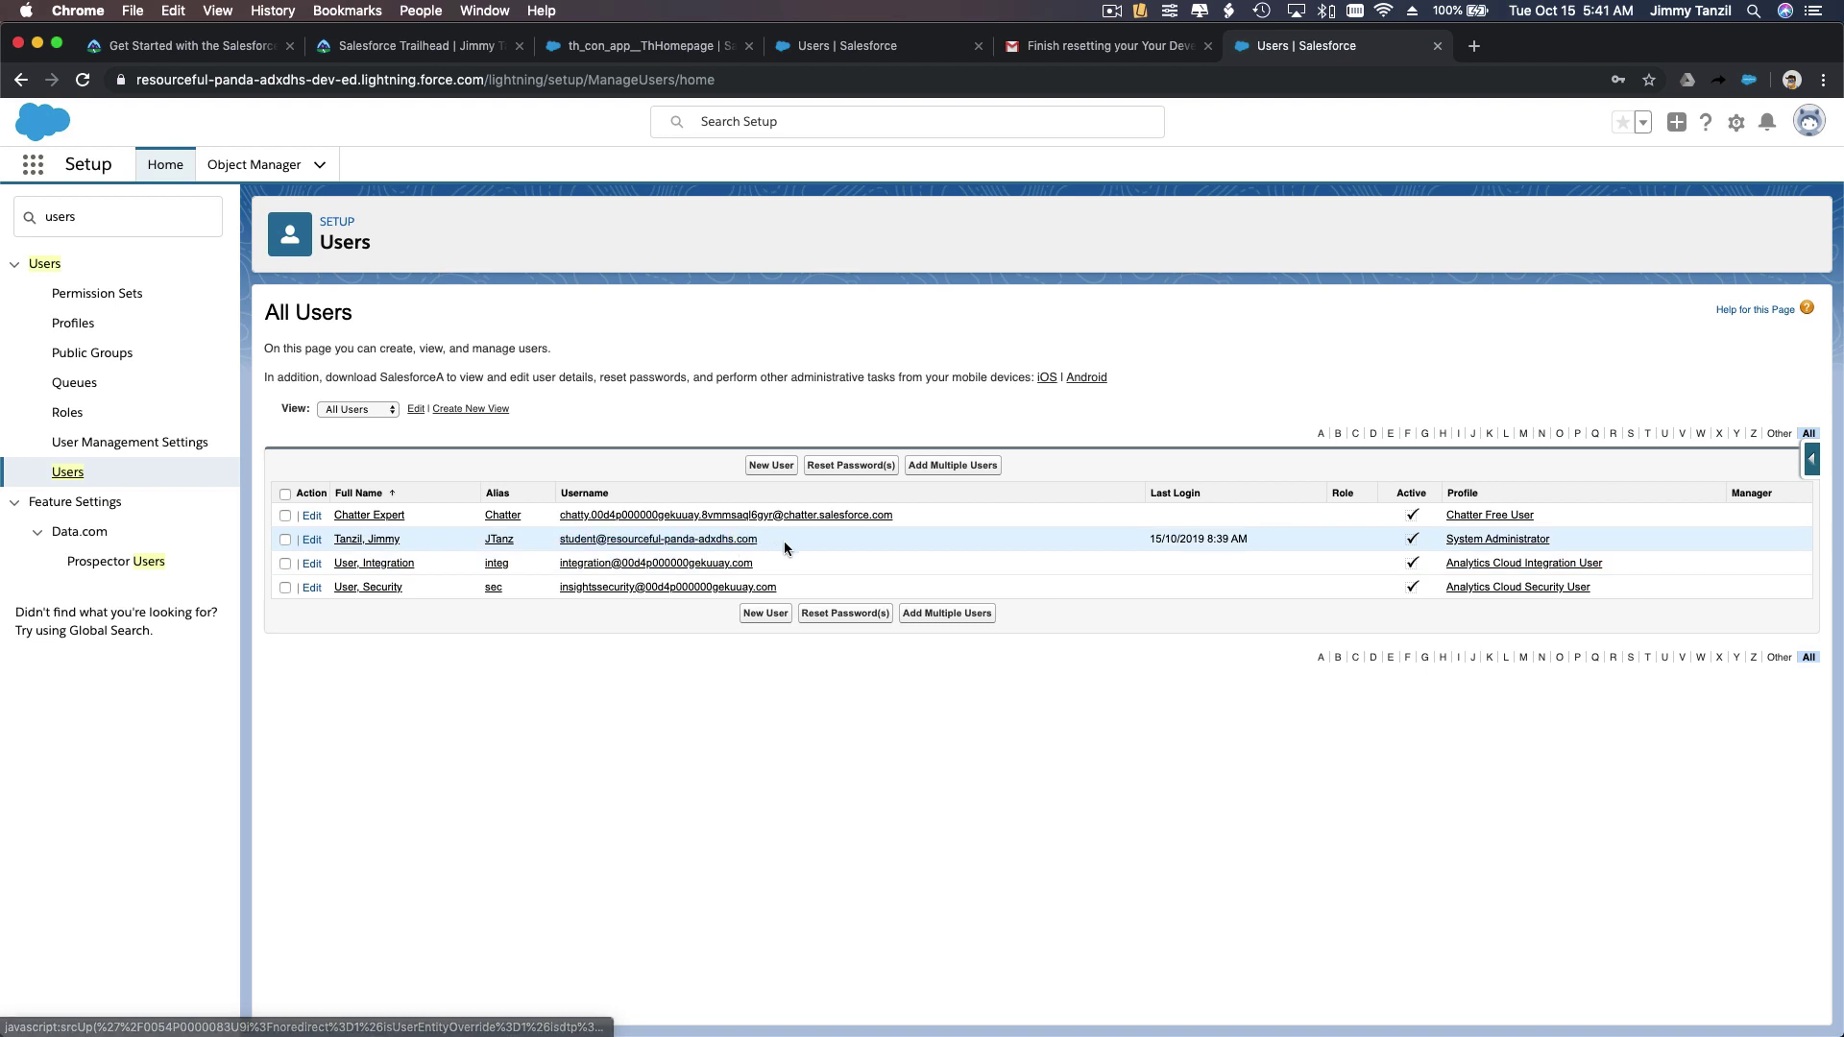
drag(766, 540, 550, 543)
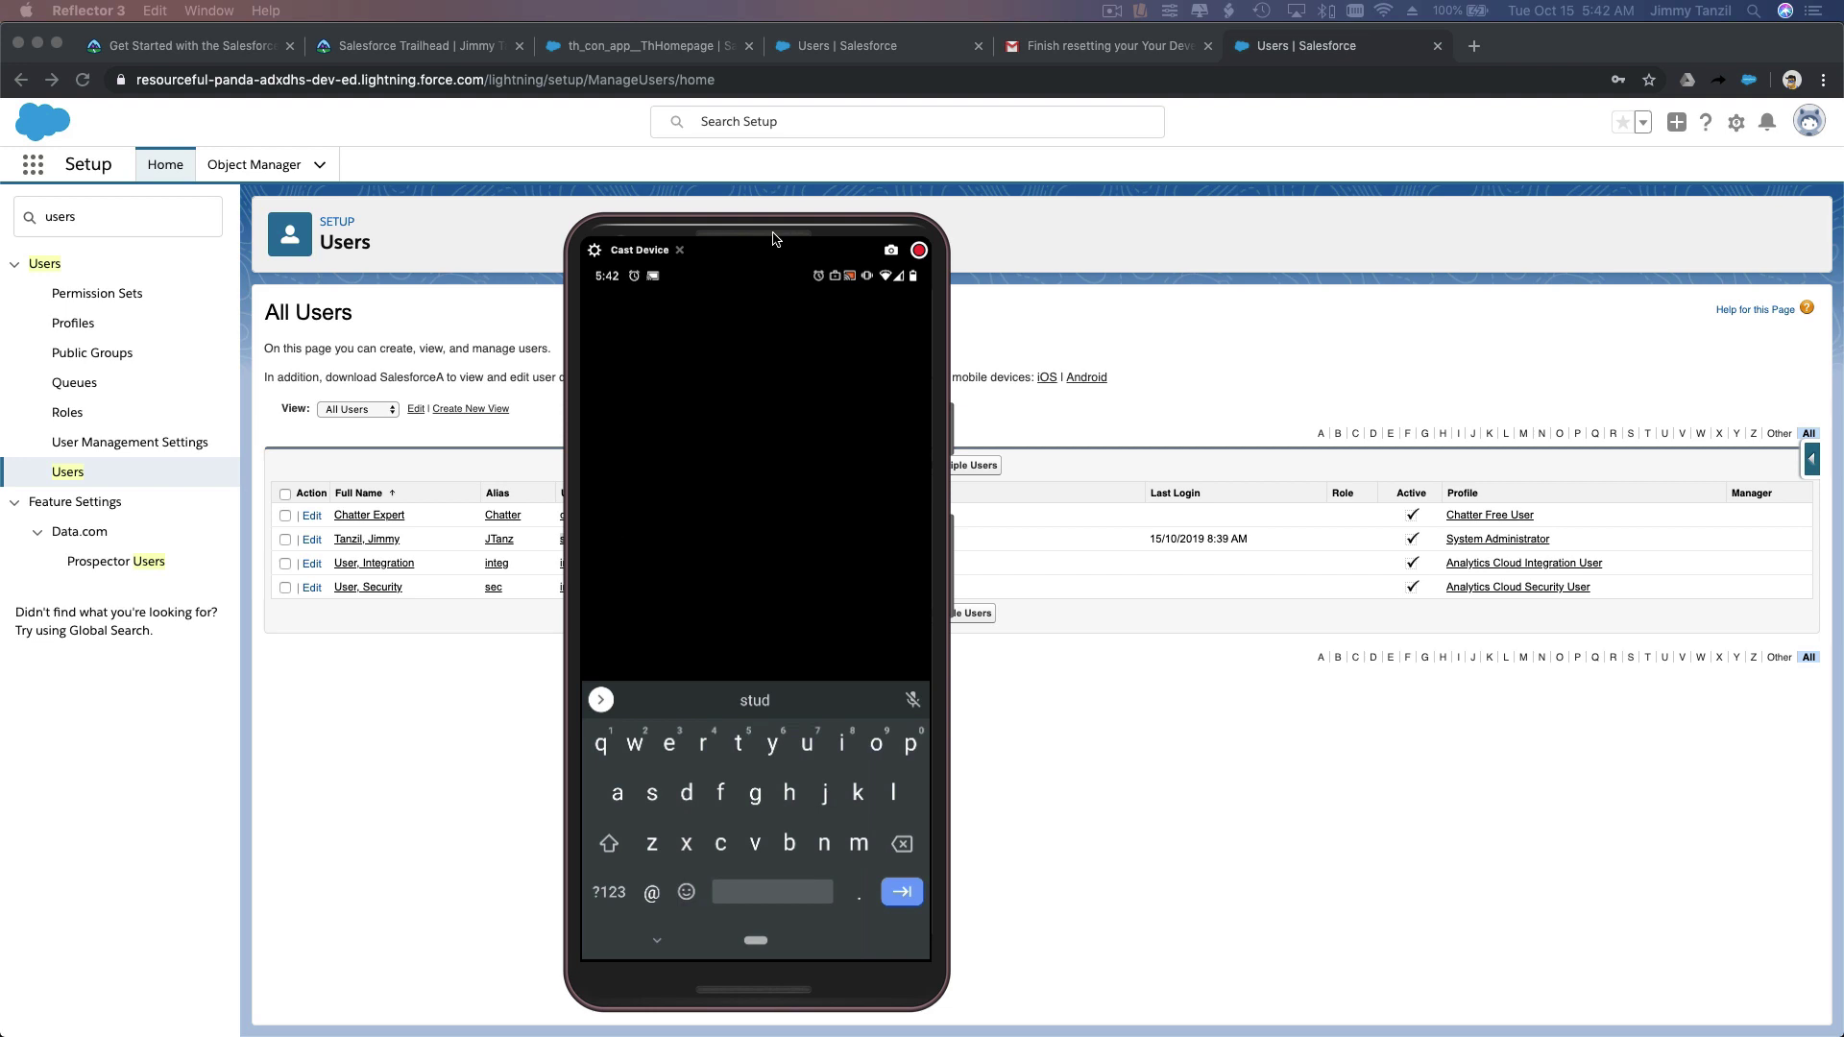
- Drag the phone mirror aside to uncover the Username column
drag(774, 238, 1235, 292)
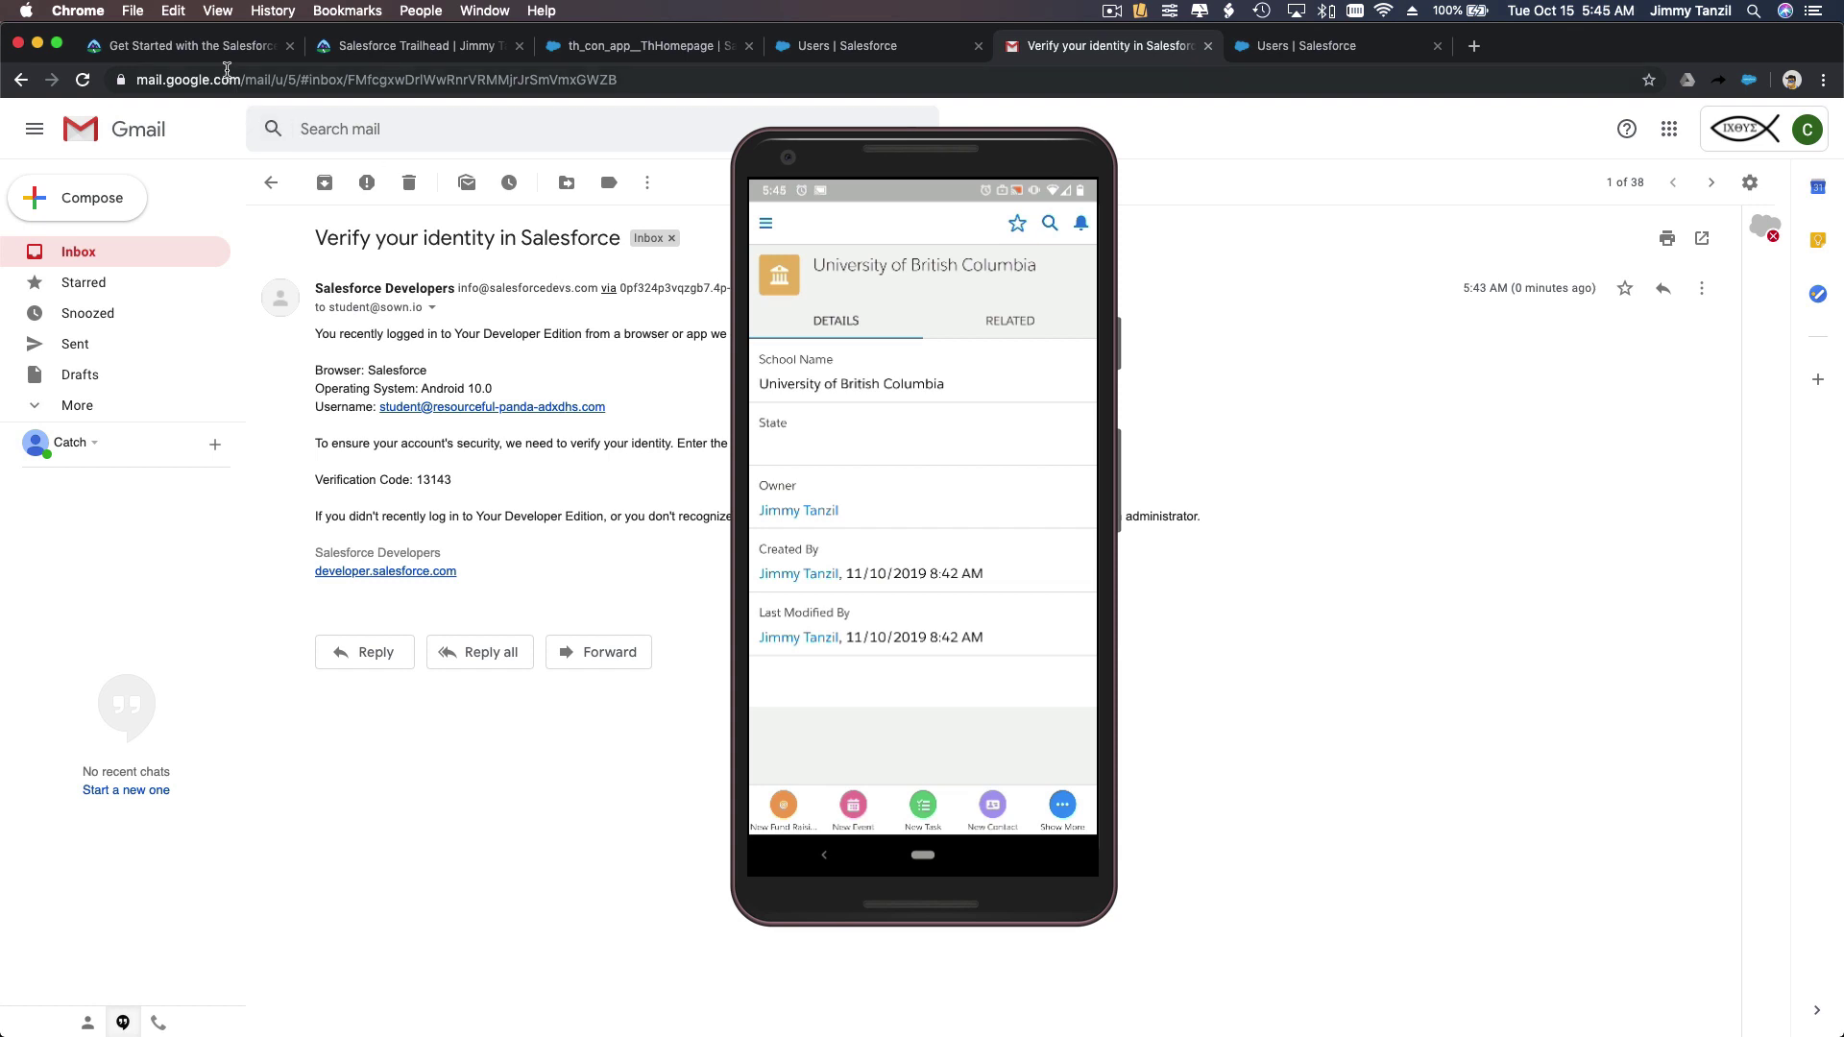
- Return to the mobile app unit tab and close the phone mirror window
click(220, 55)
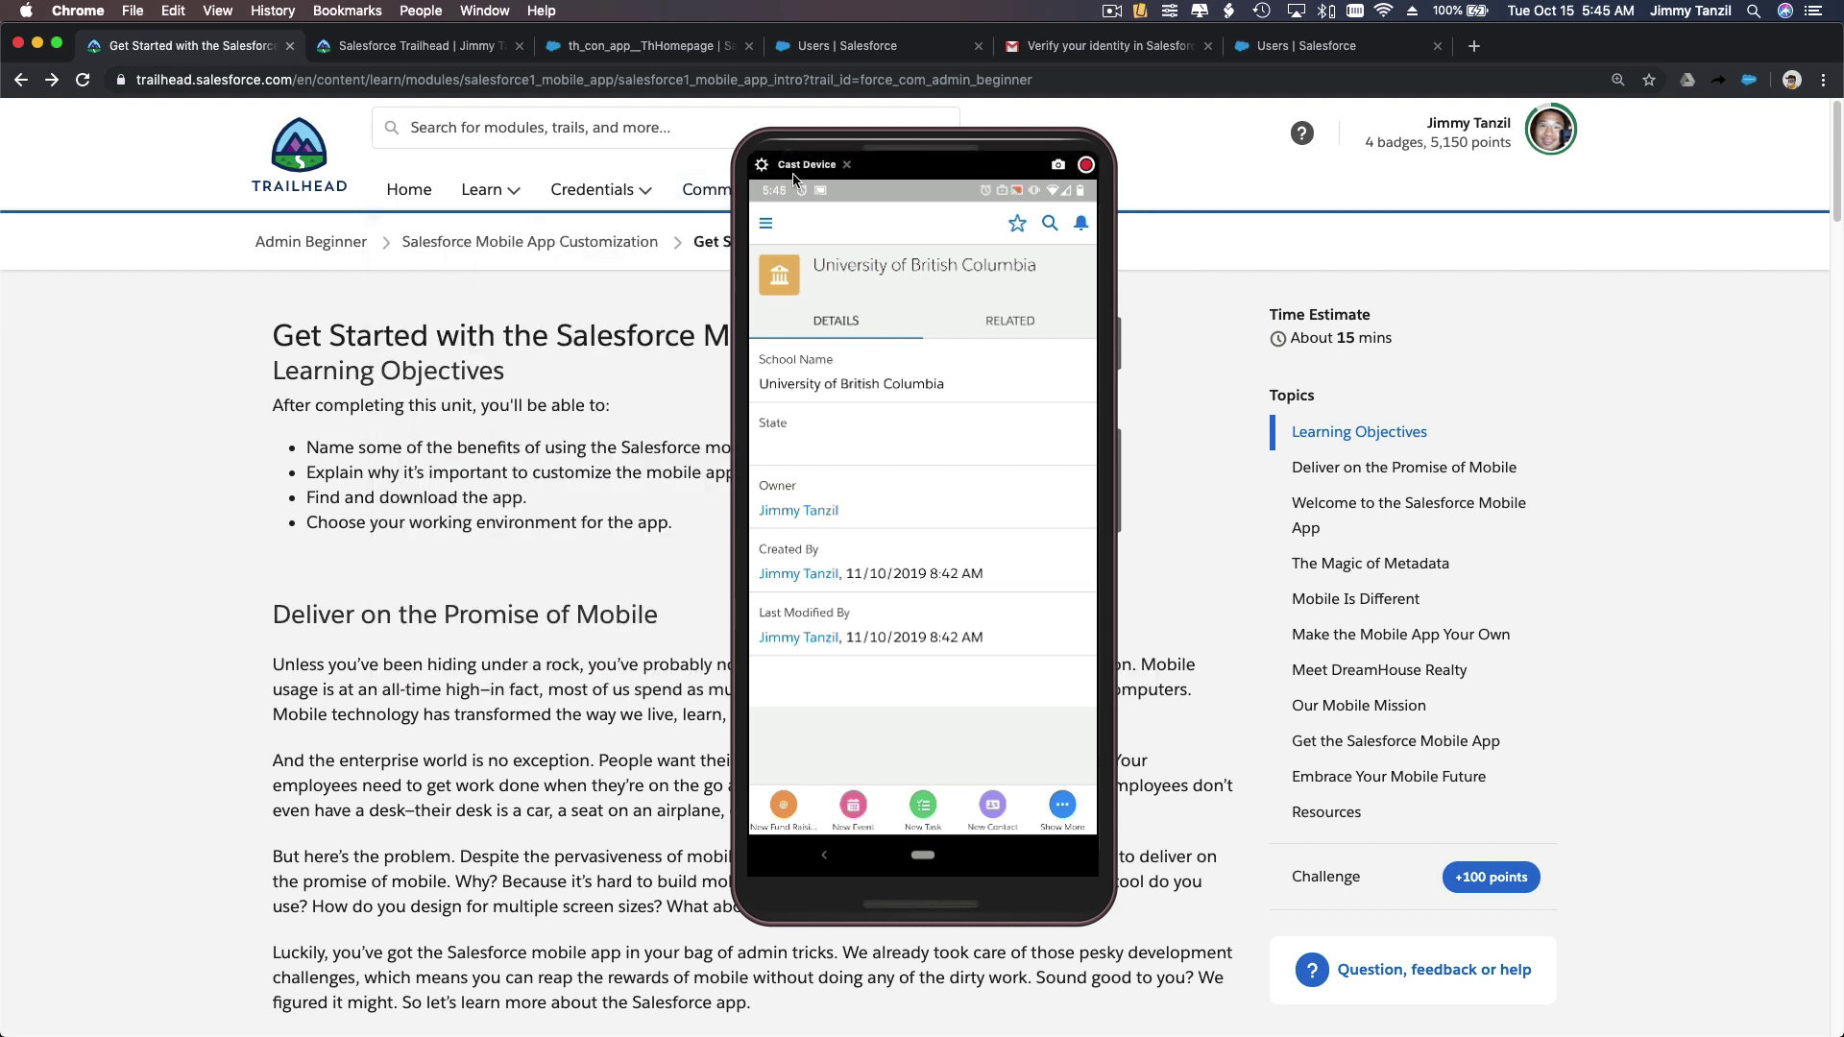
click(847, 165)
click(668, 562)
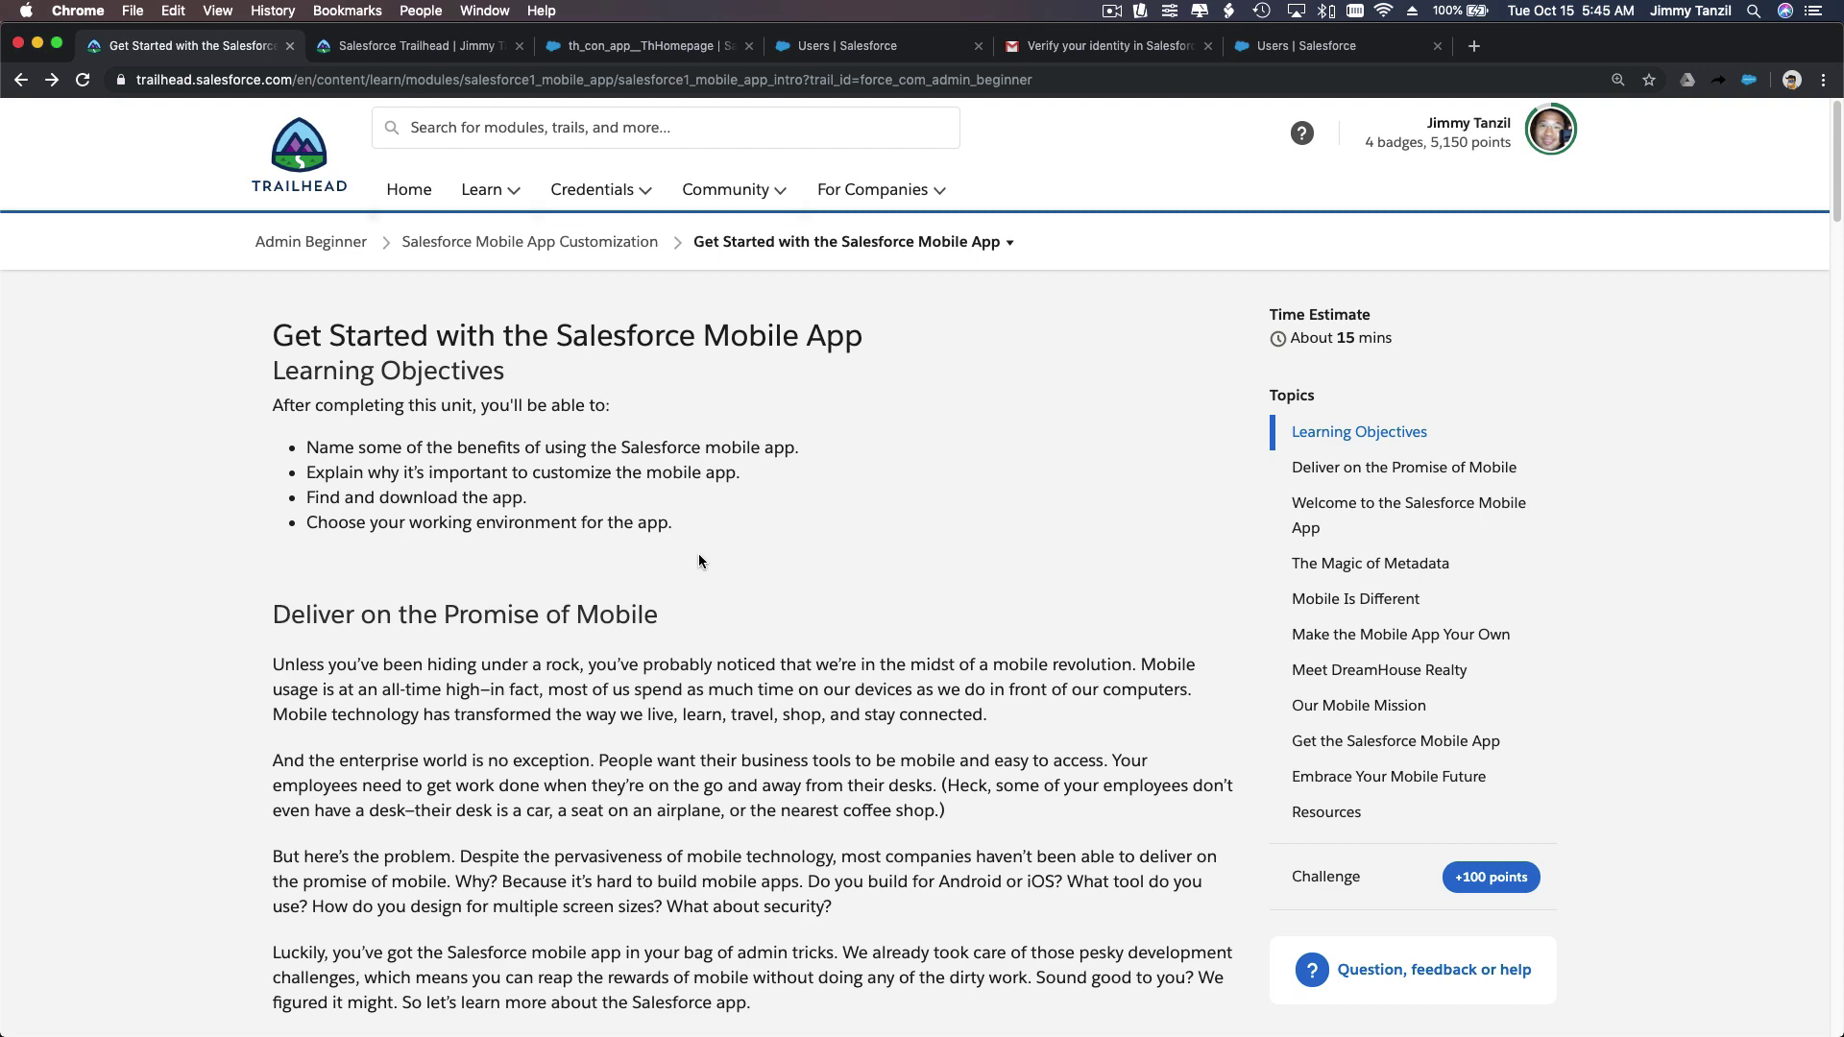
- Scroll through and read the unit's opening sections
scroll(699, 560, down, 5)
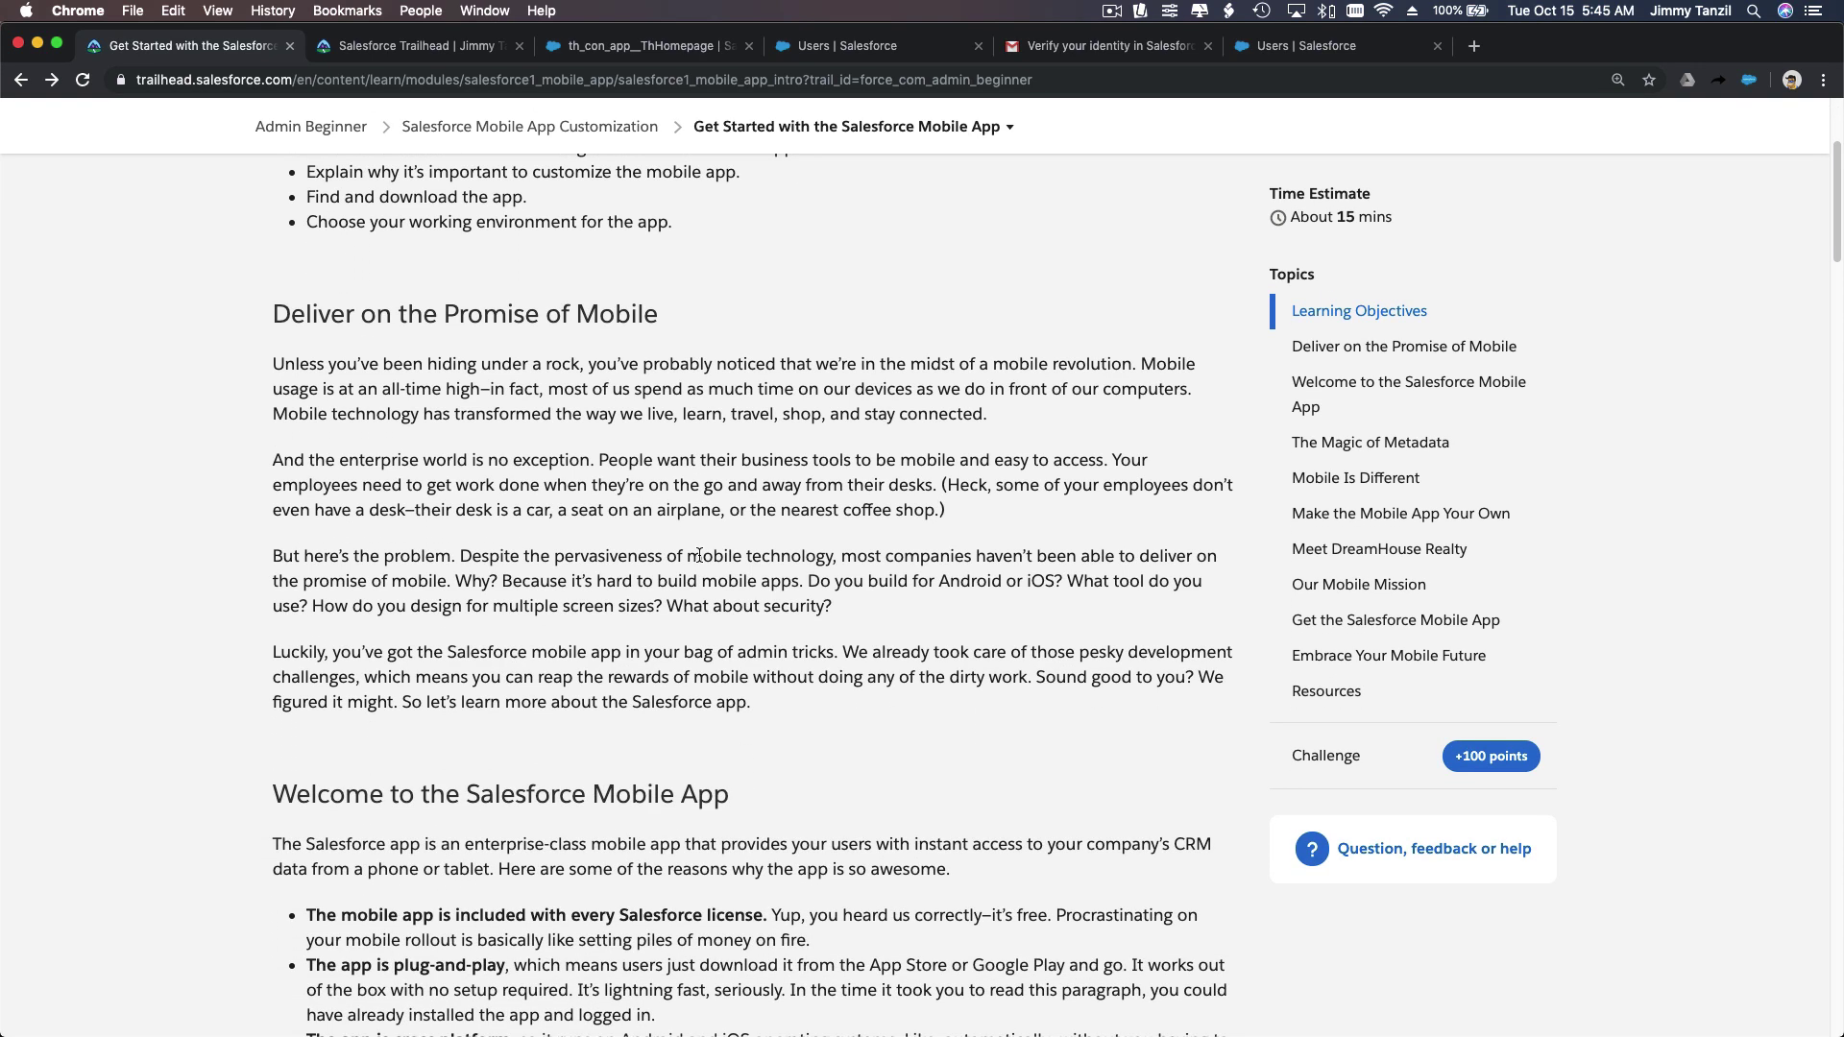
scroll(699, 555, down, 1)
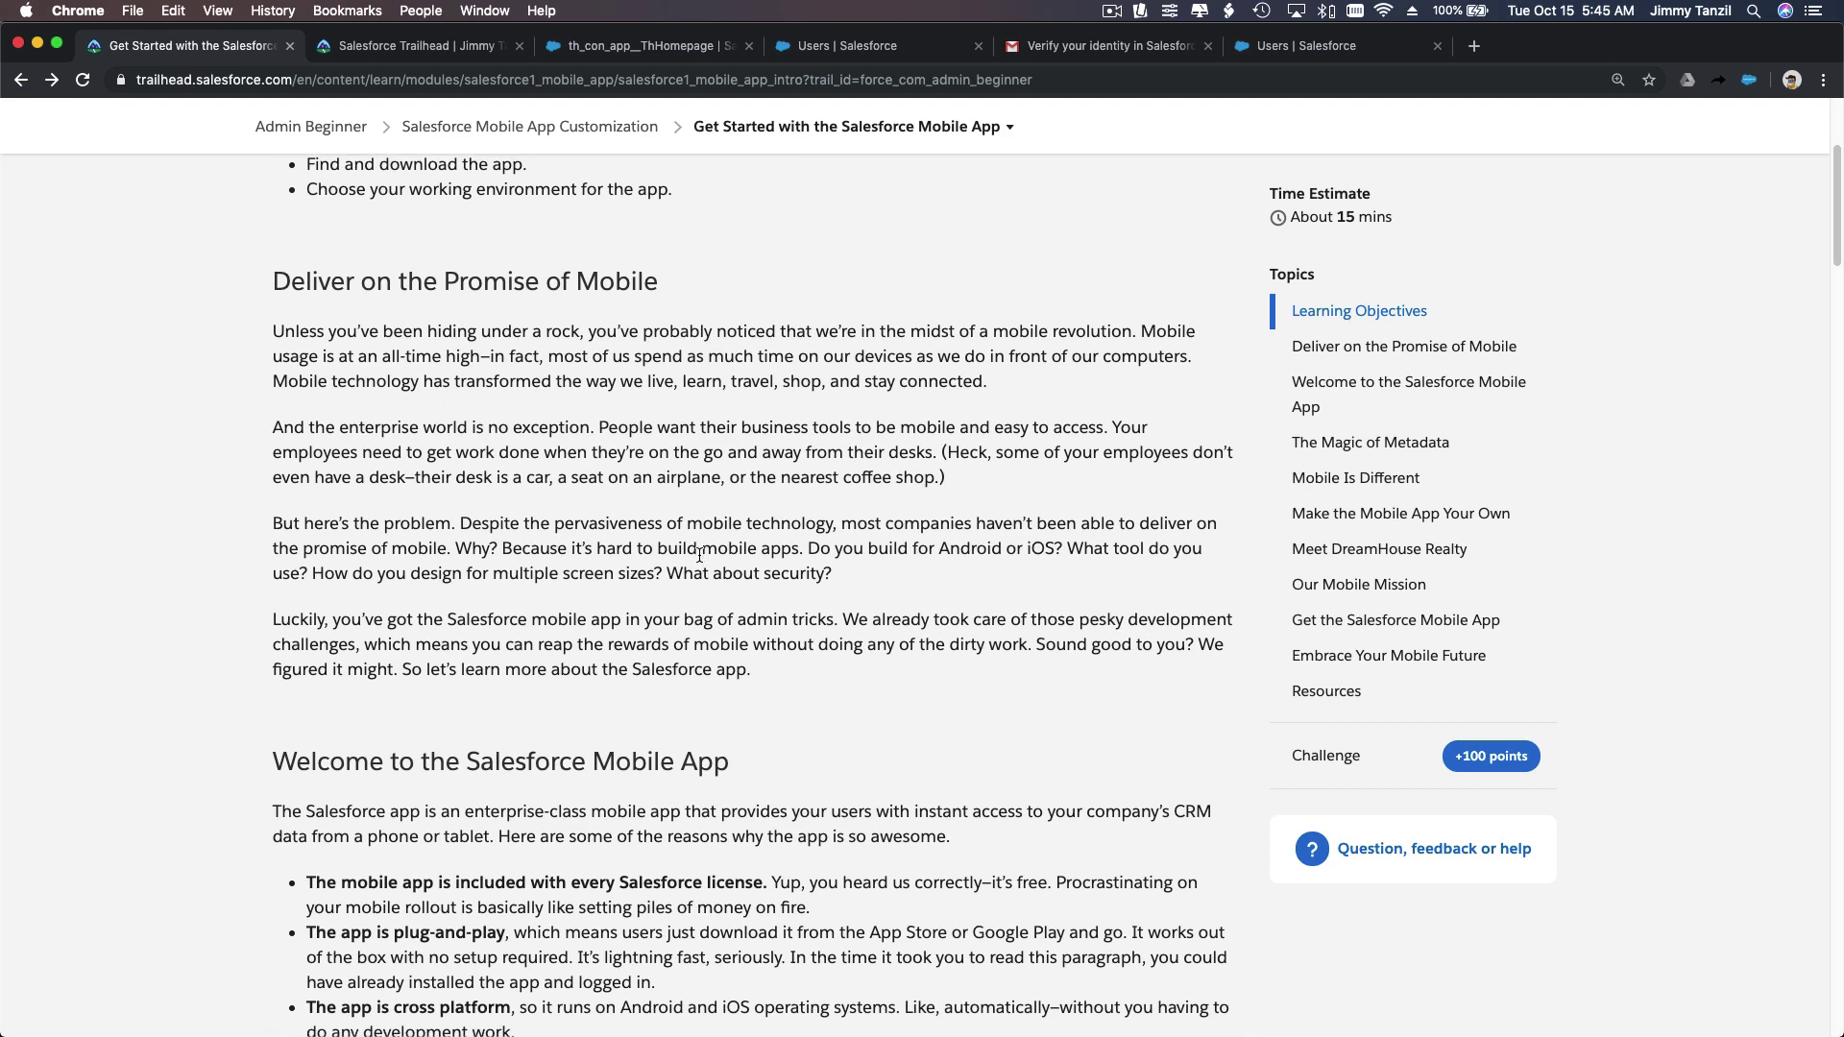
scroll(699, 555, down, 2)
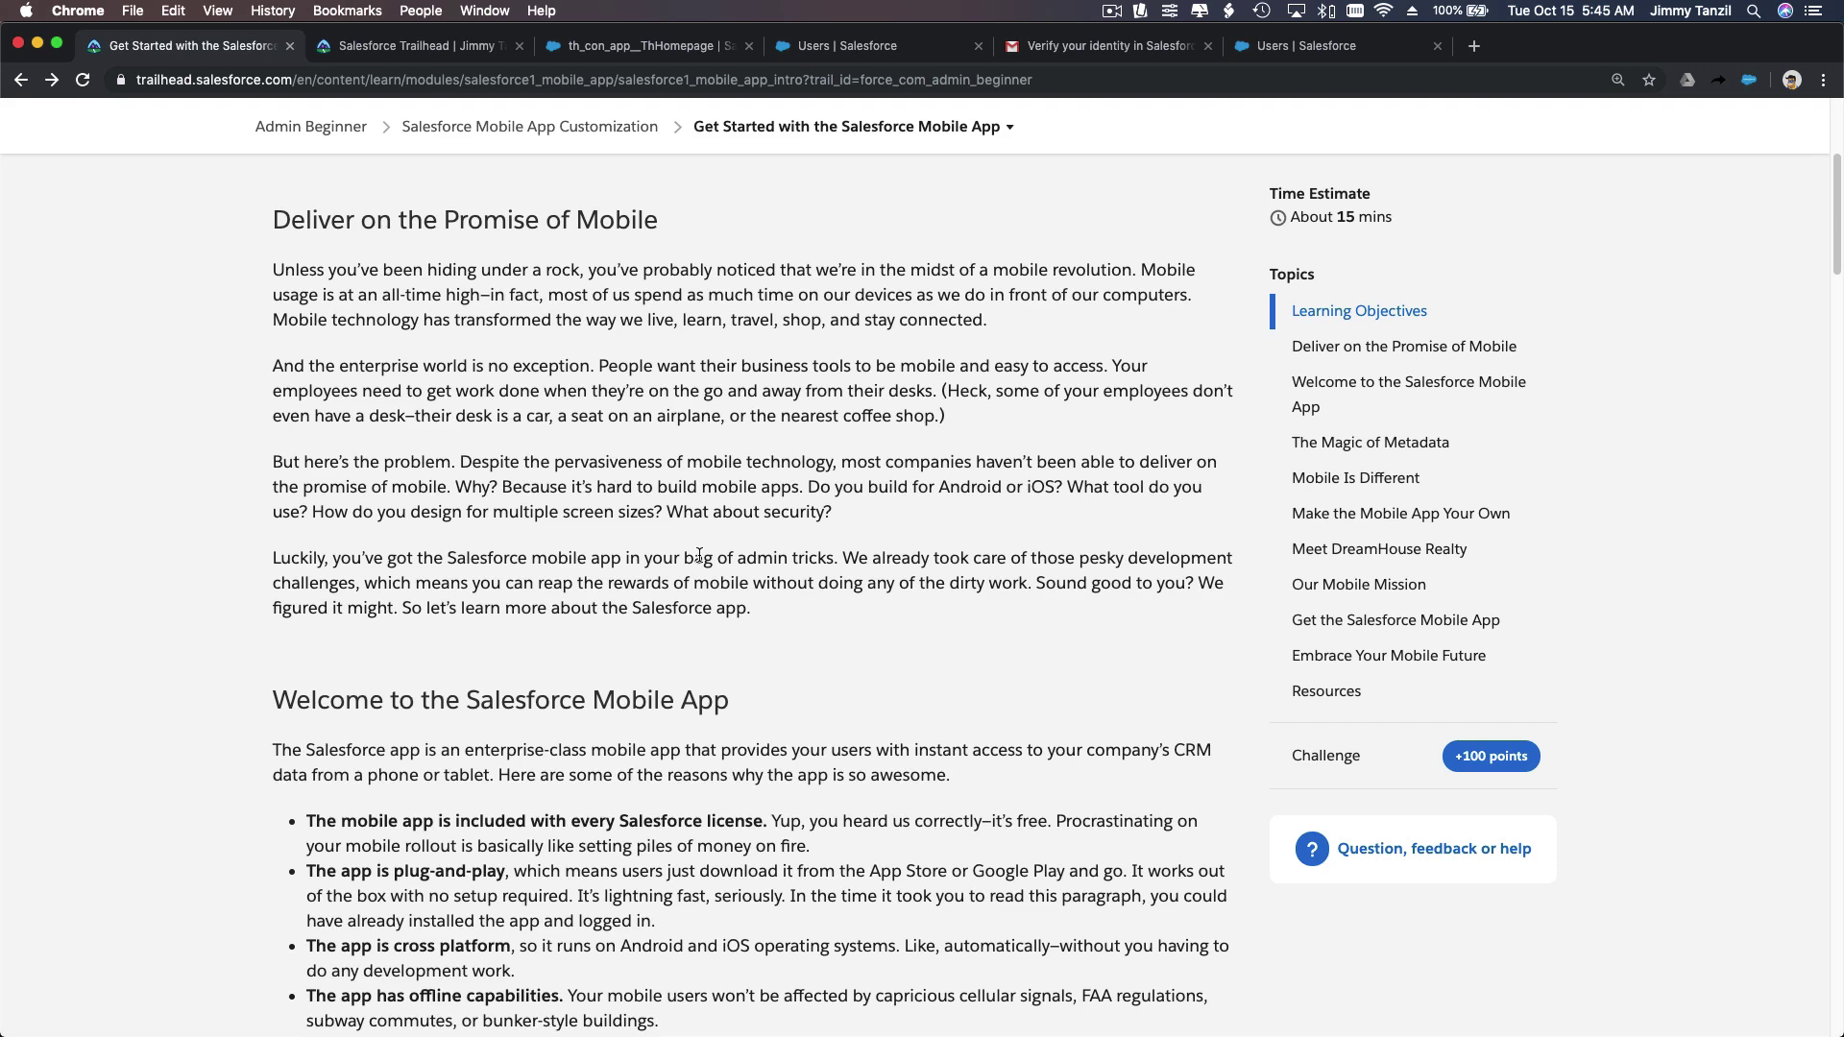
scroll(699, 555, down, 1)
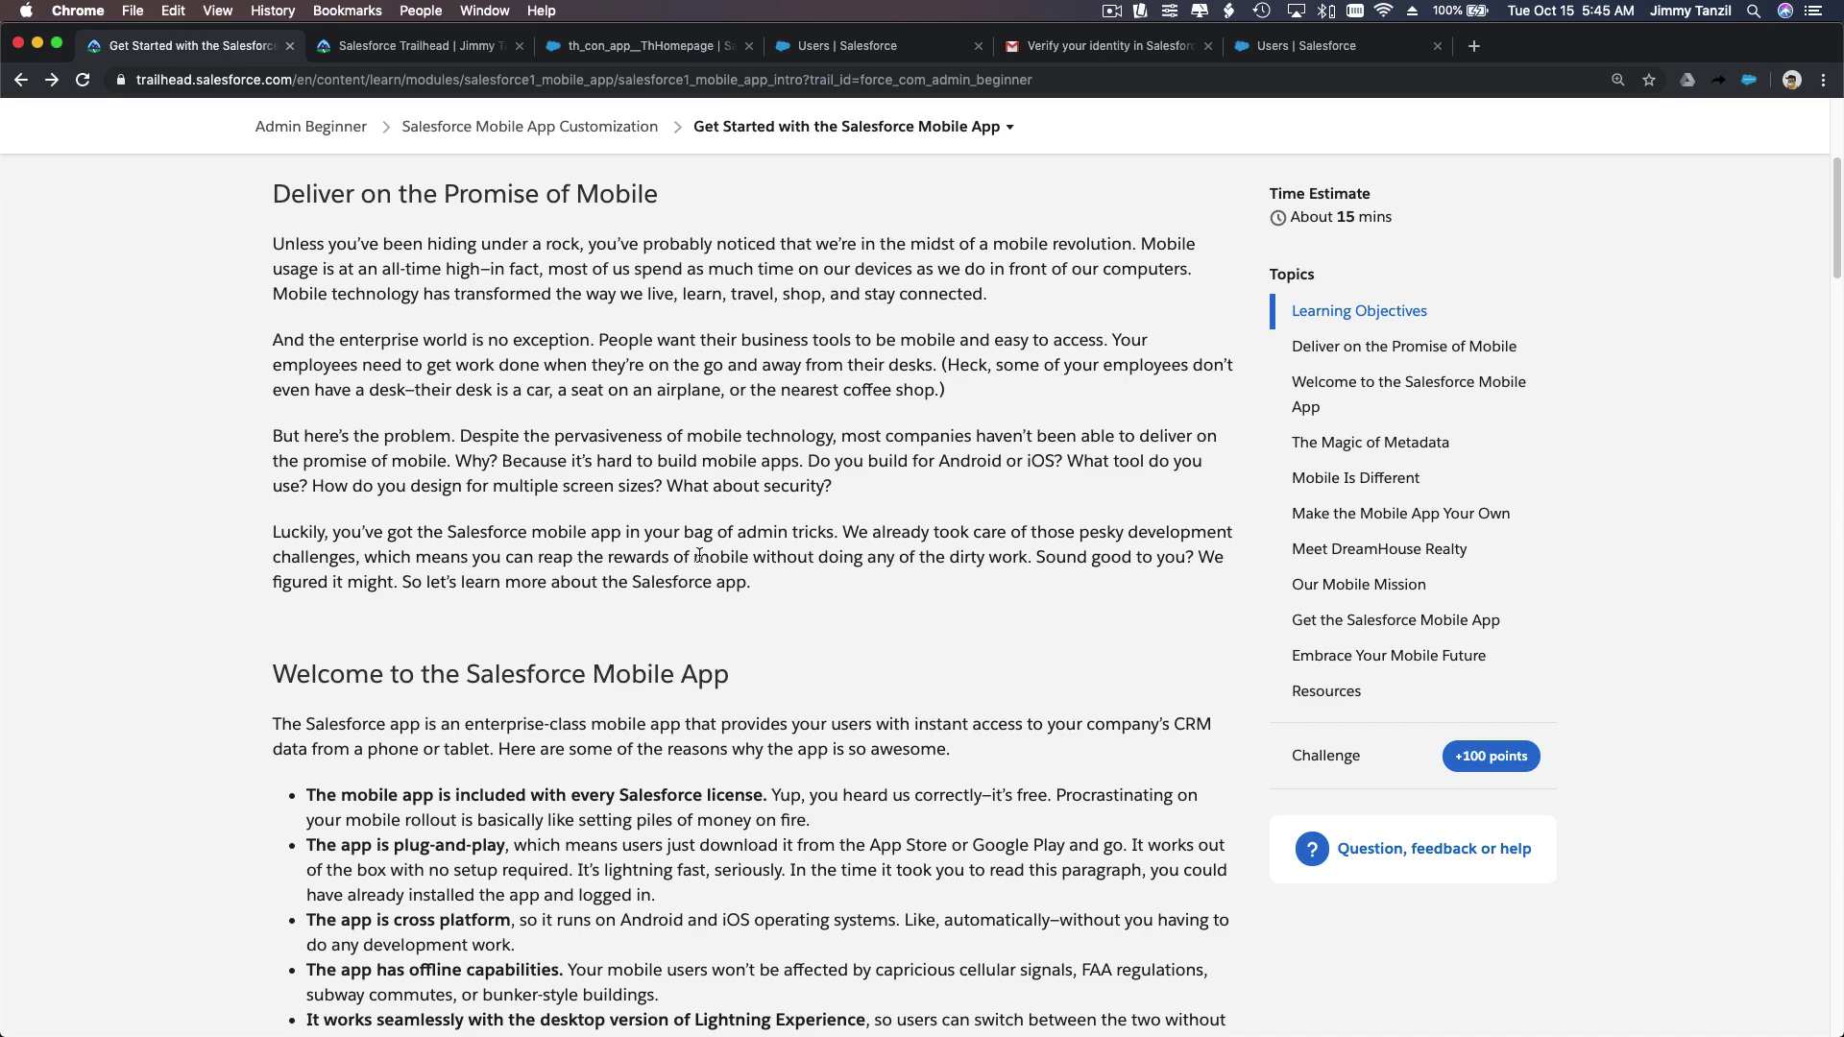
scroll(699, 555, down, 15)
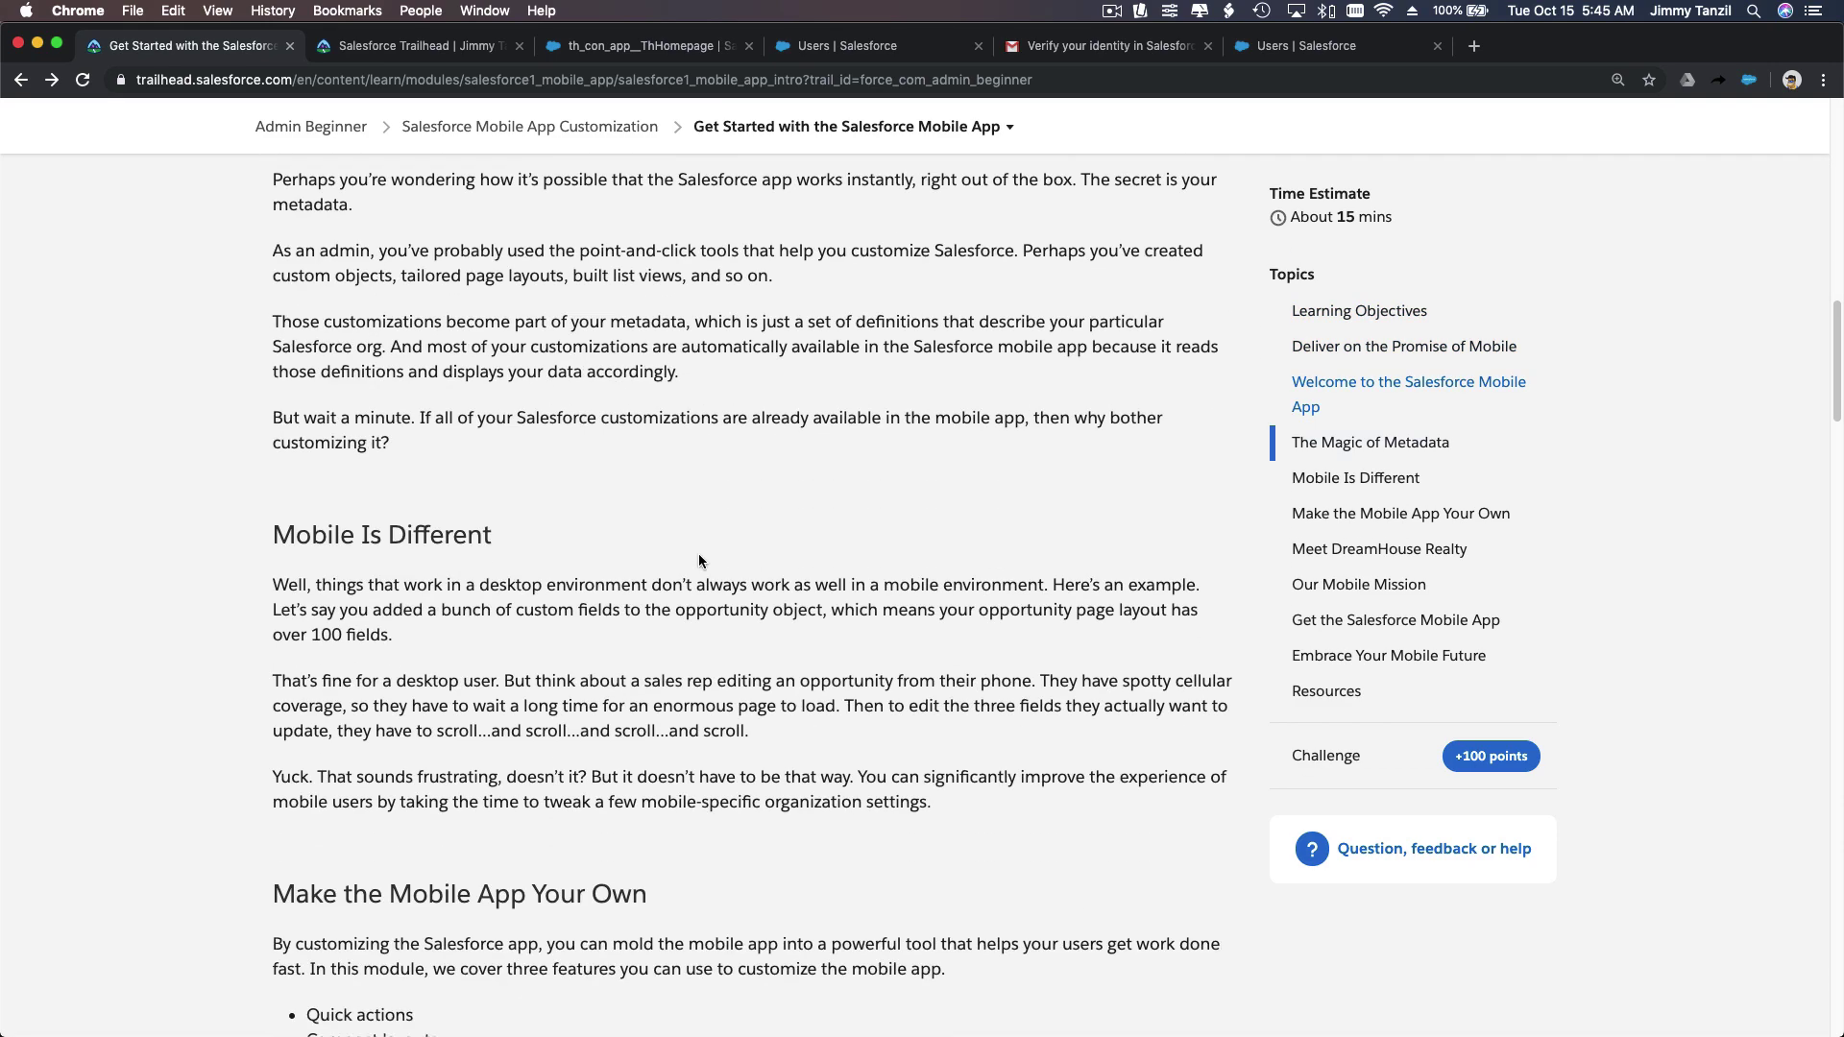
scroll(699, 557, down, 20)
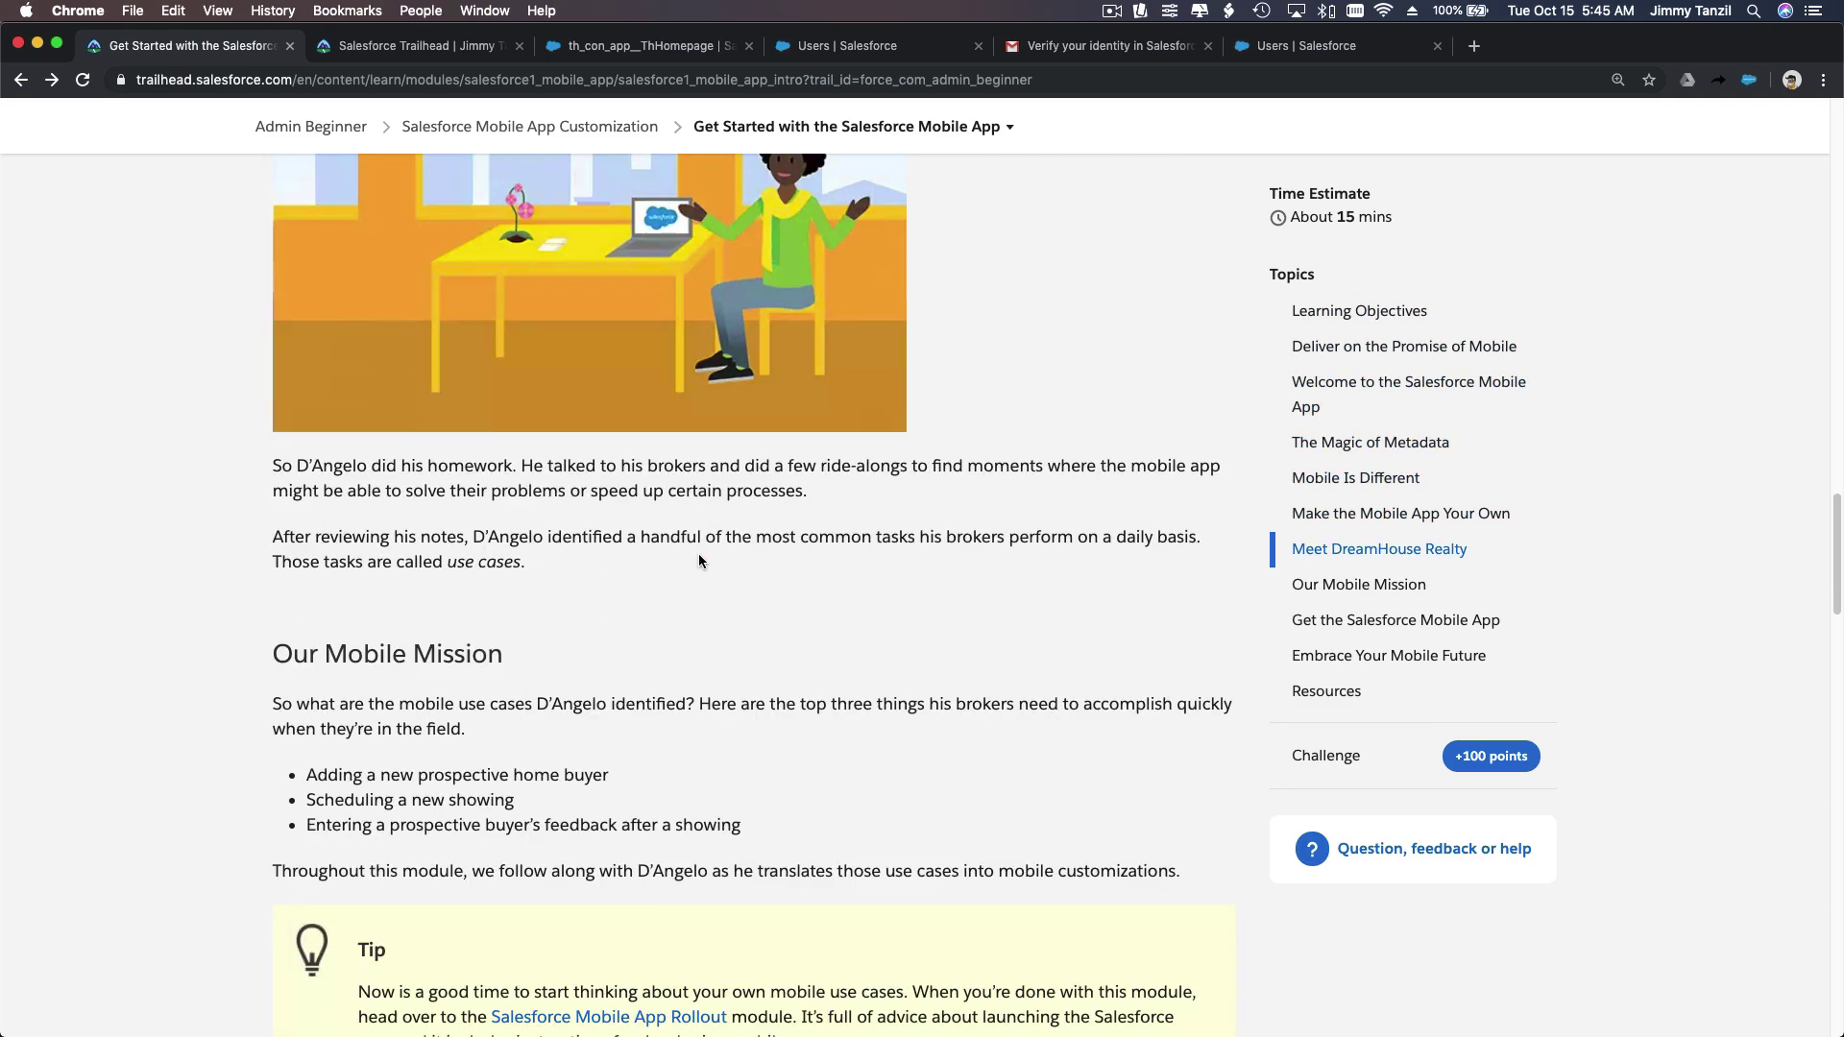
scroll(699, 557, down, 4)
scroll(699, 555, up, 20)
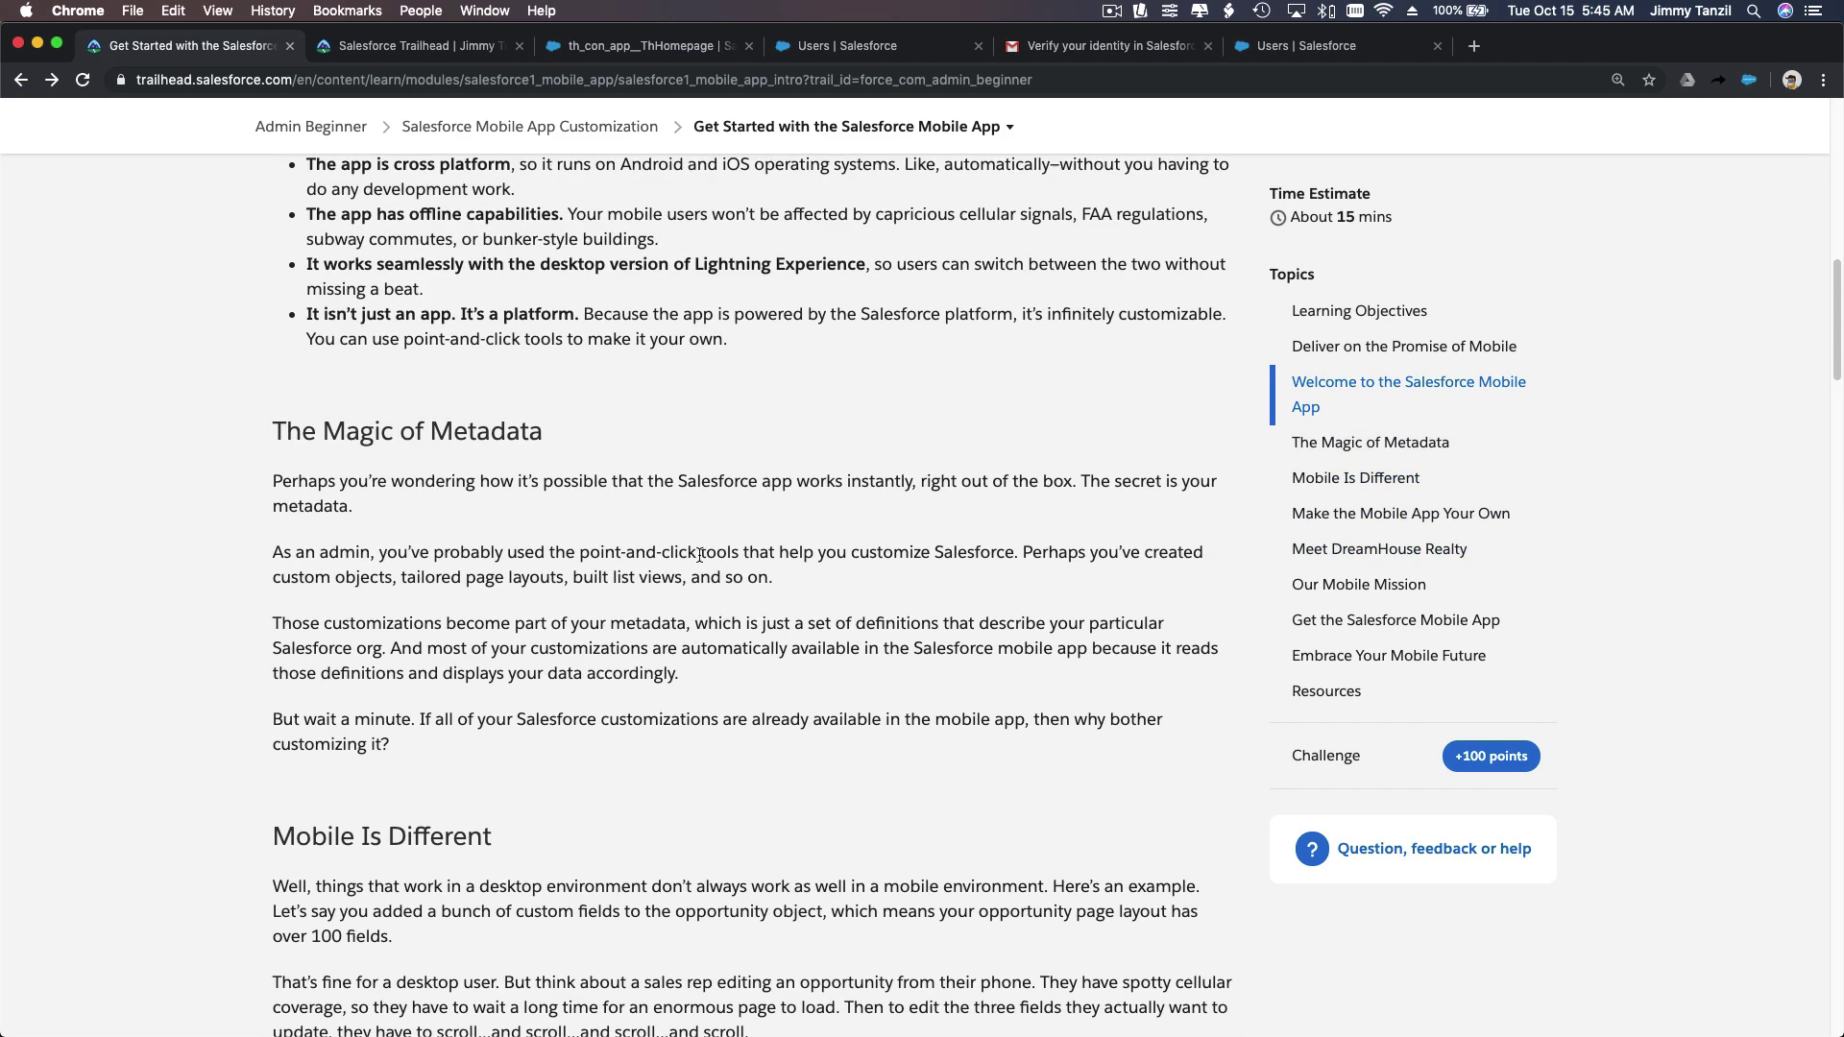
scroll(699, 555, up, 4)
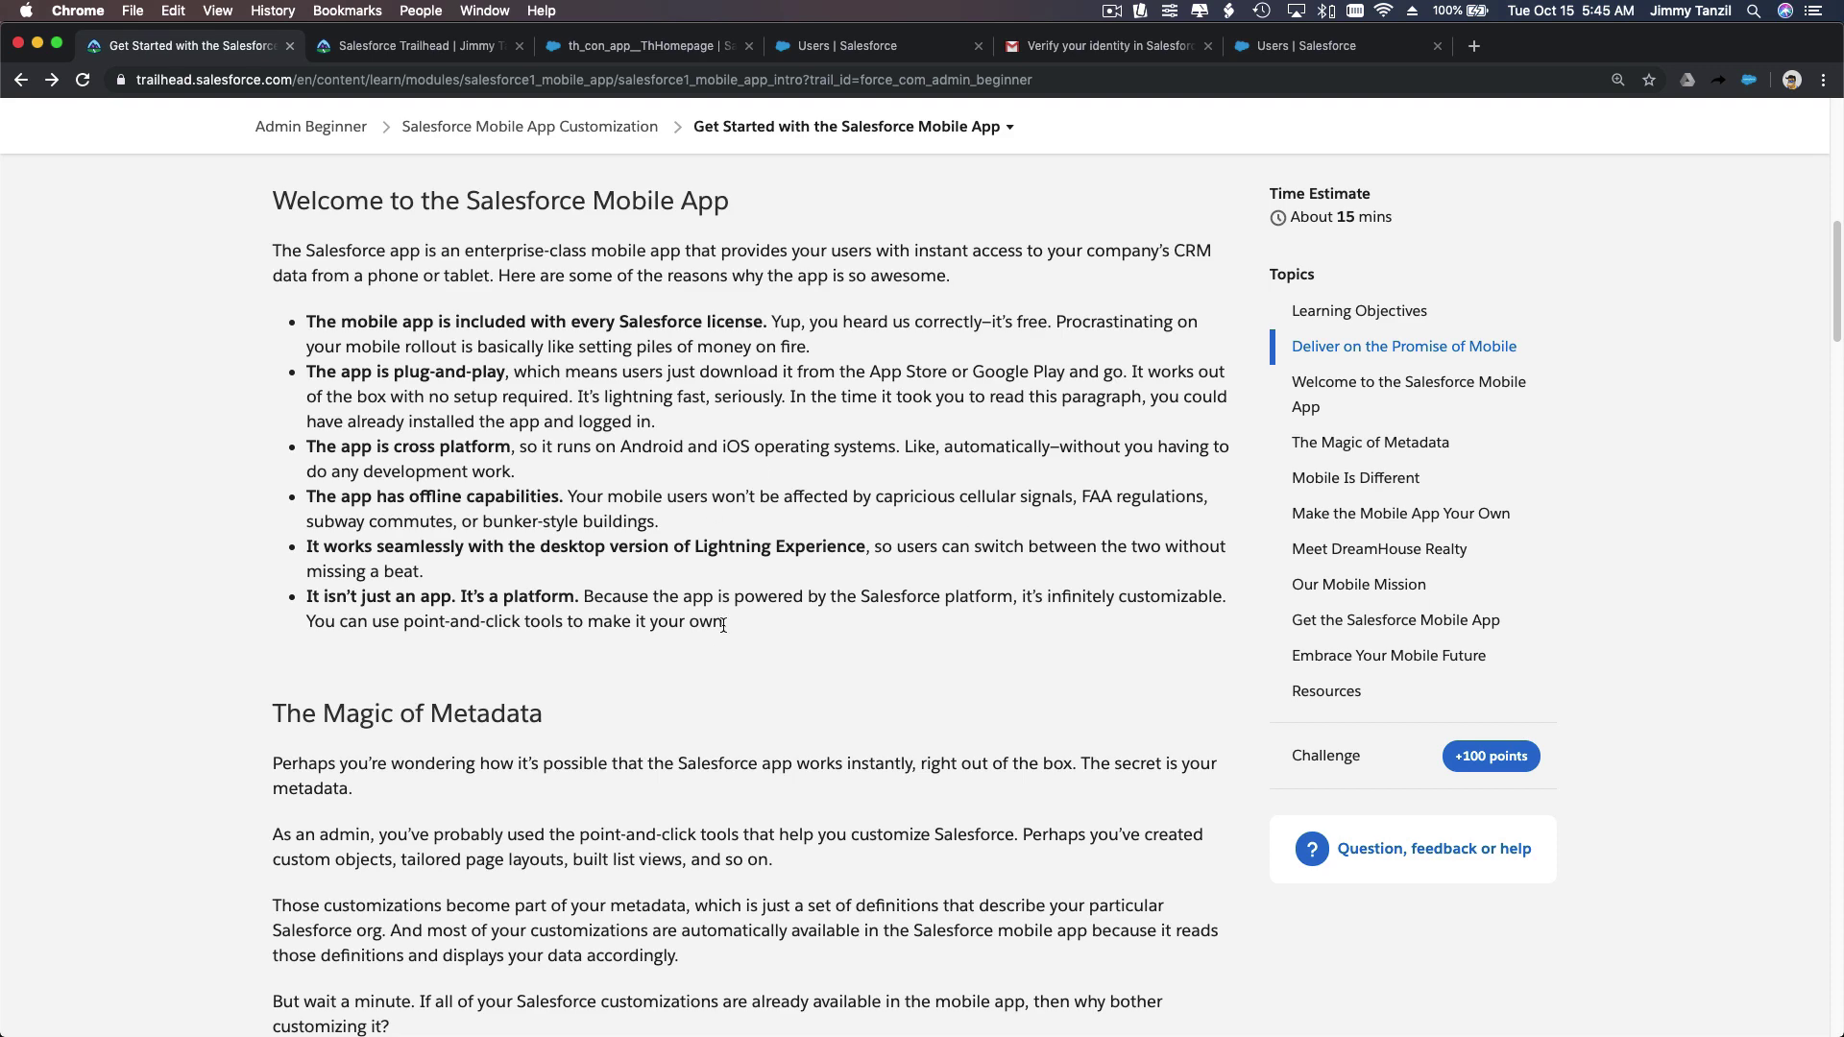
scroll(722, 624, down, 5)
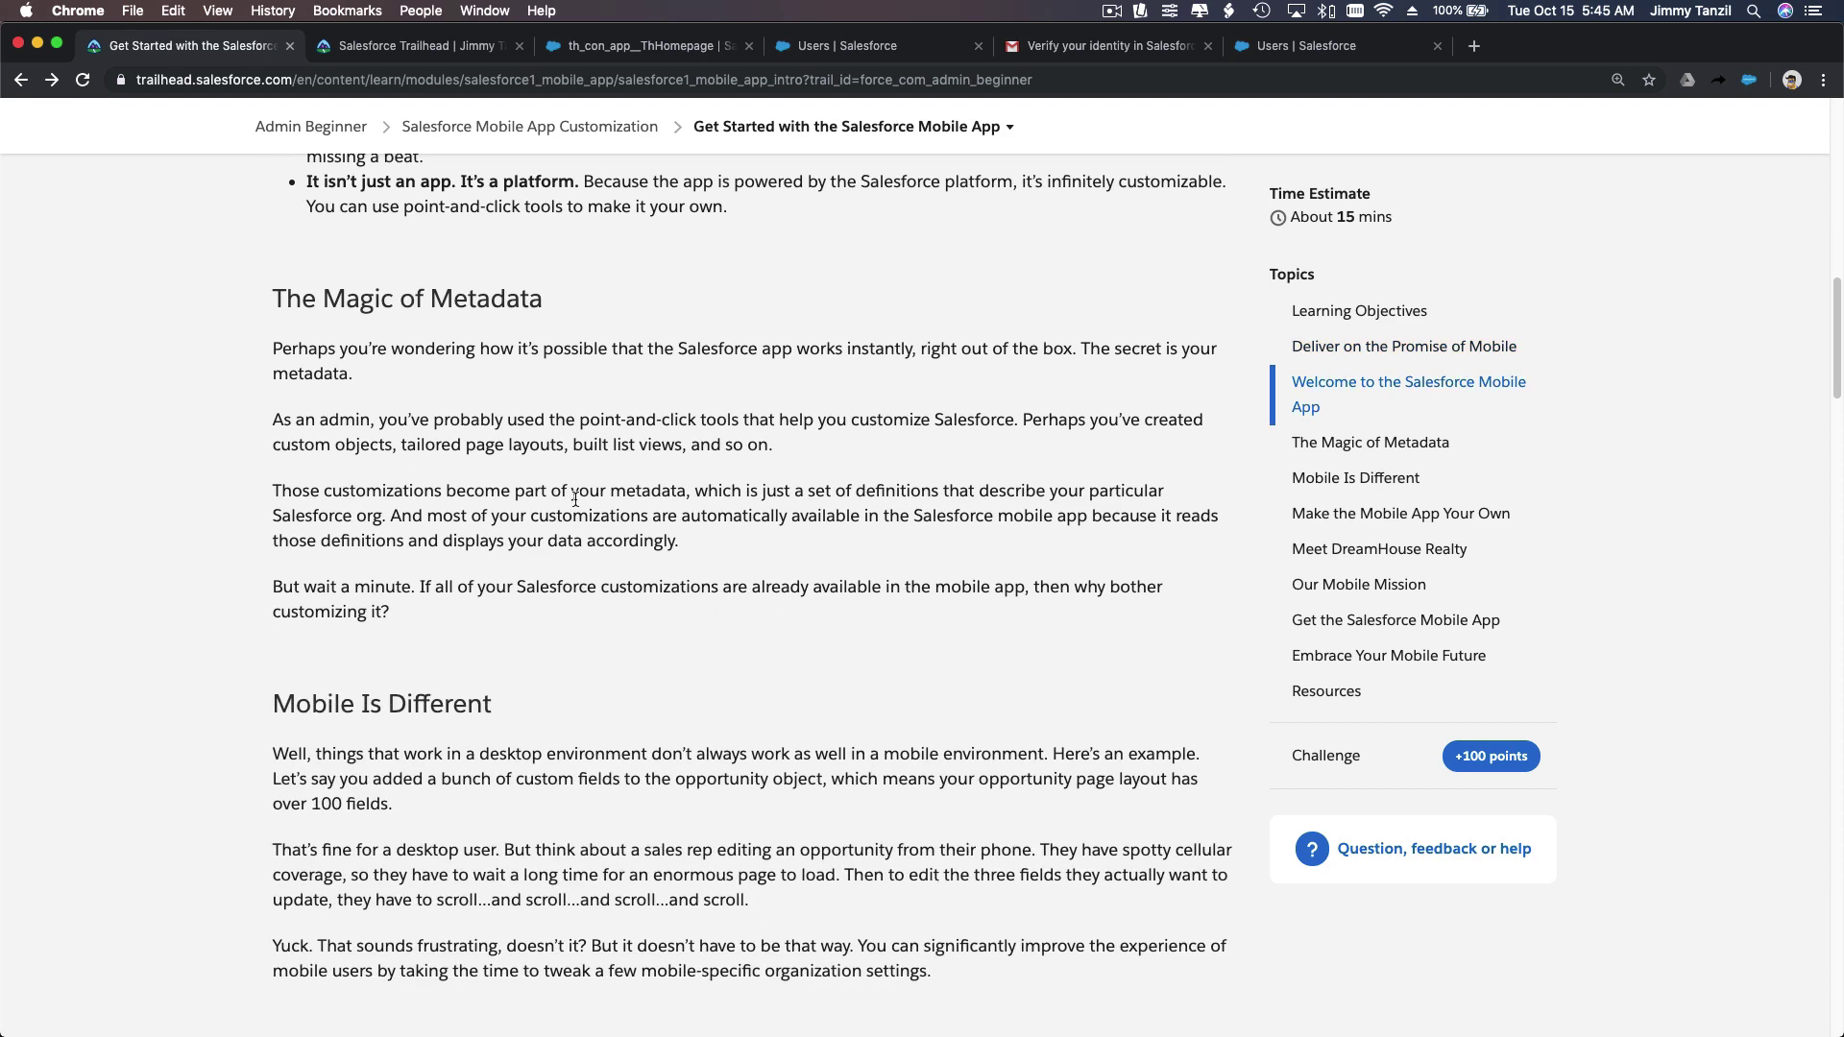
- Highlight 'The Magic of Metadata' heading, then switch to the Salesforce Users tab
triple_click(479, 307)
click(496, 325)
click(780, 55)
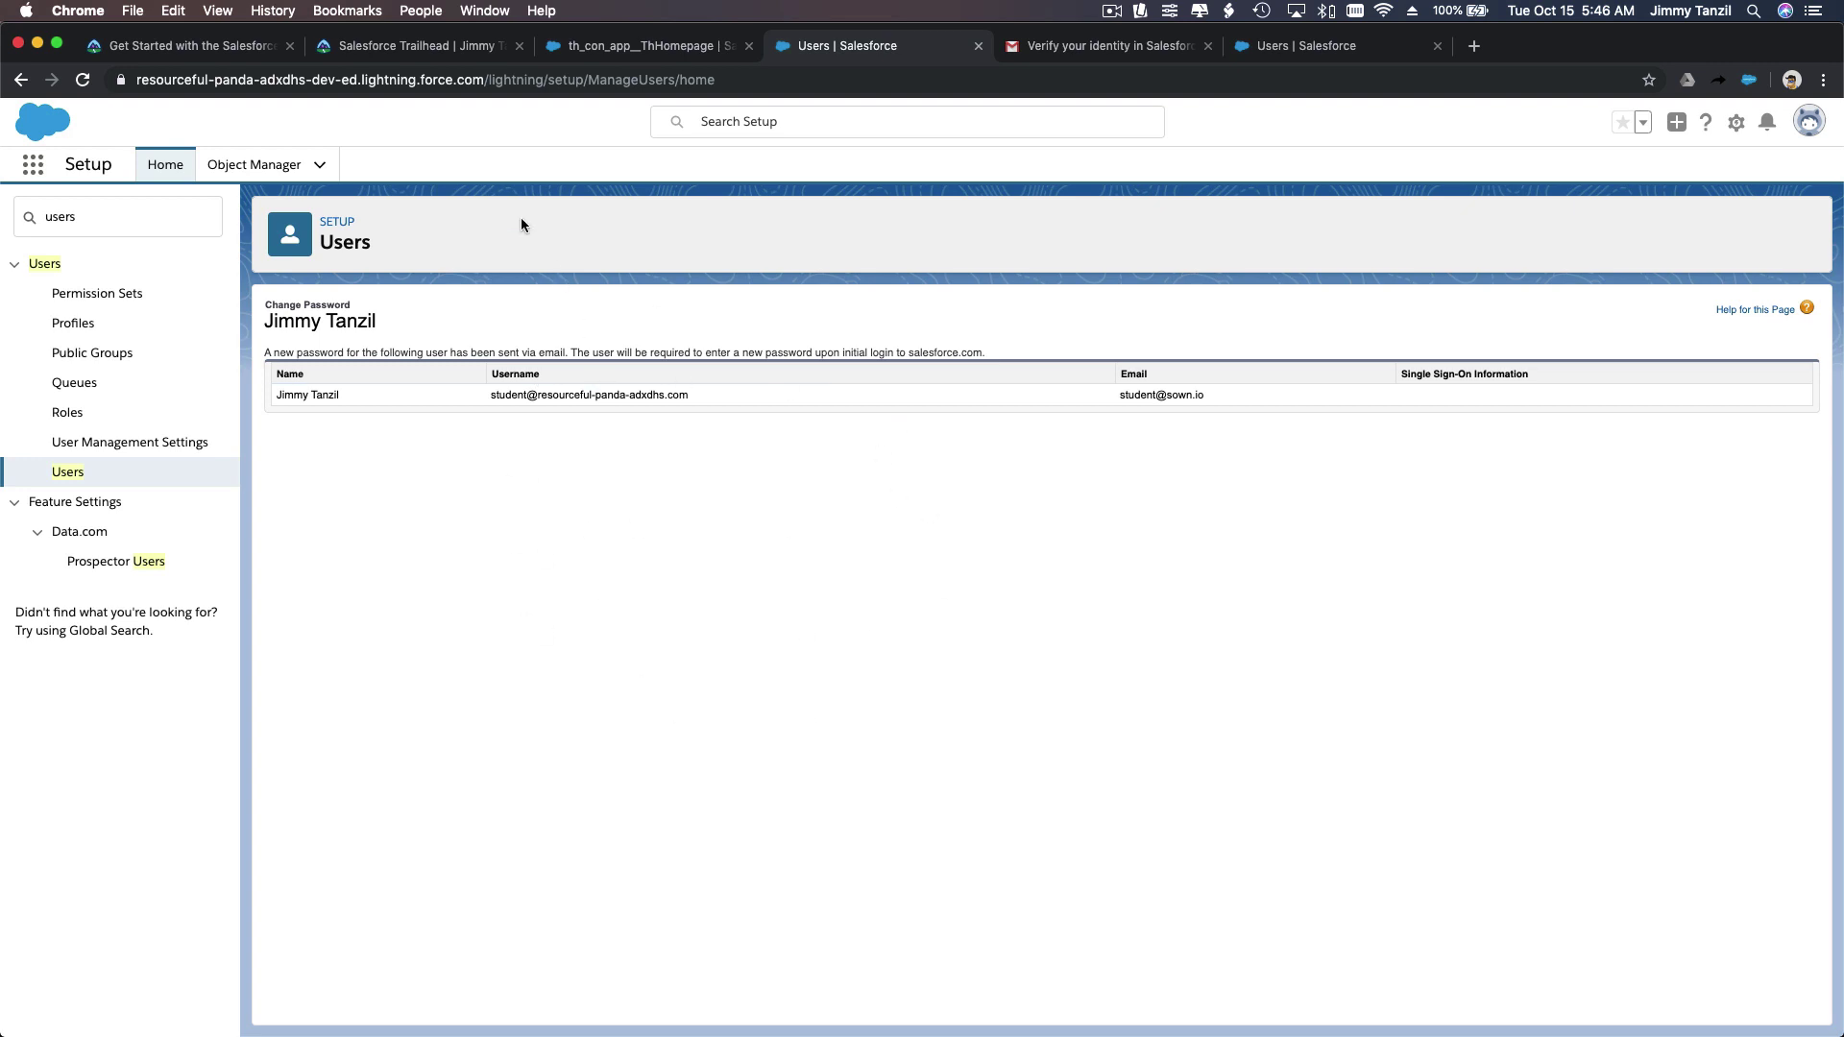
click(405, 51)
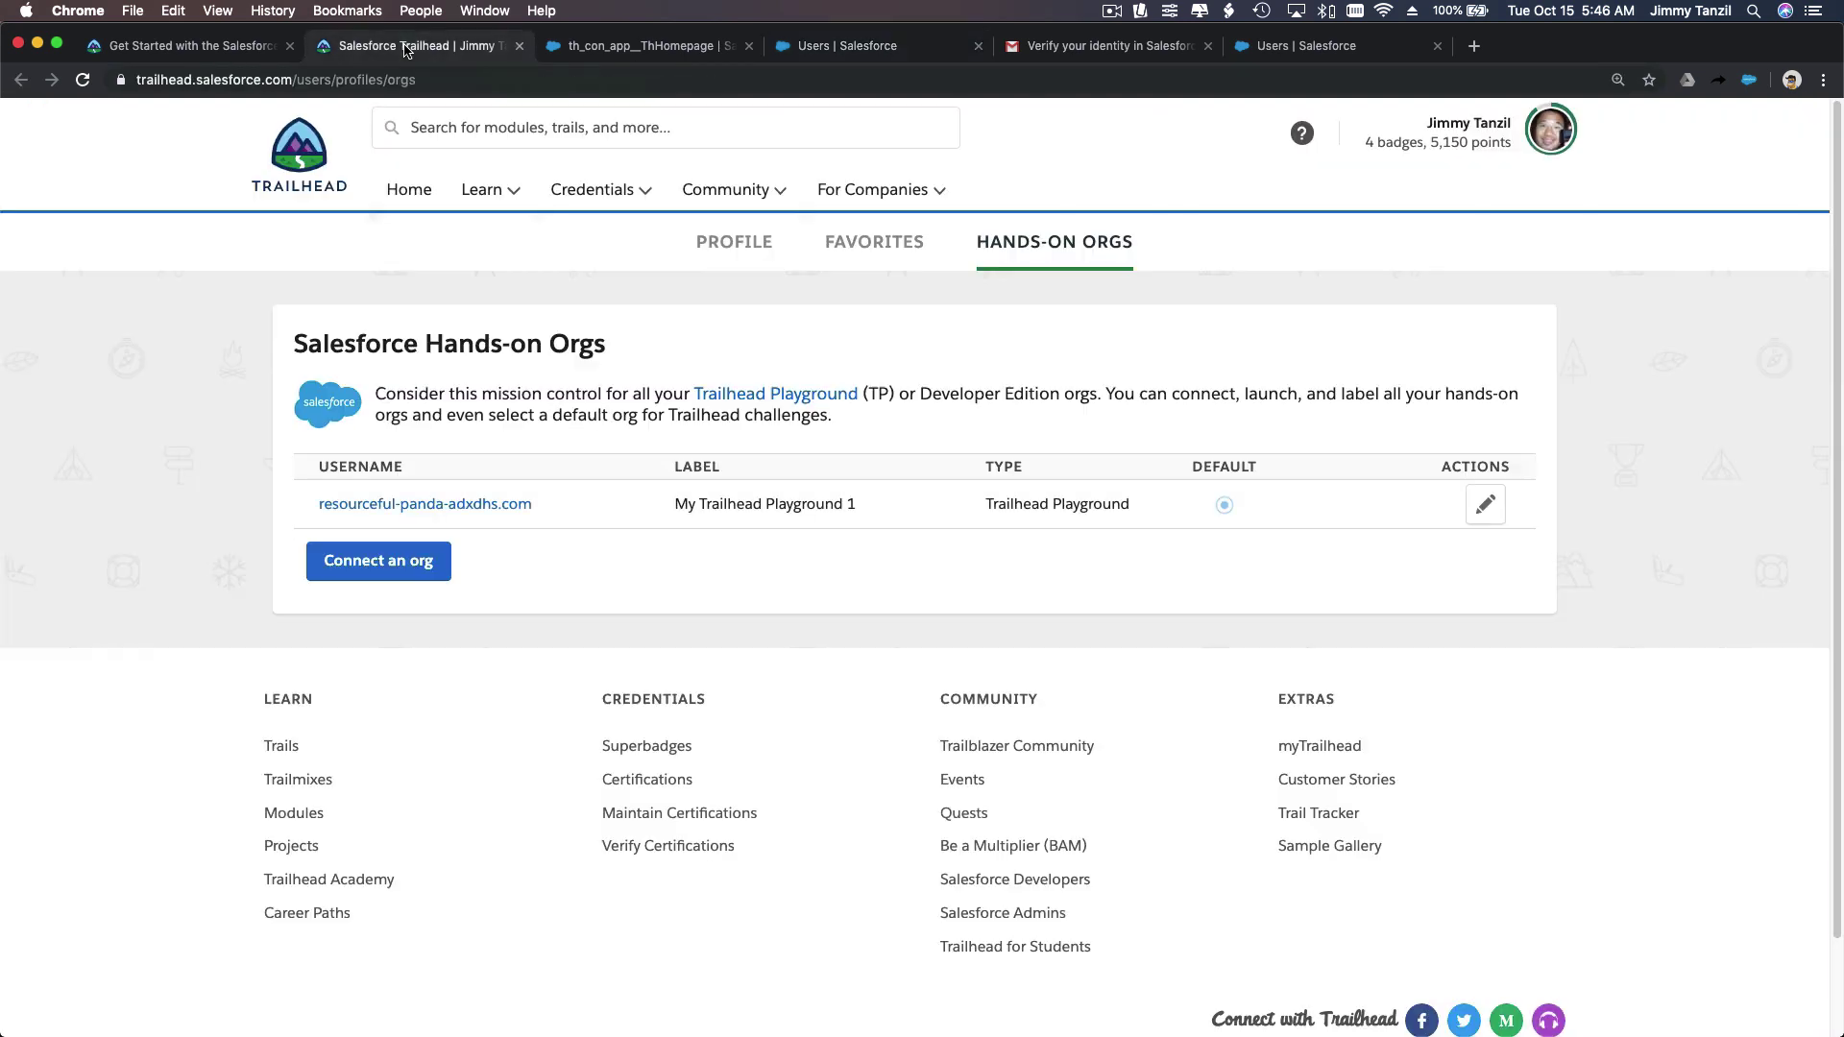
click(205, 53)
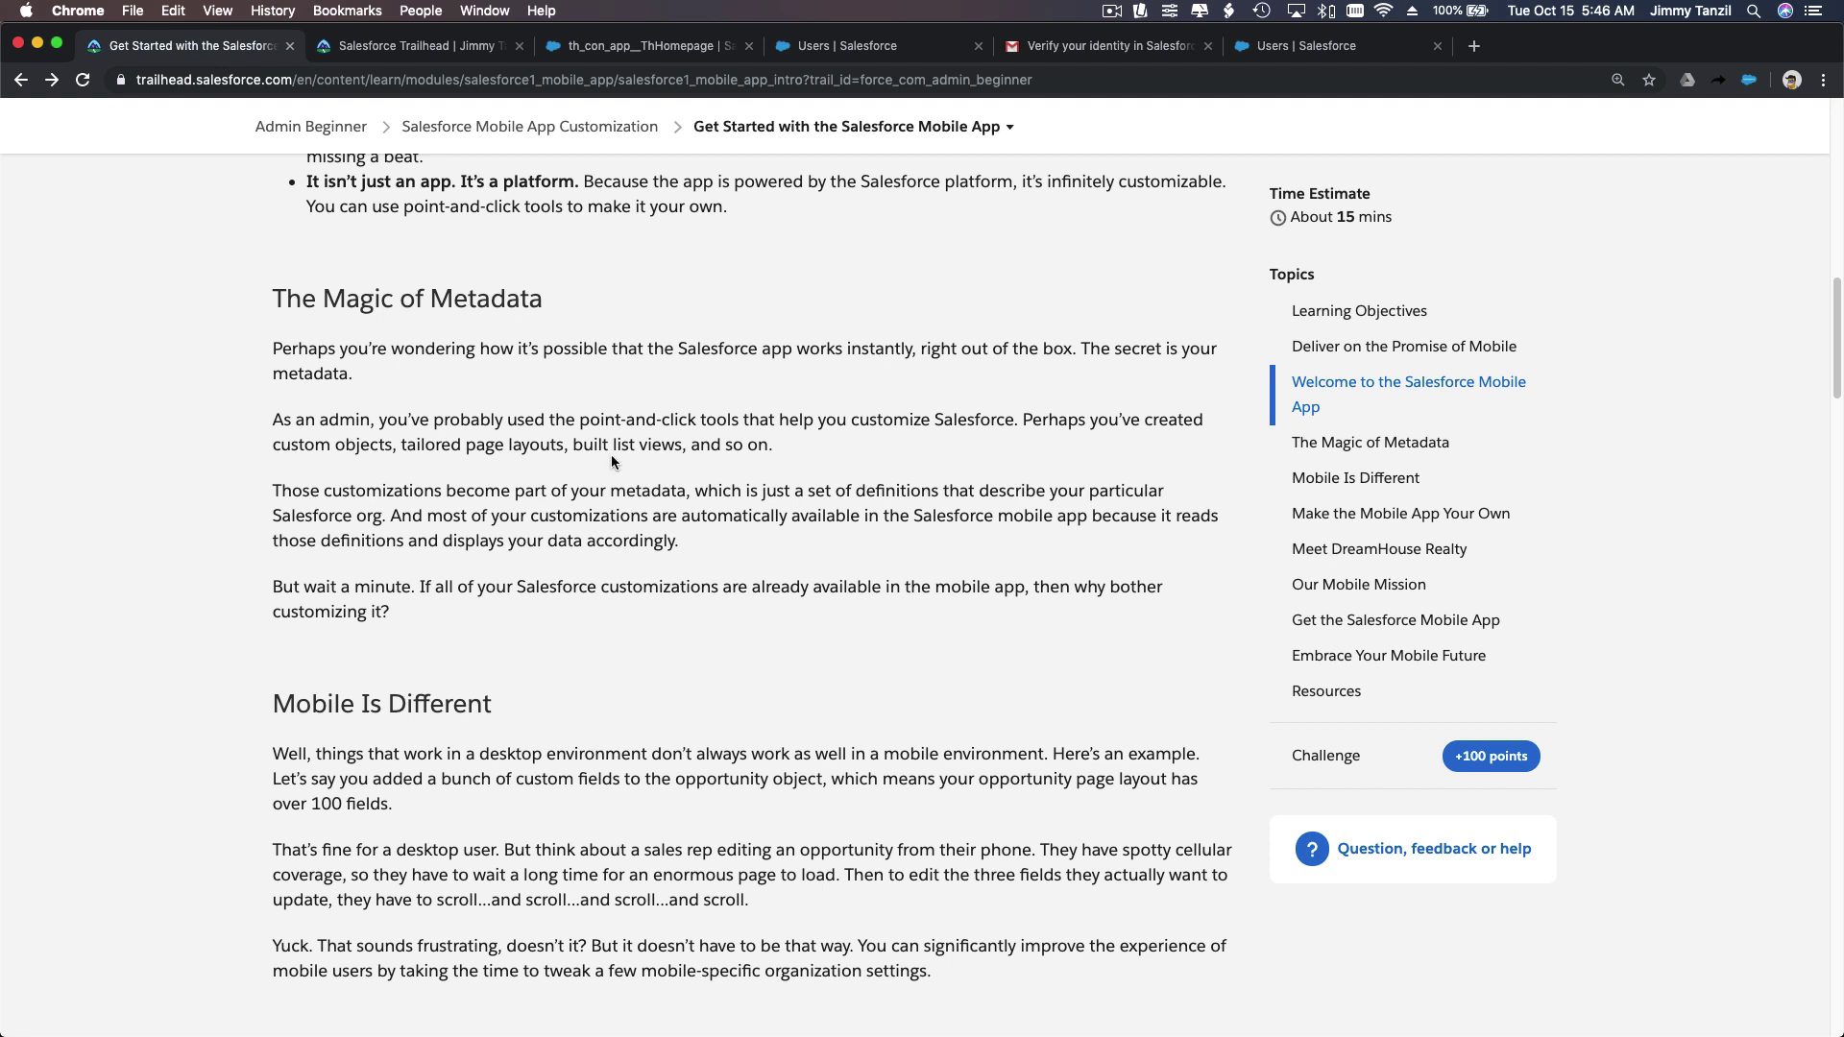
scroll(612, 460, down, 3)
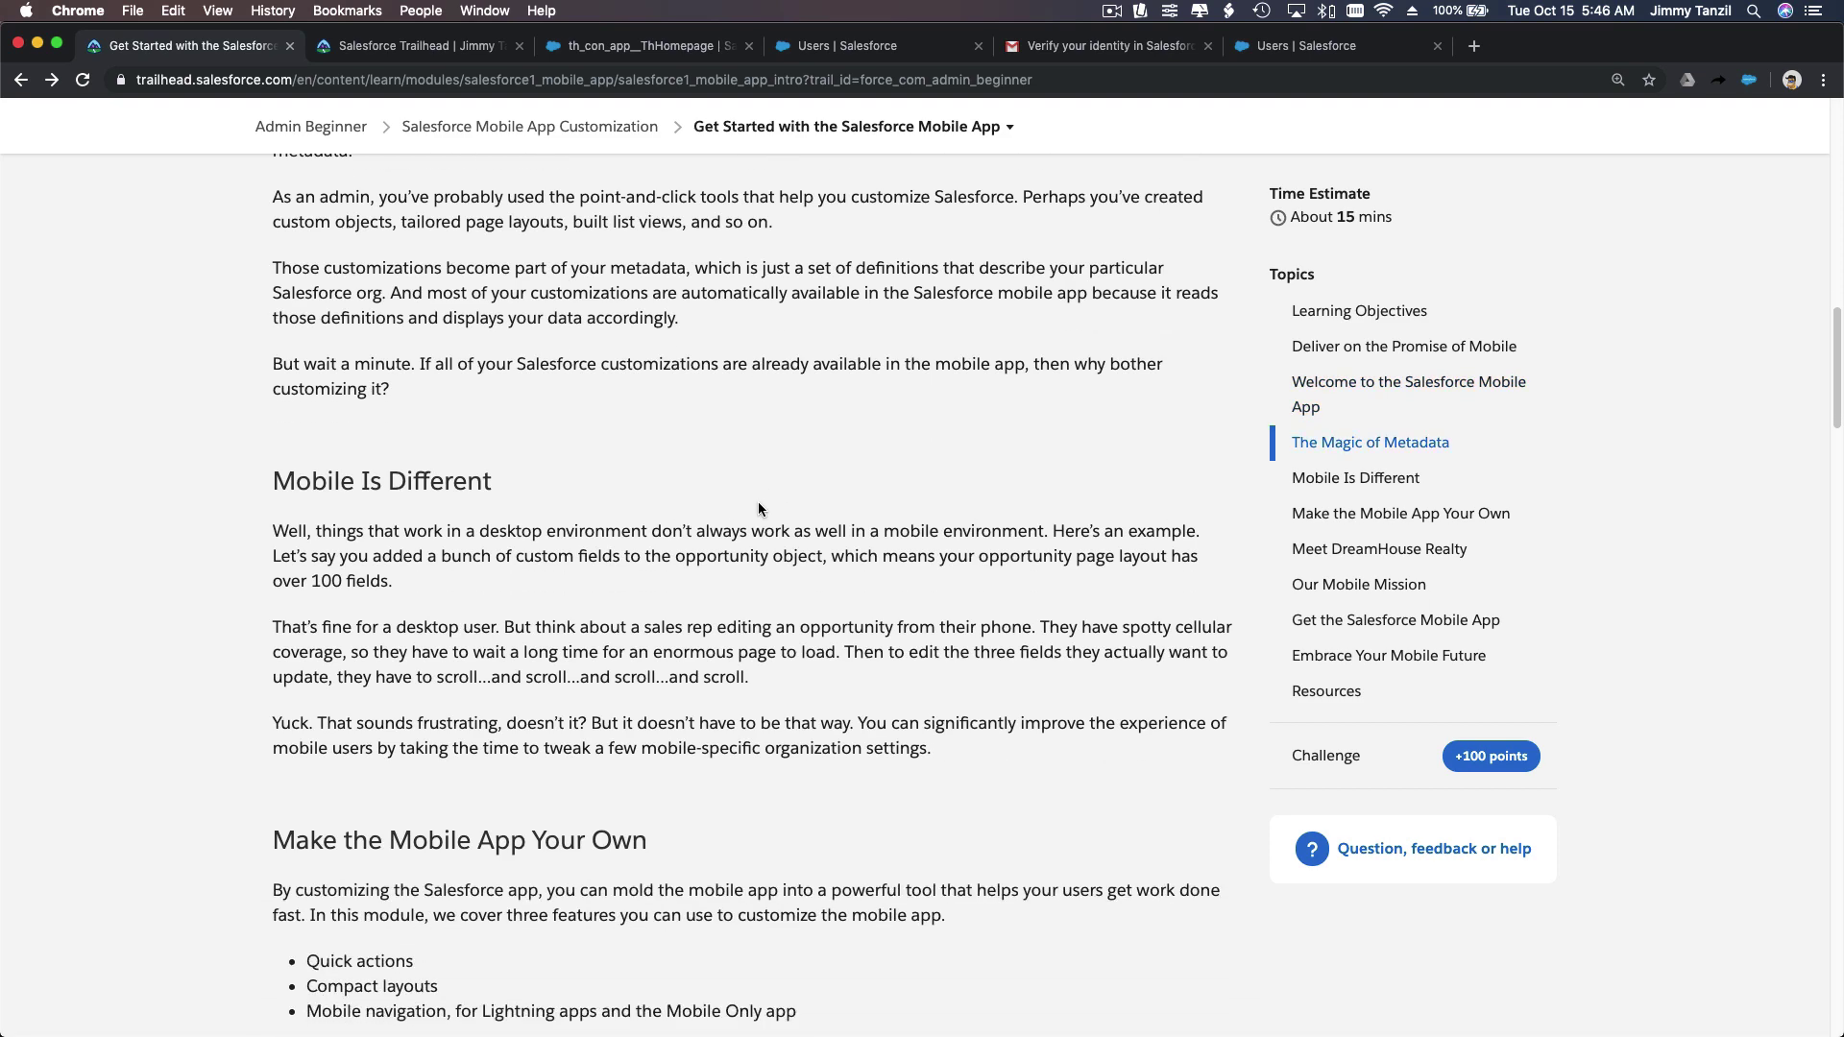
scroll(758, 509, down, 4)
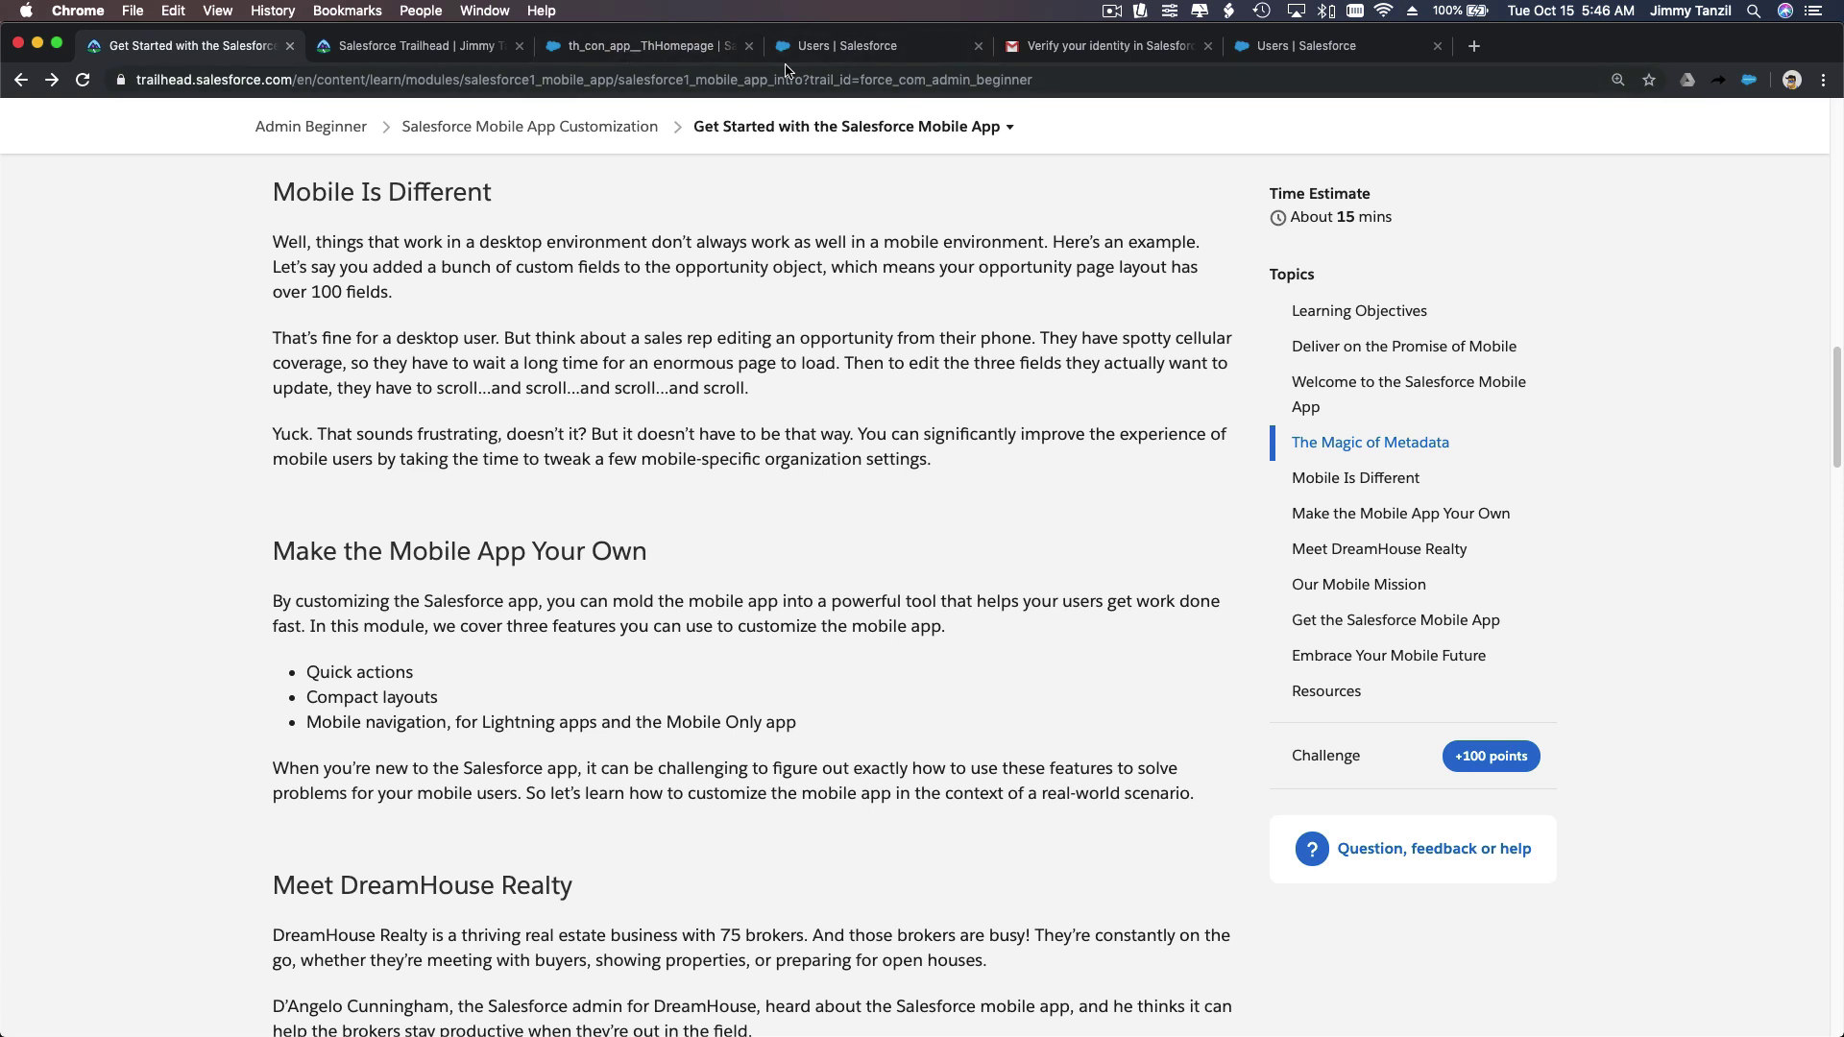
- Open the United Oil & Gas Corp. account from App Launcher > Accounts
click(818, 48)
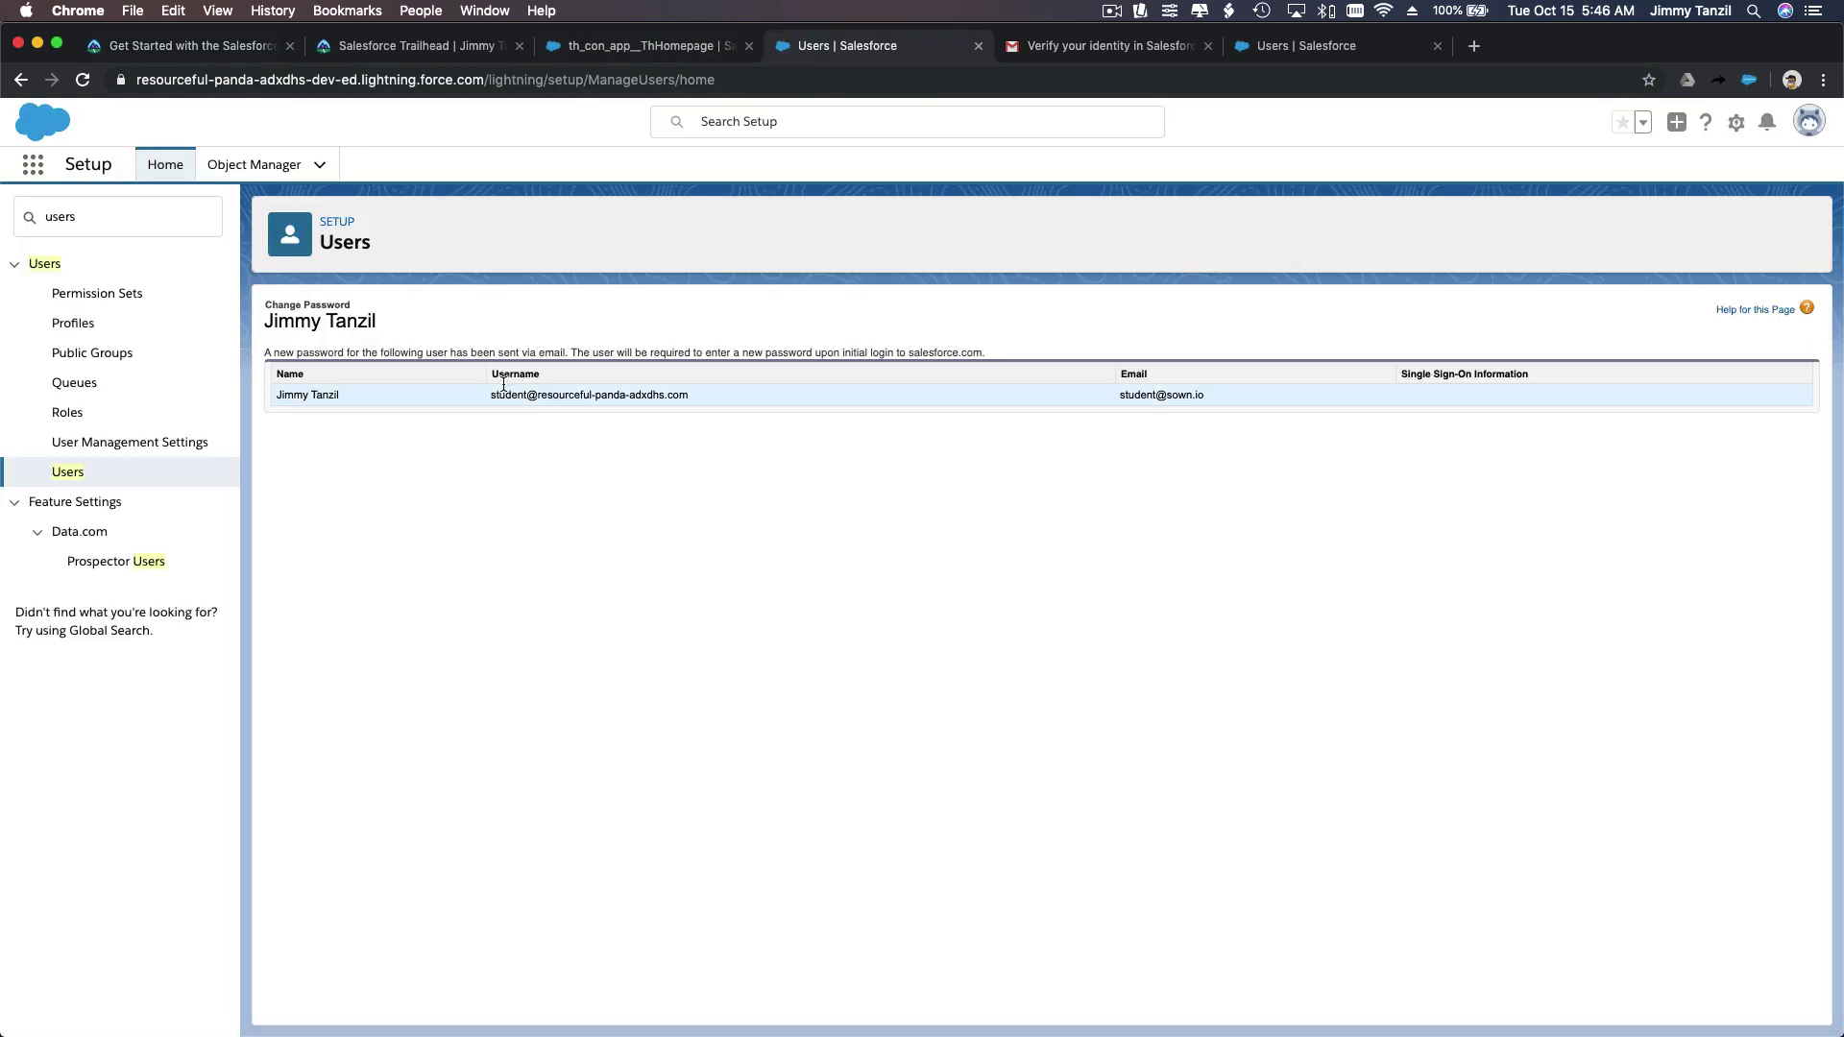
click(34, 168)
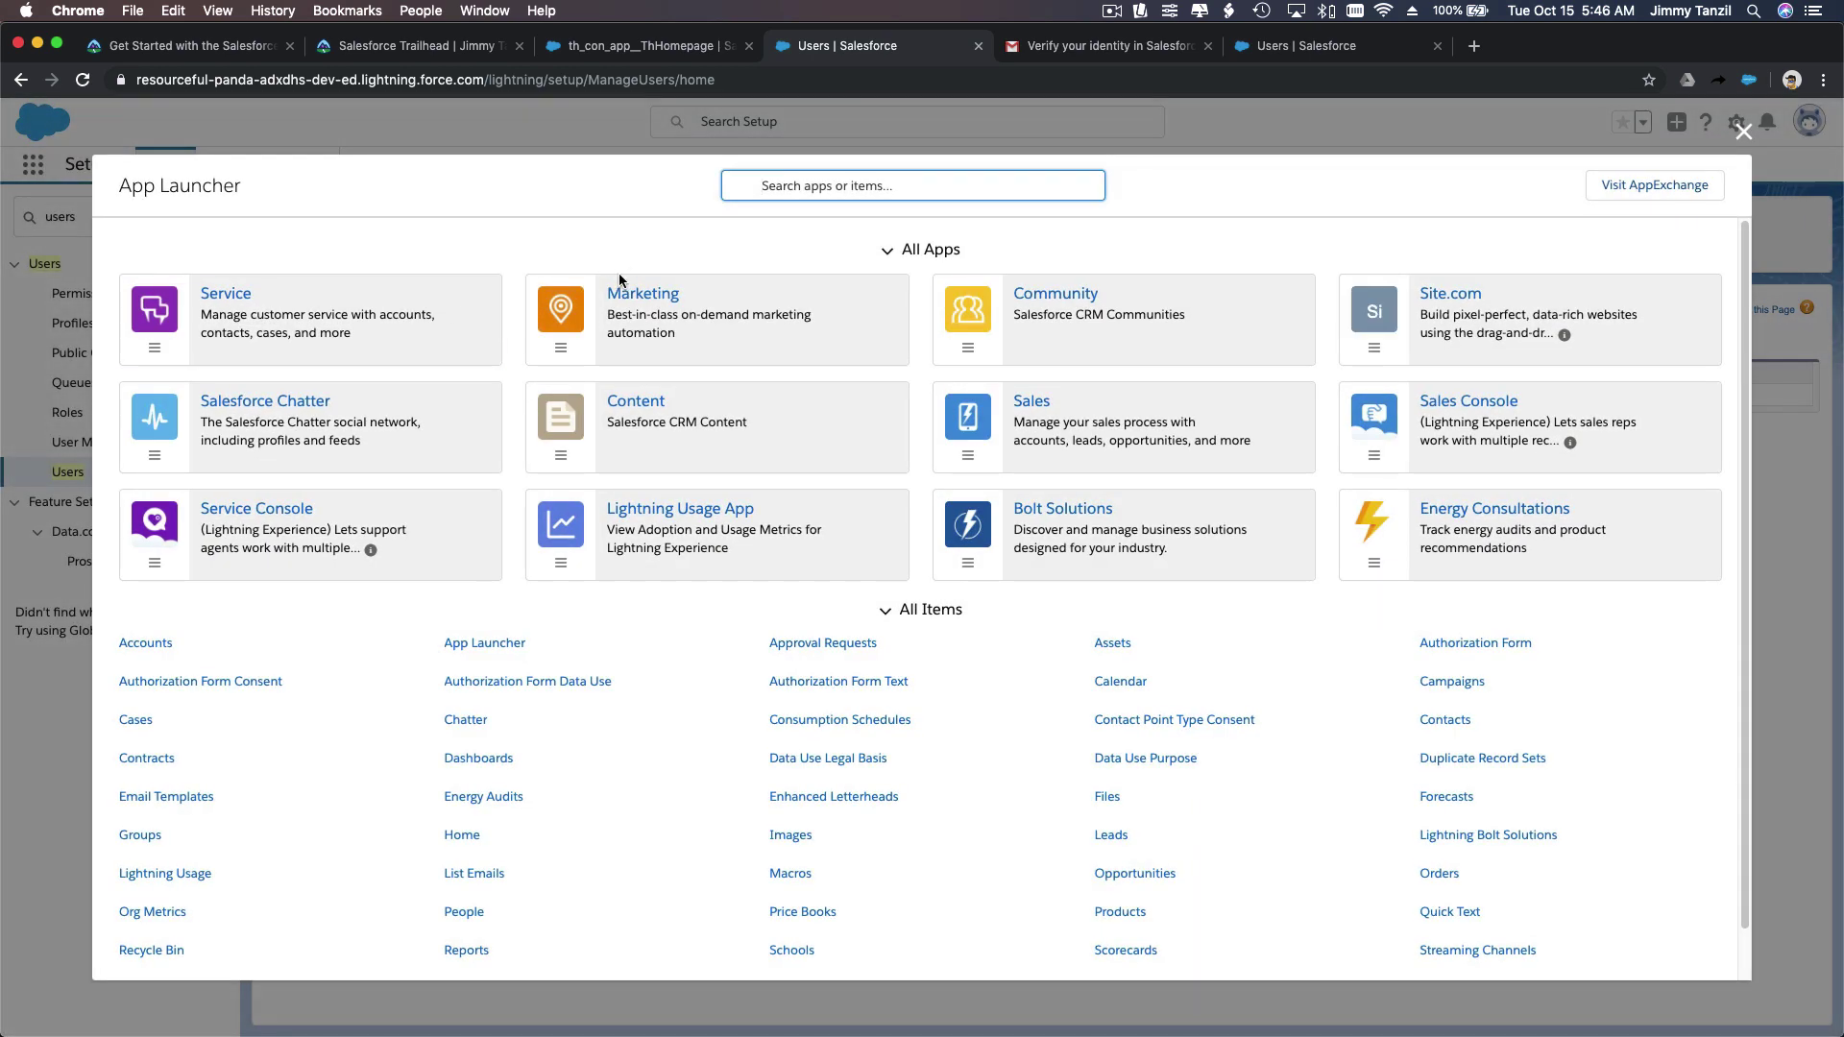
click(134, 644)
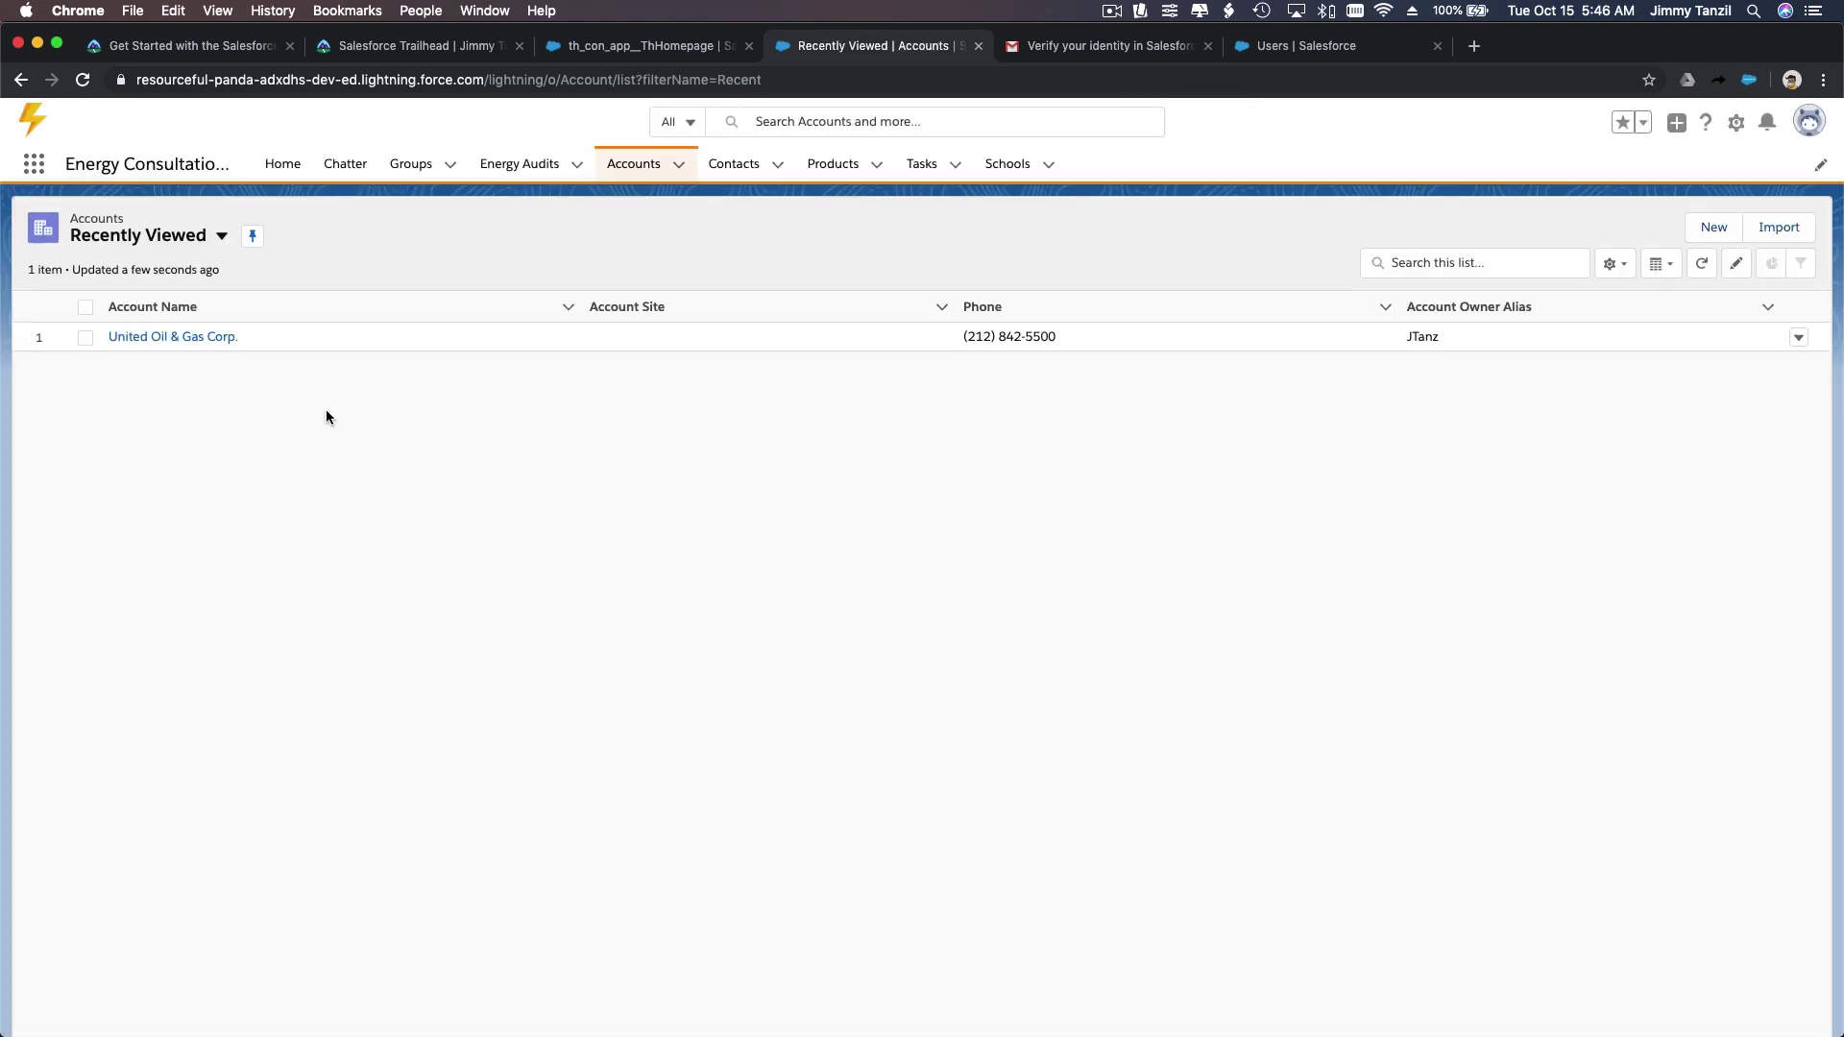
click(189, 338)
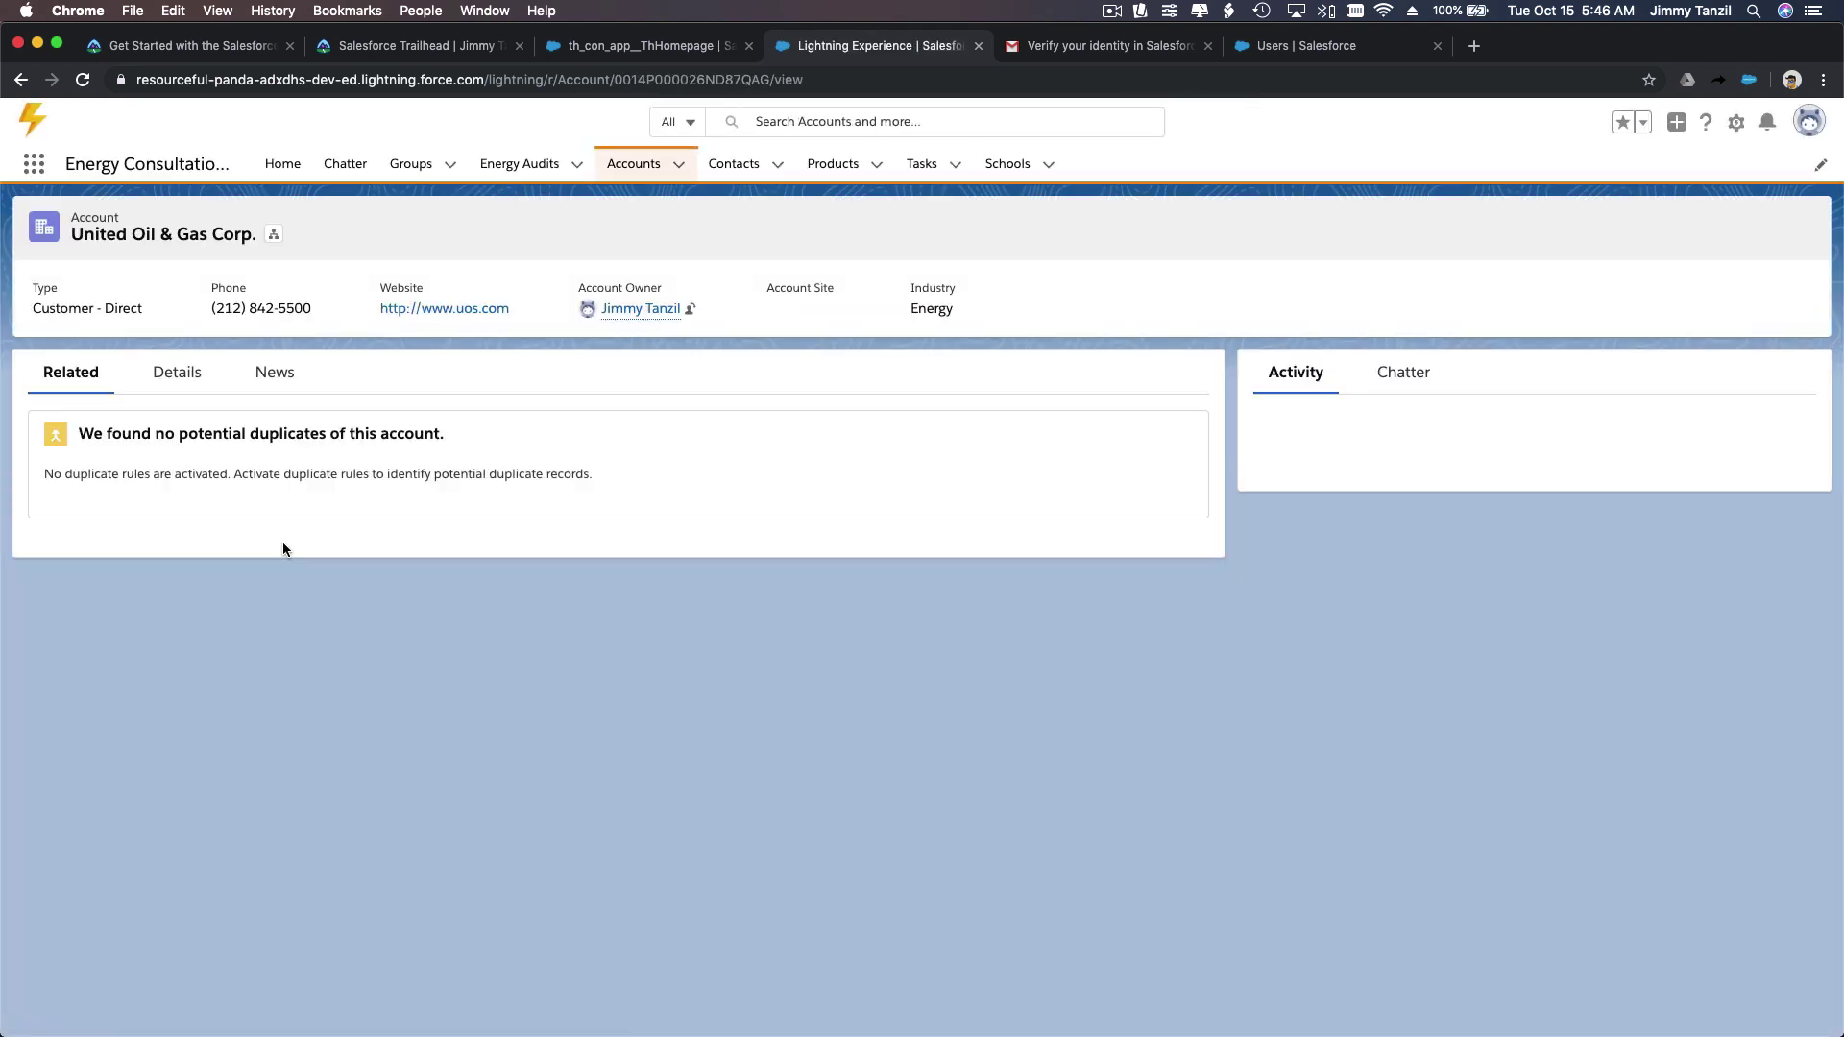
- Review the account's Details tab fields, then return to the Trailhead unit article
scroll(413, 503, down, 5)
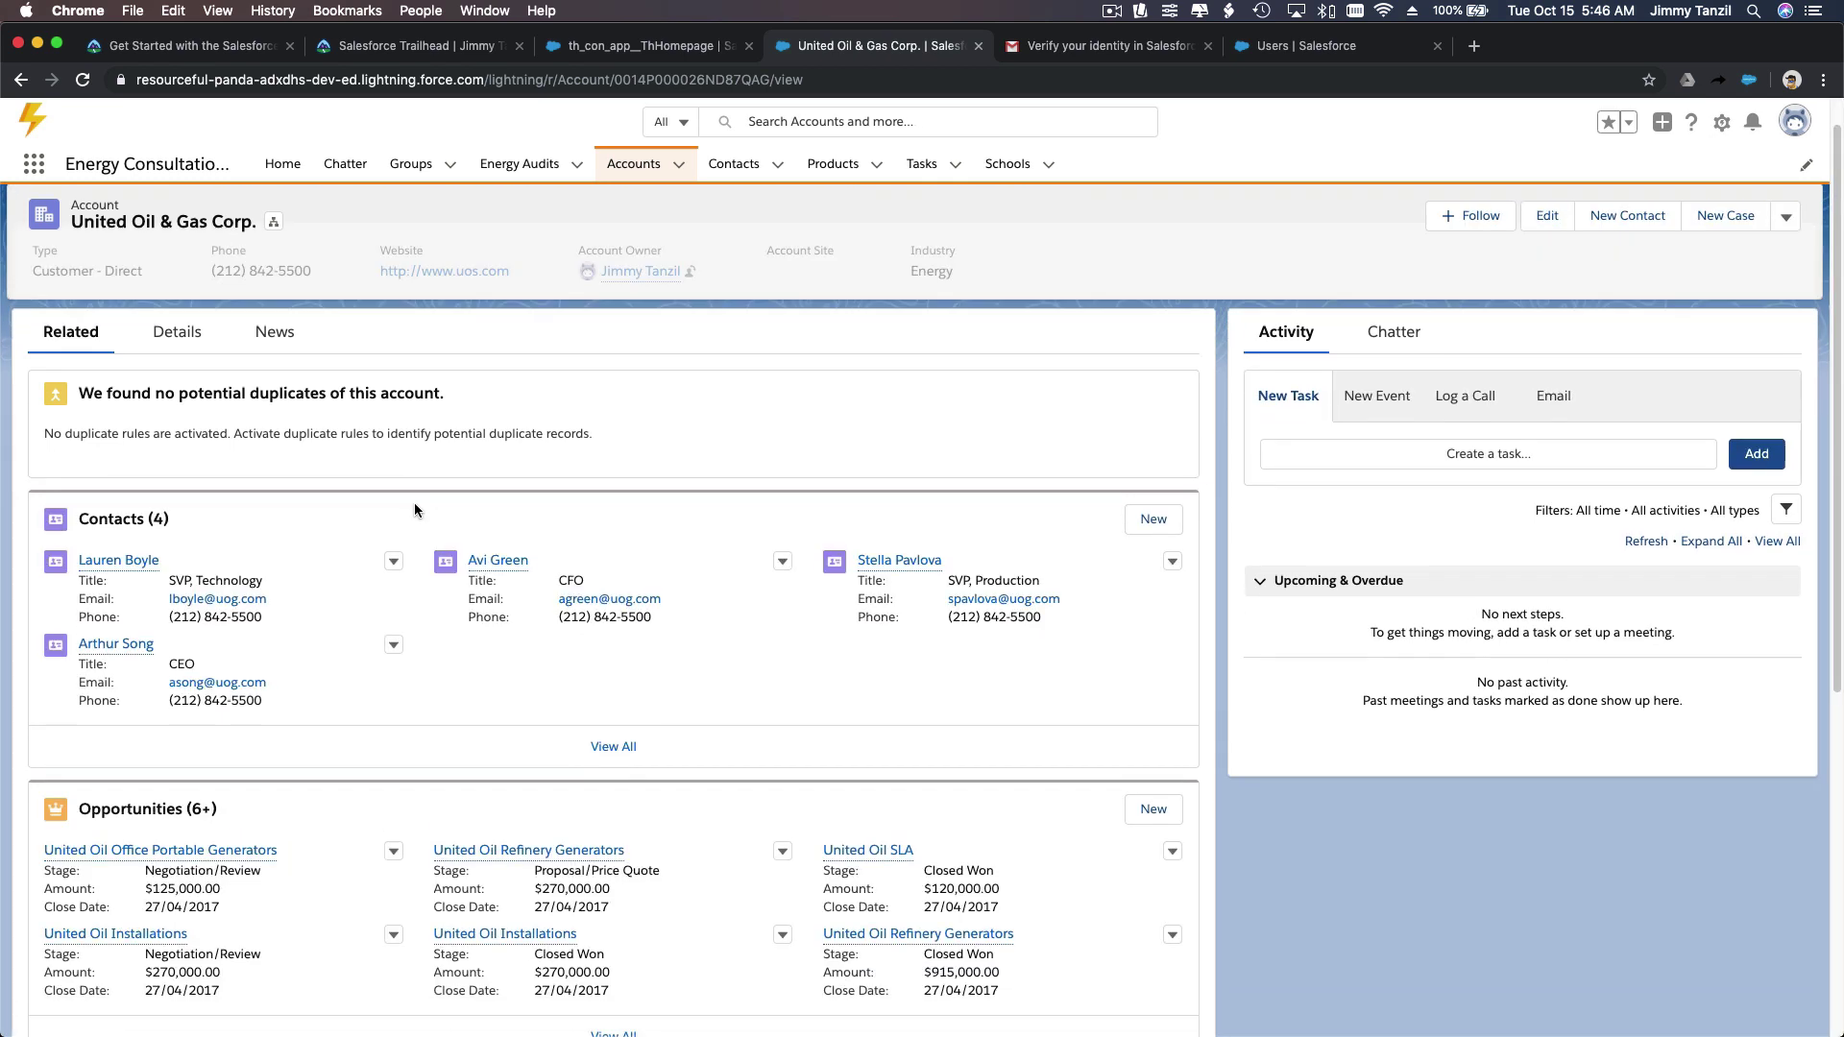
scroll(499, 557, down, 4)
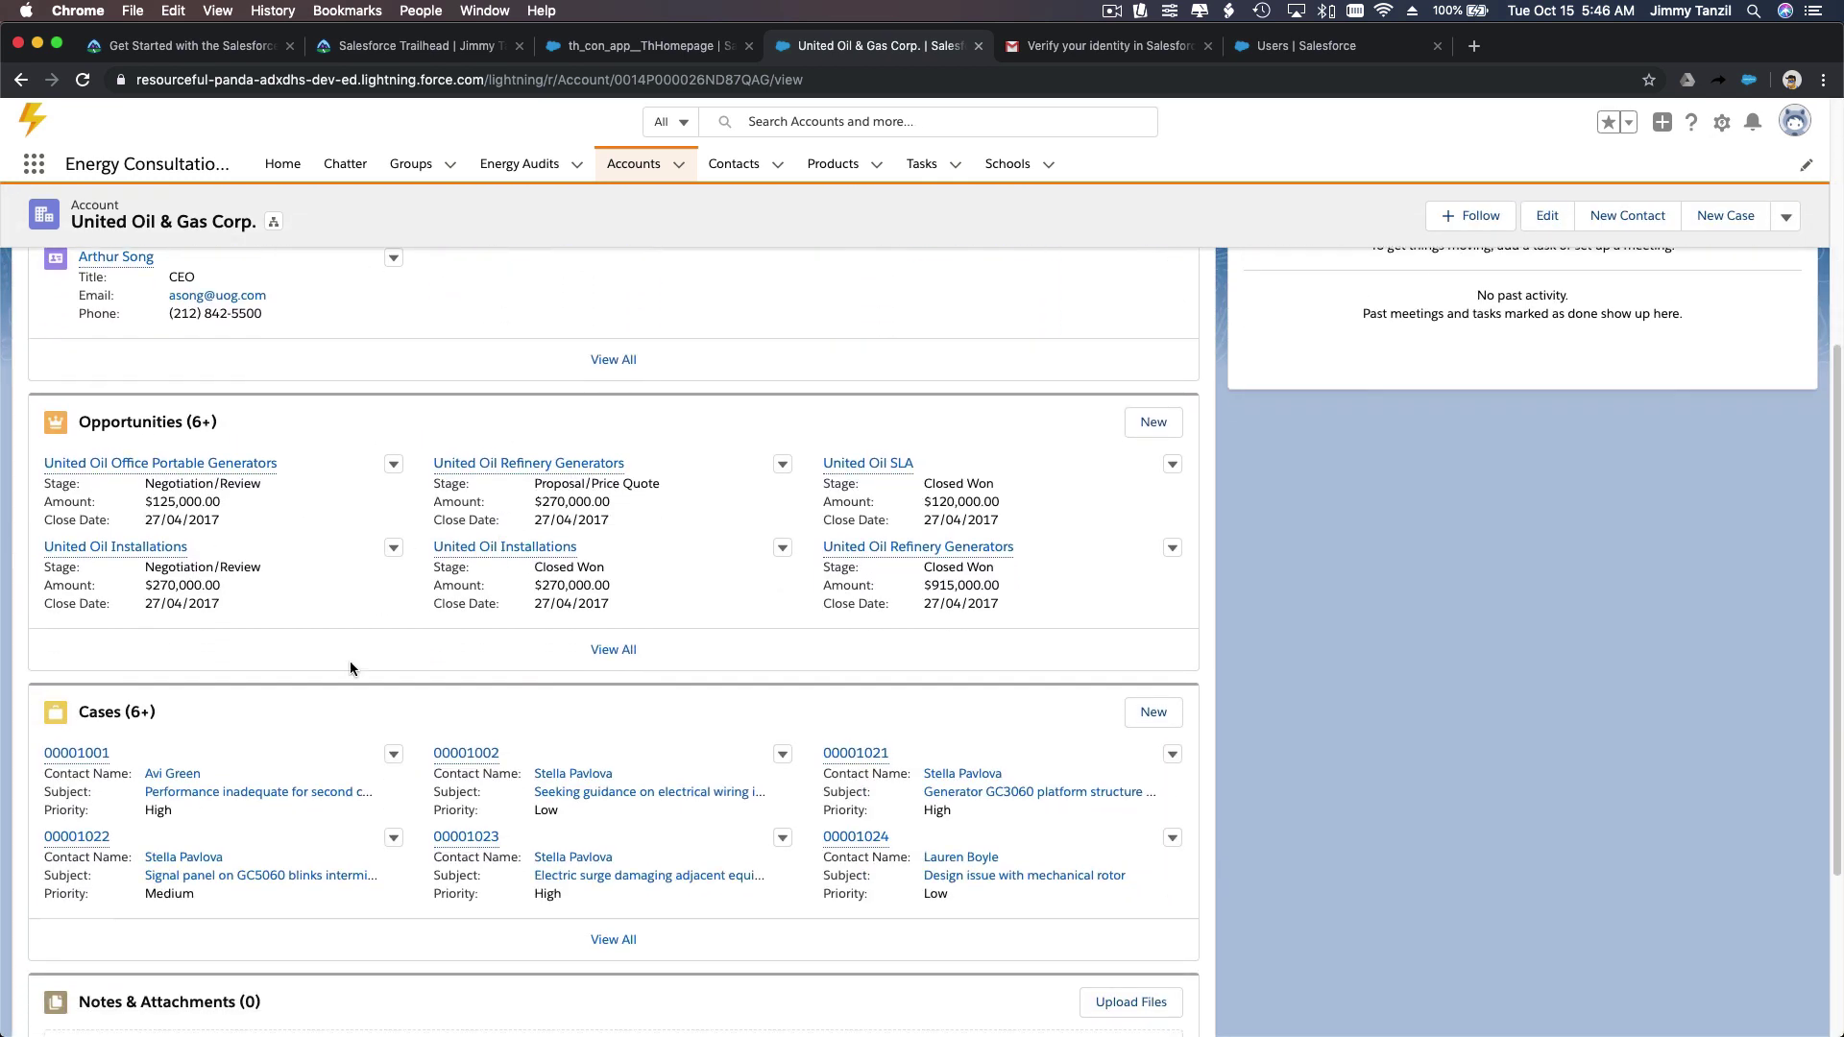
scroll(349, 658, up, 10)
click(191, 384)
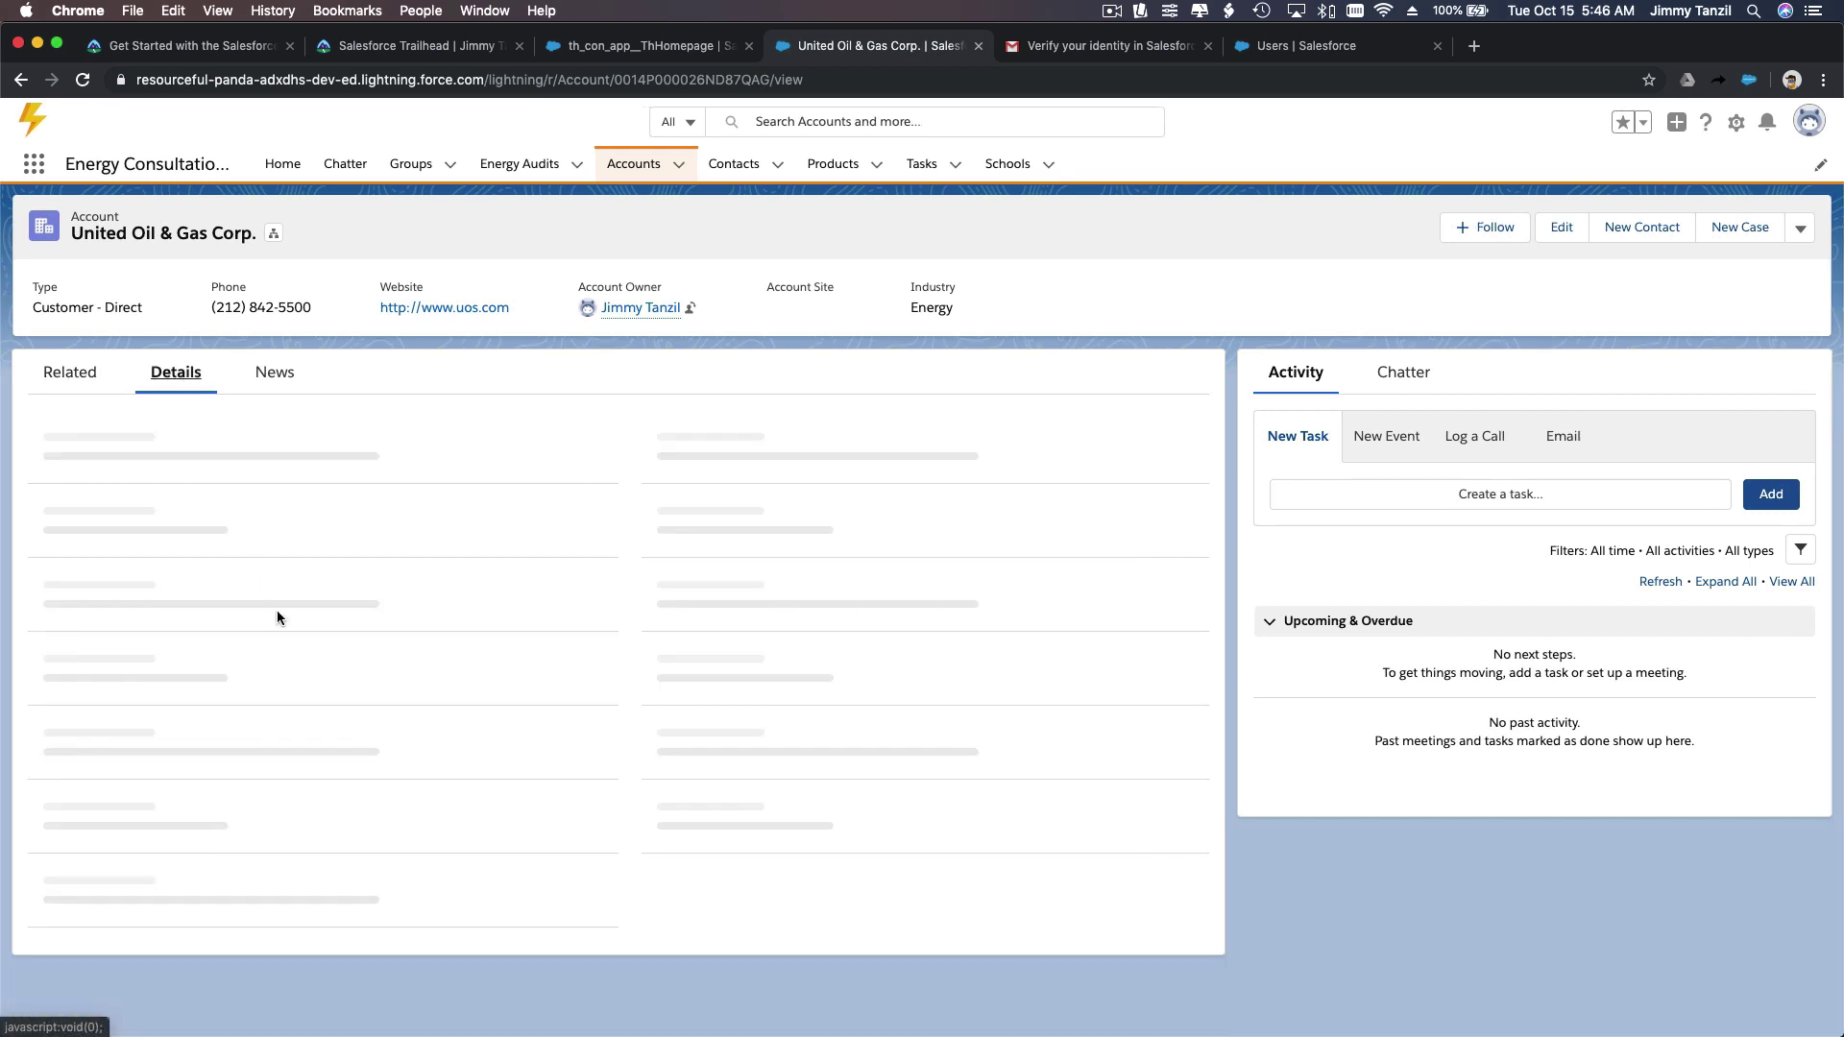
scroll(279, 622, down, 1)
scroll(279, 620, down, 2)
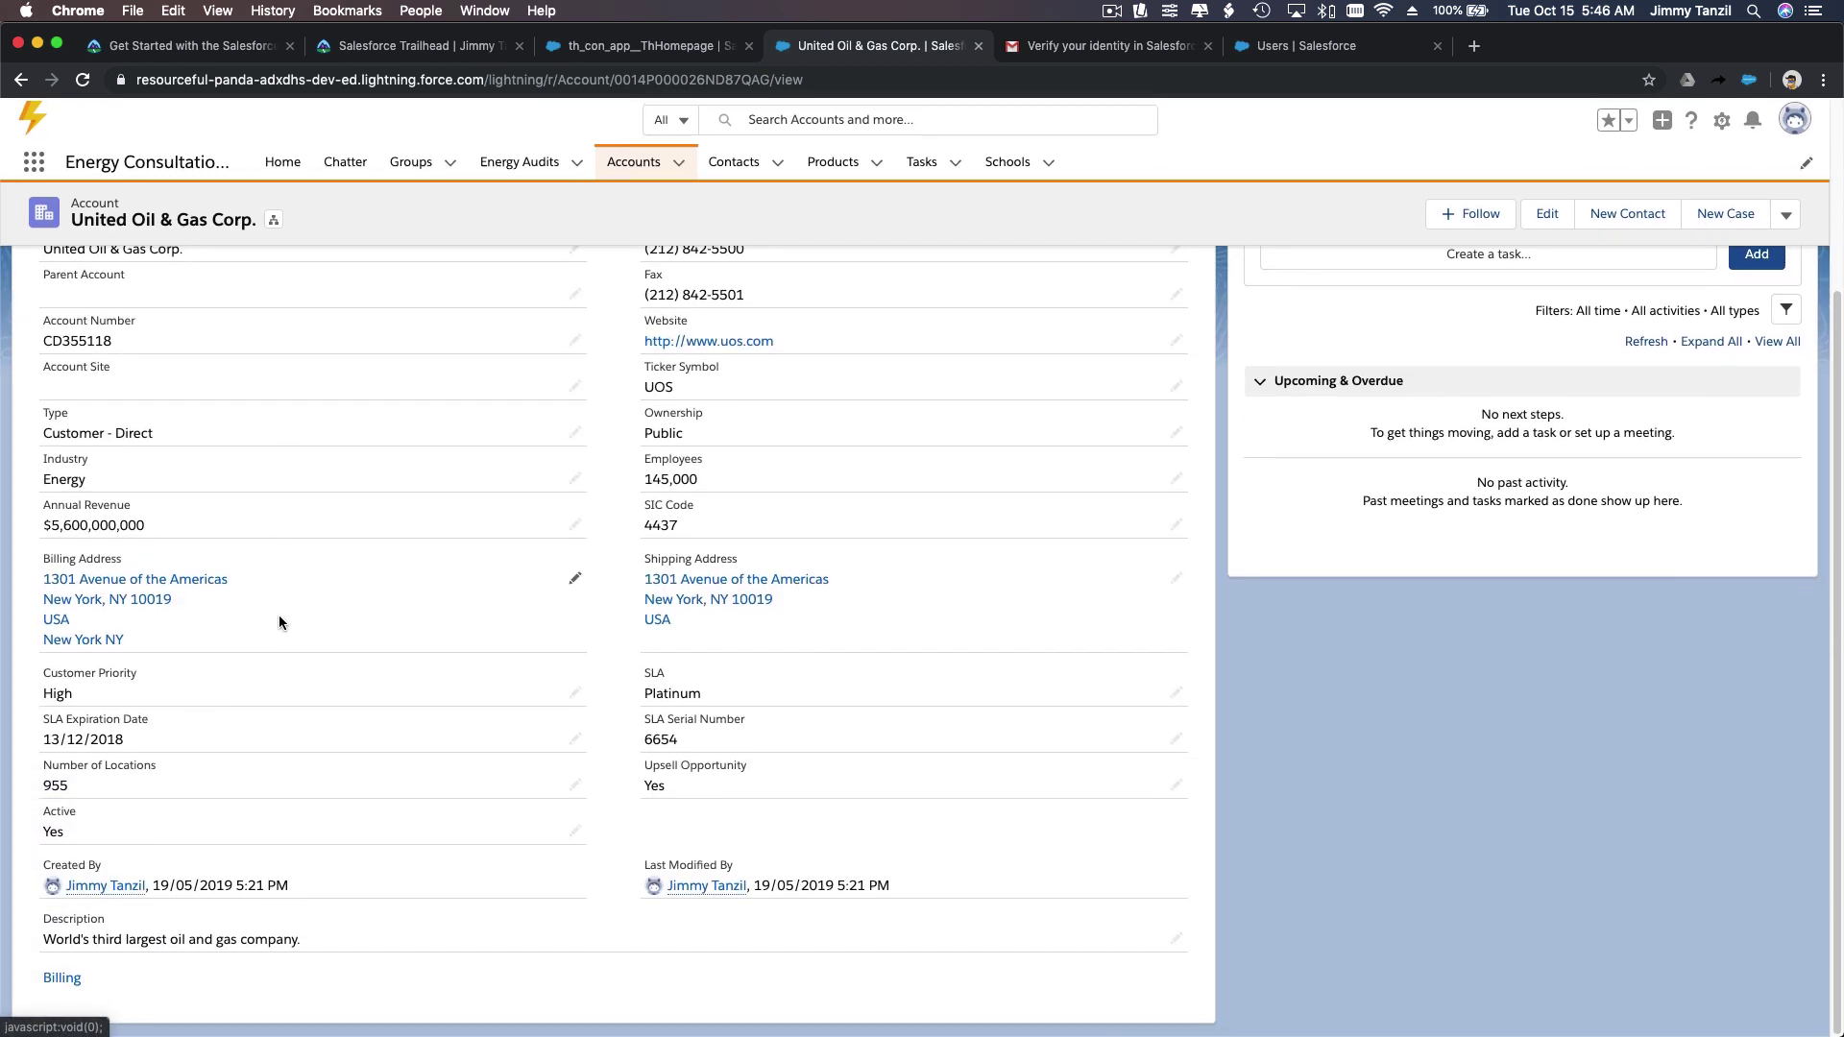
scroll(280, 588, up, 4)
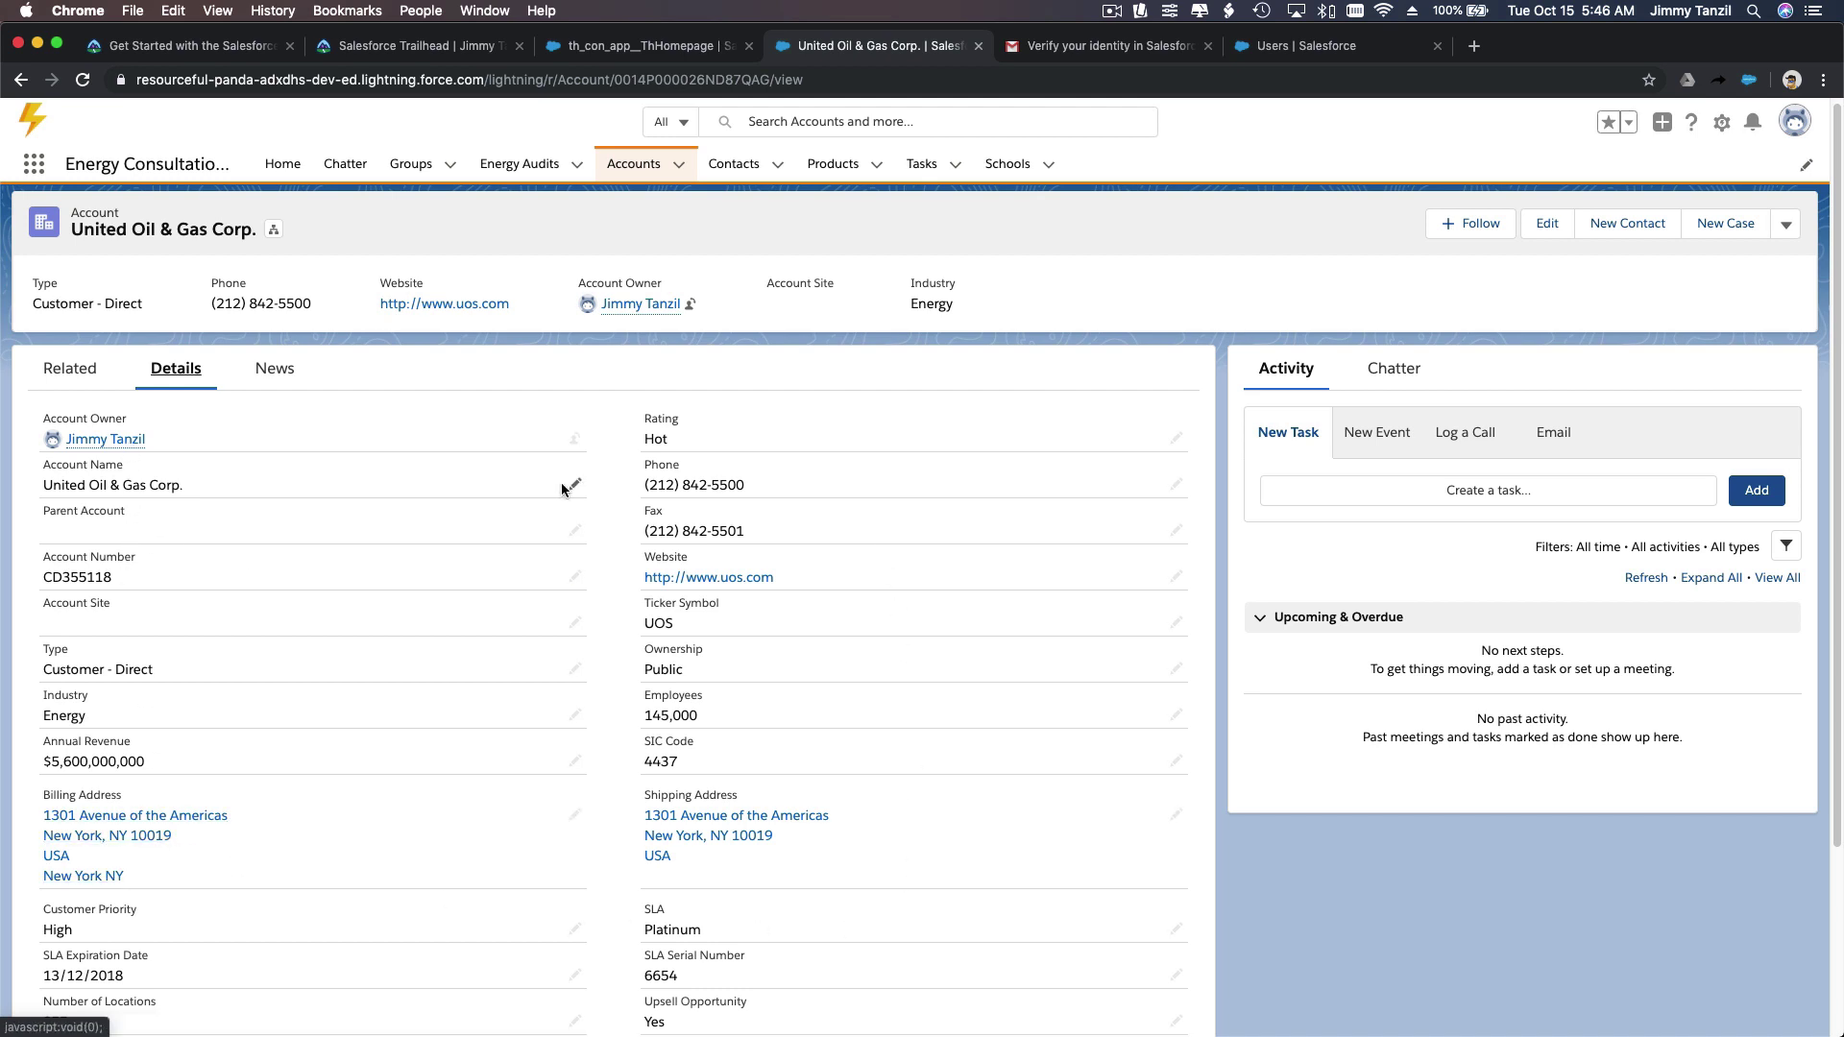
scroll(566, 485, down, 1)
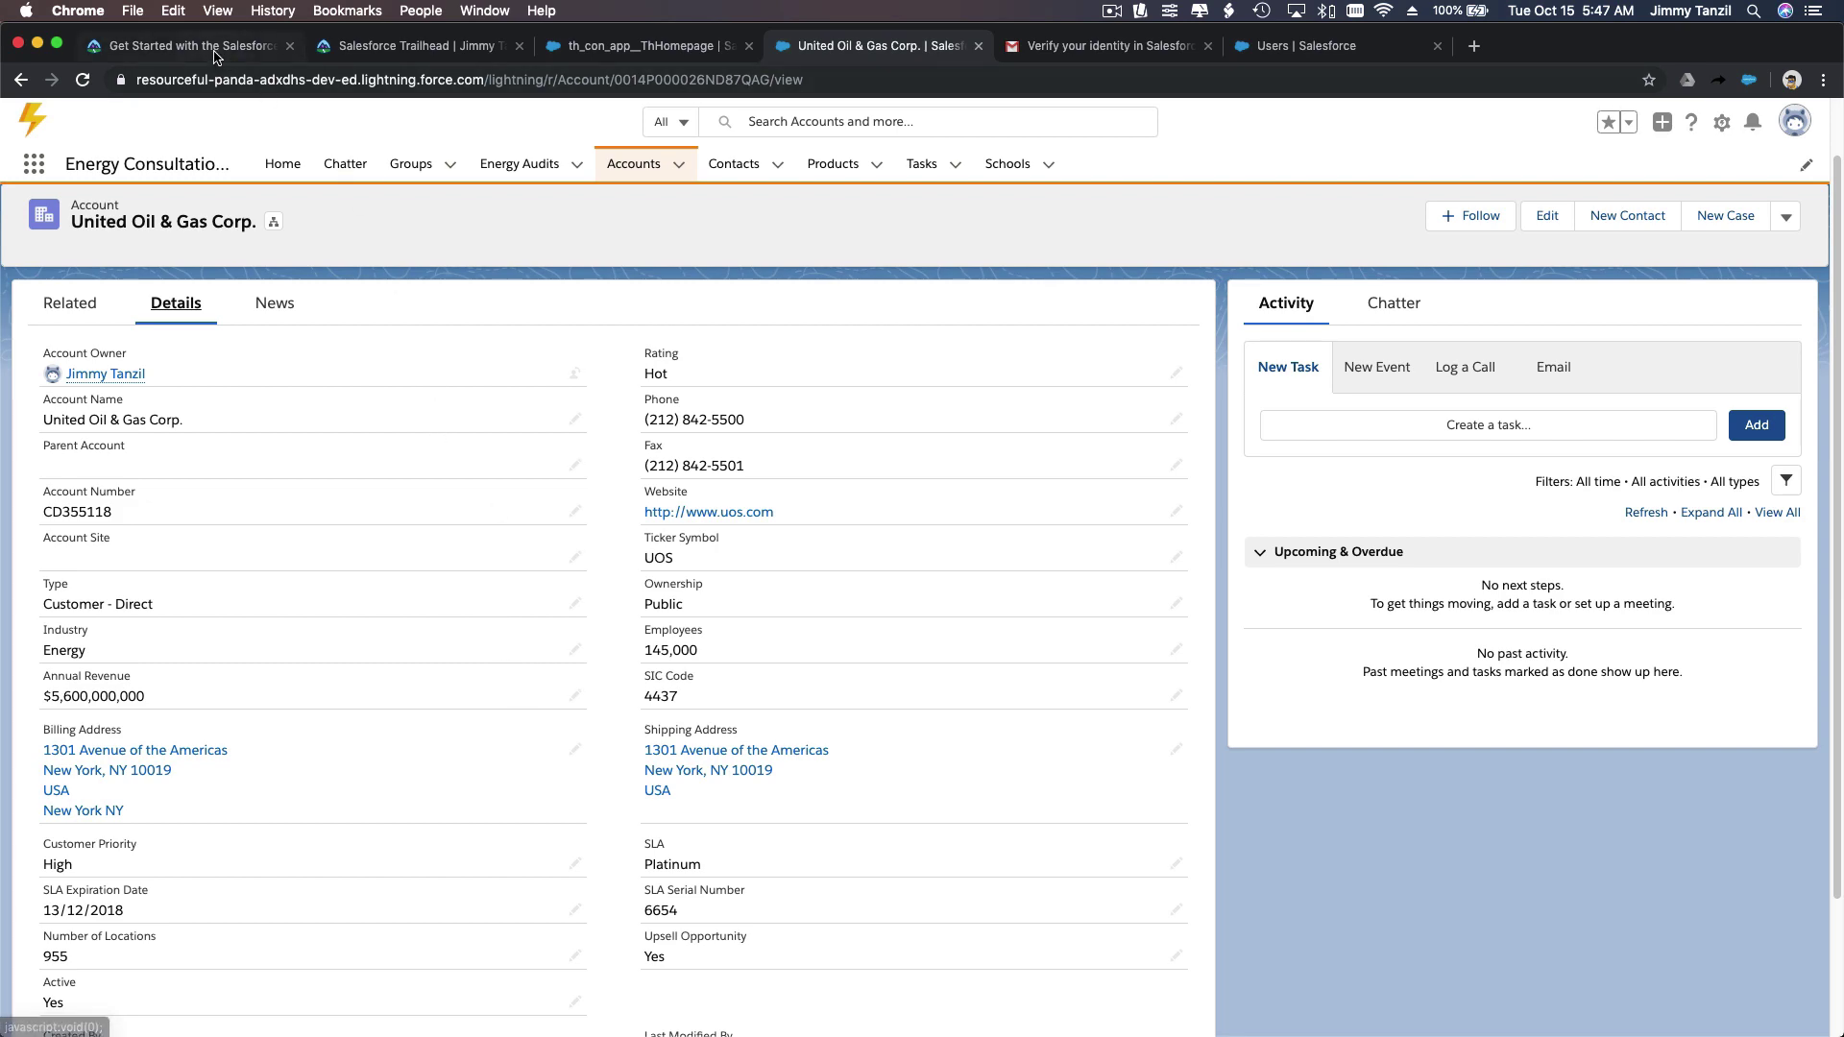
key(super+1)
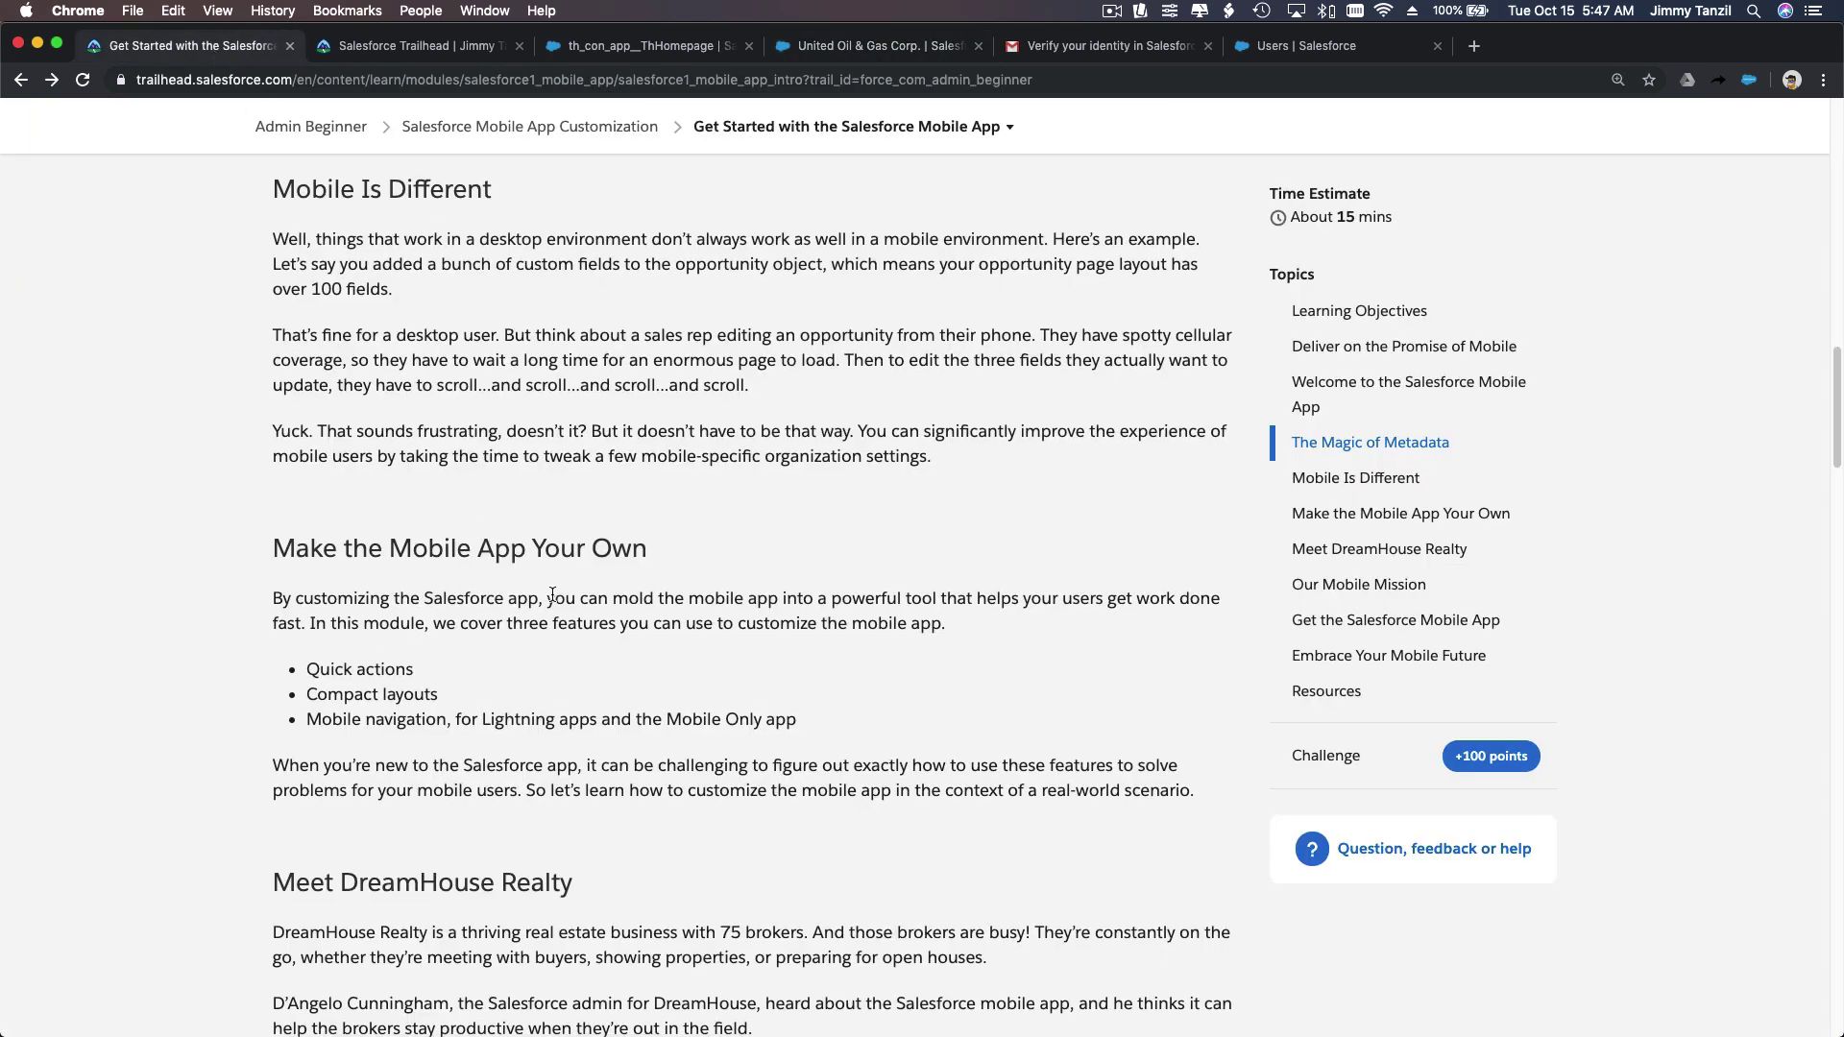
scroll(551, 601, down, 2)
scroll(551, 601, up, 2)
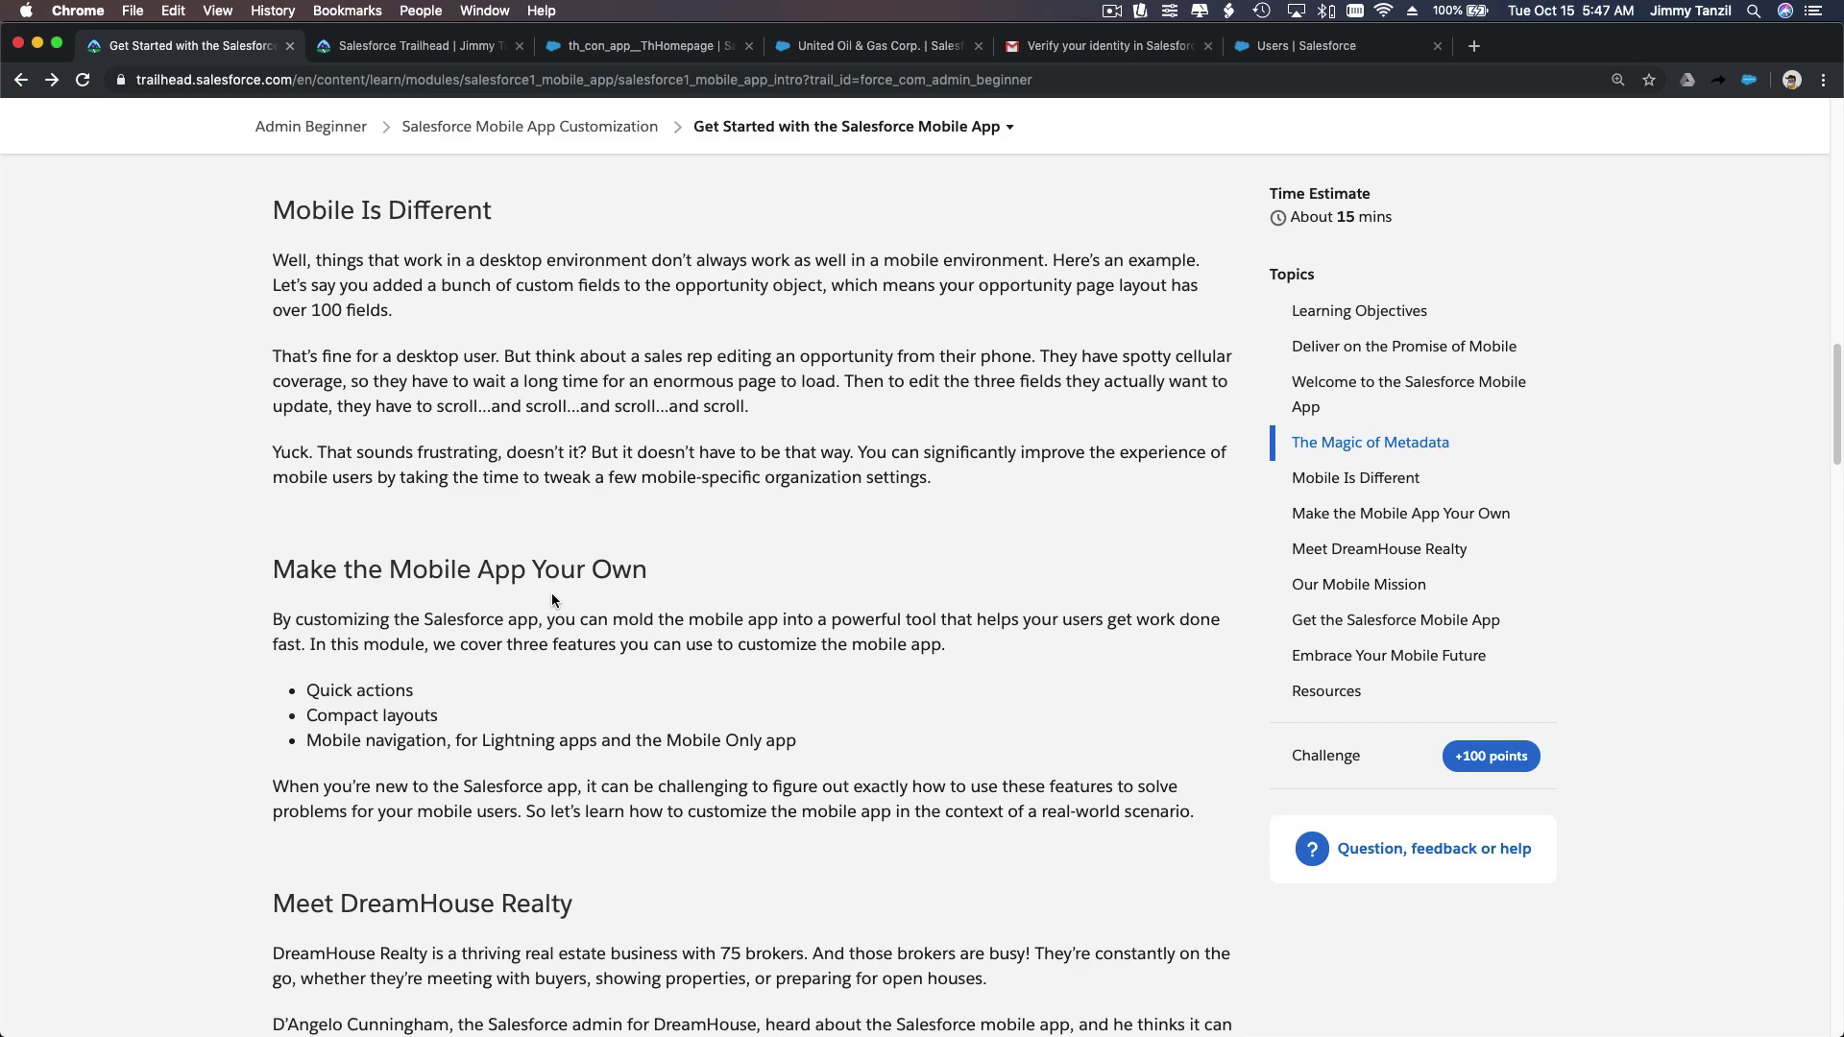
scroll(552, 596, down, 10)
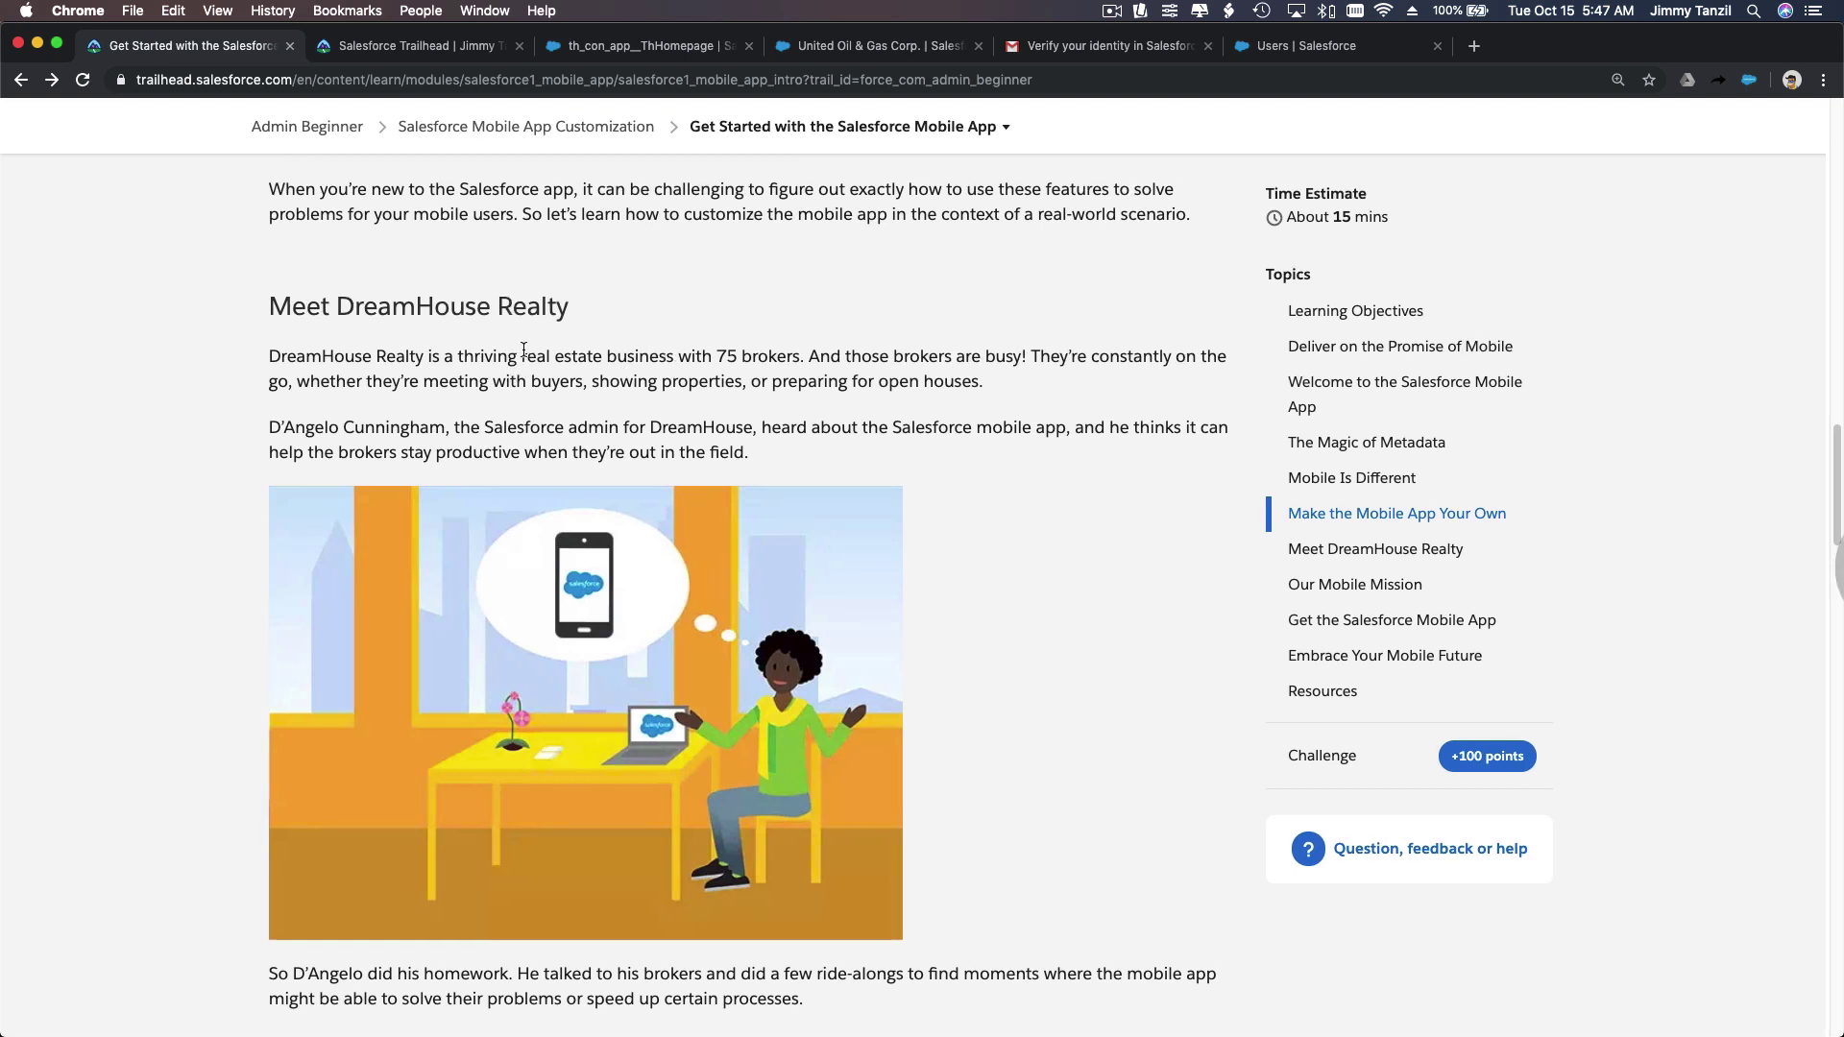
drag(525, 354, 601, 373)
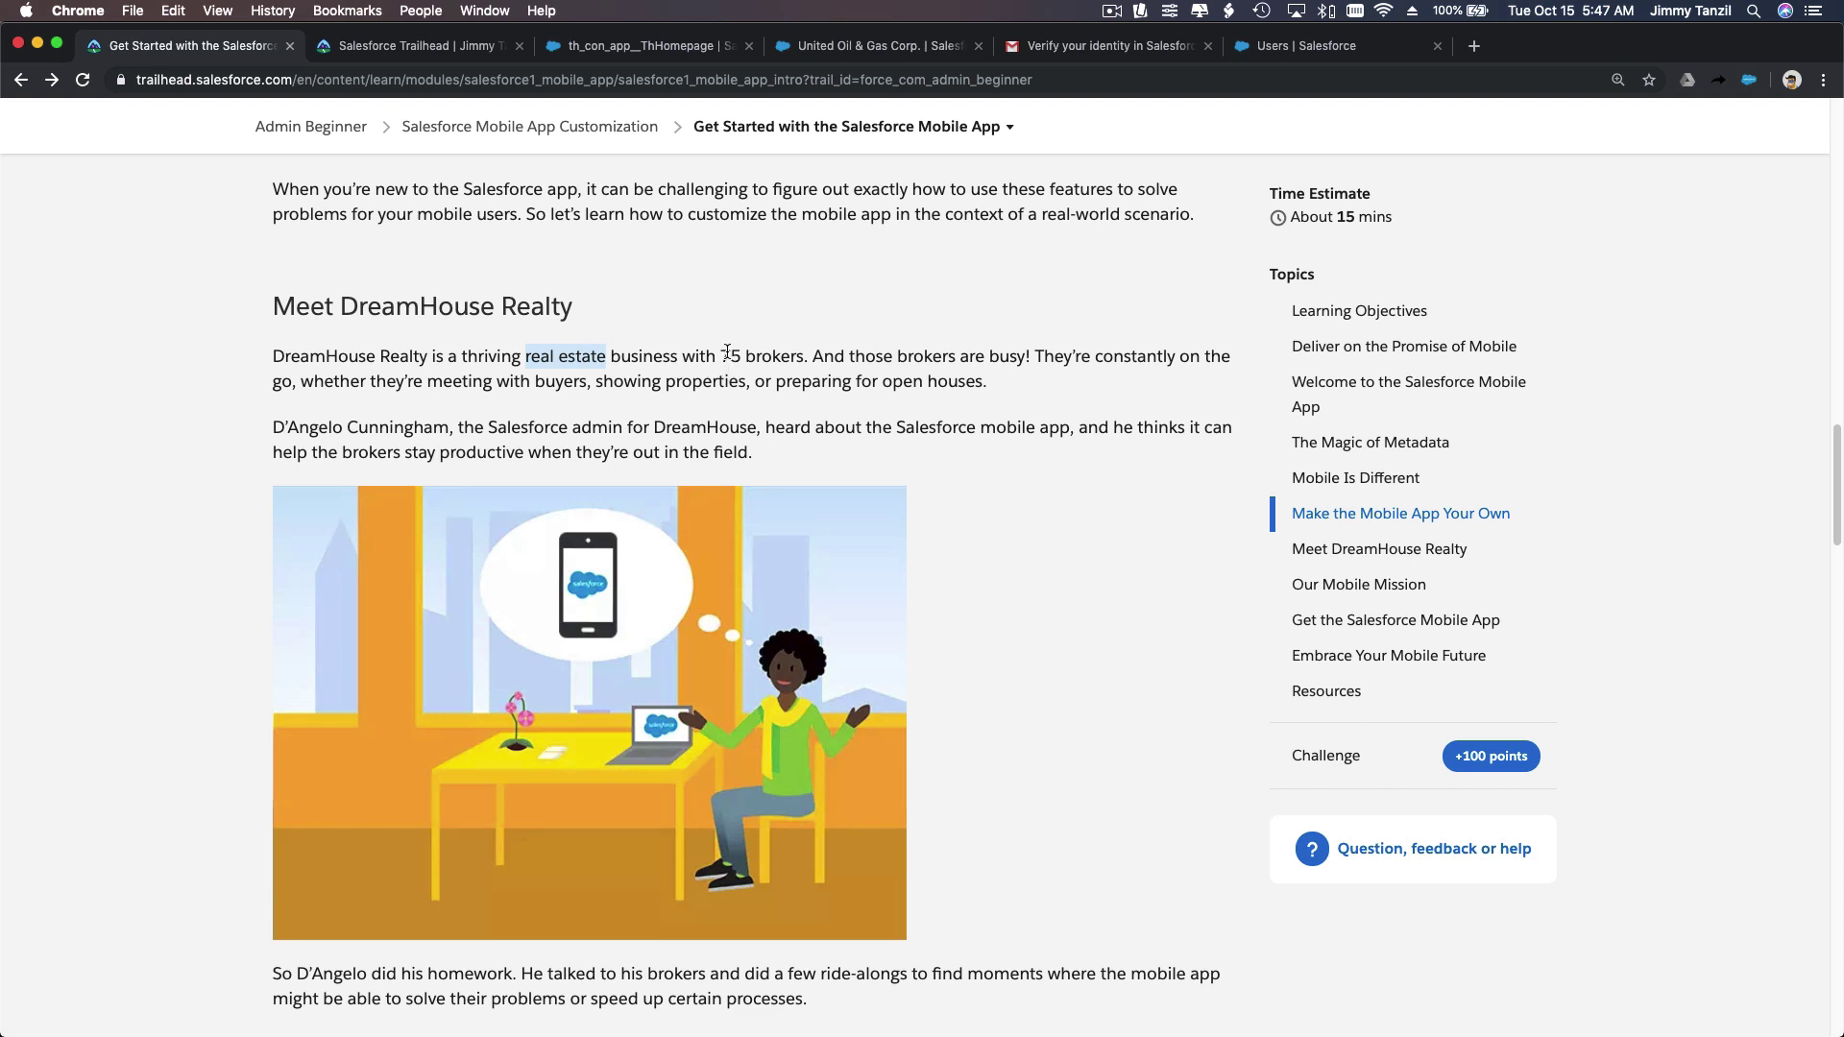
drag(722, 355, 803, 364)
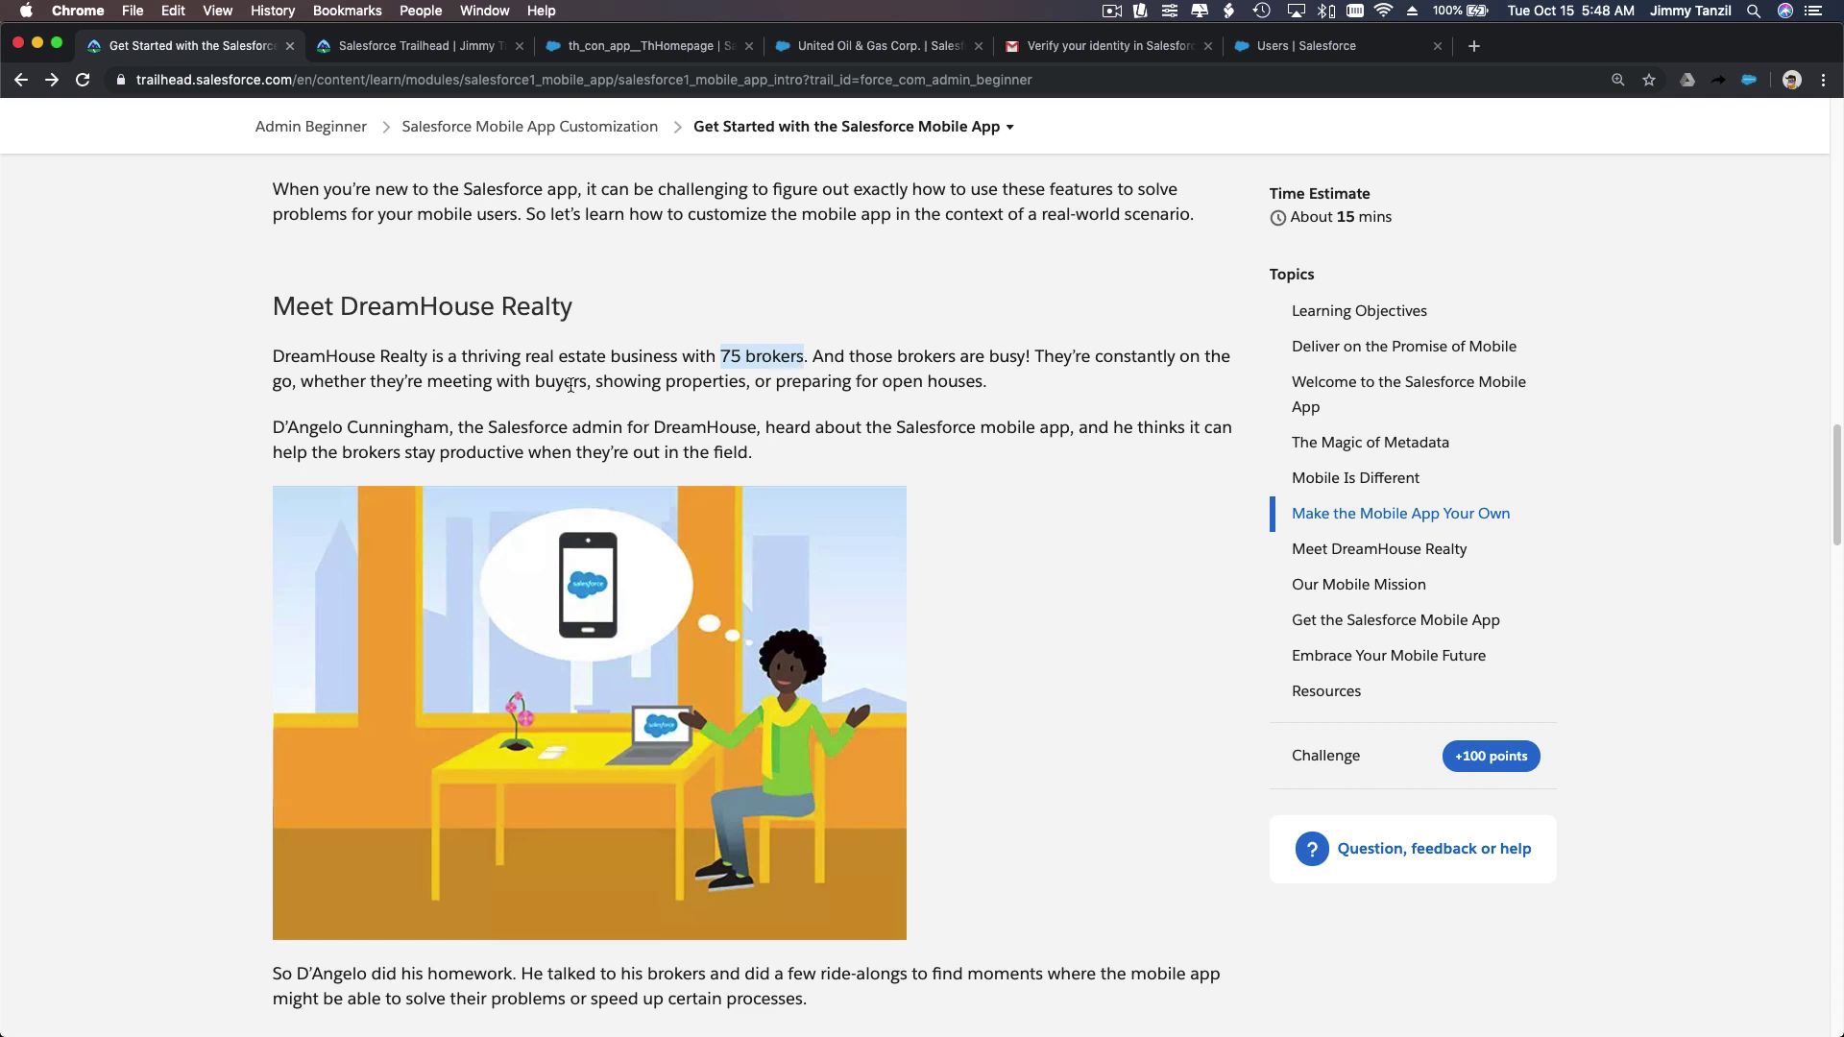
drag(603, 385, 727, 389)
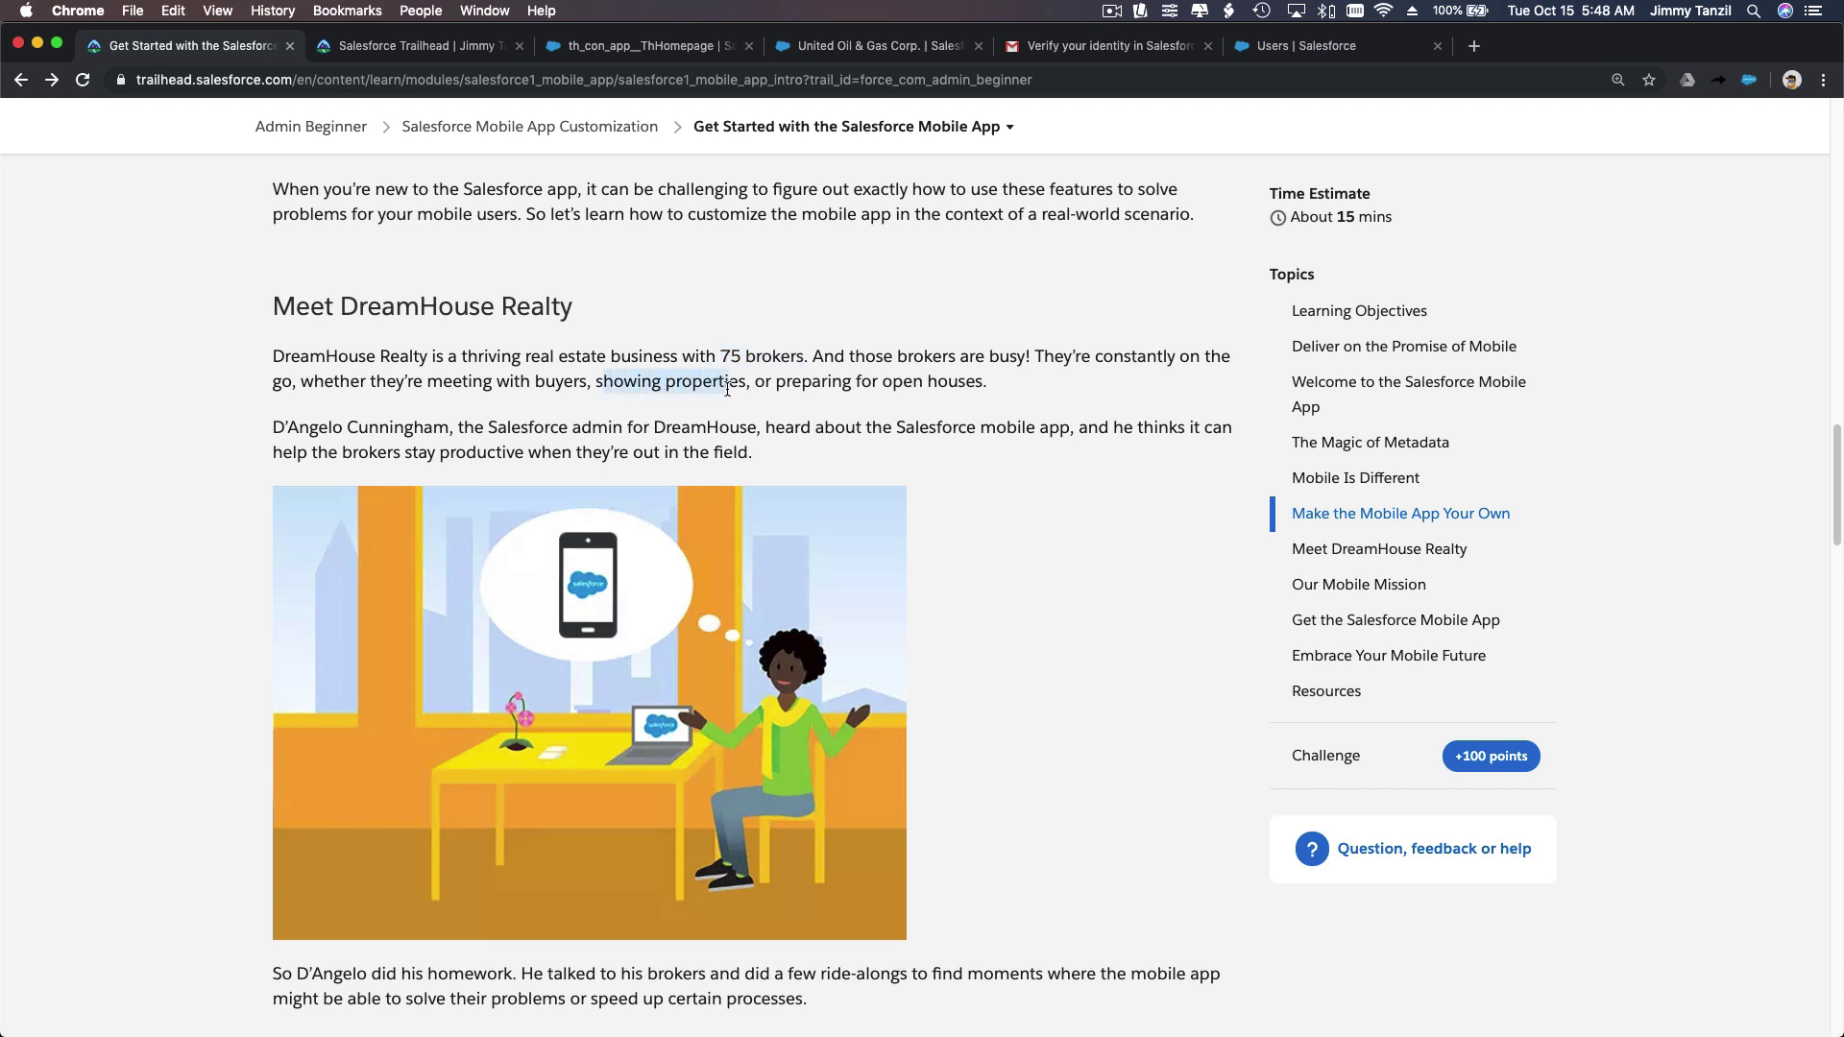
click(727, 389)
triple_click(727, 389)
click(727, 388)
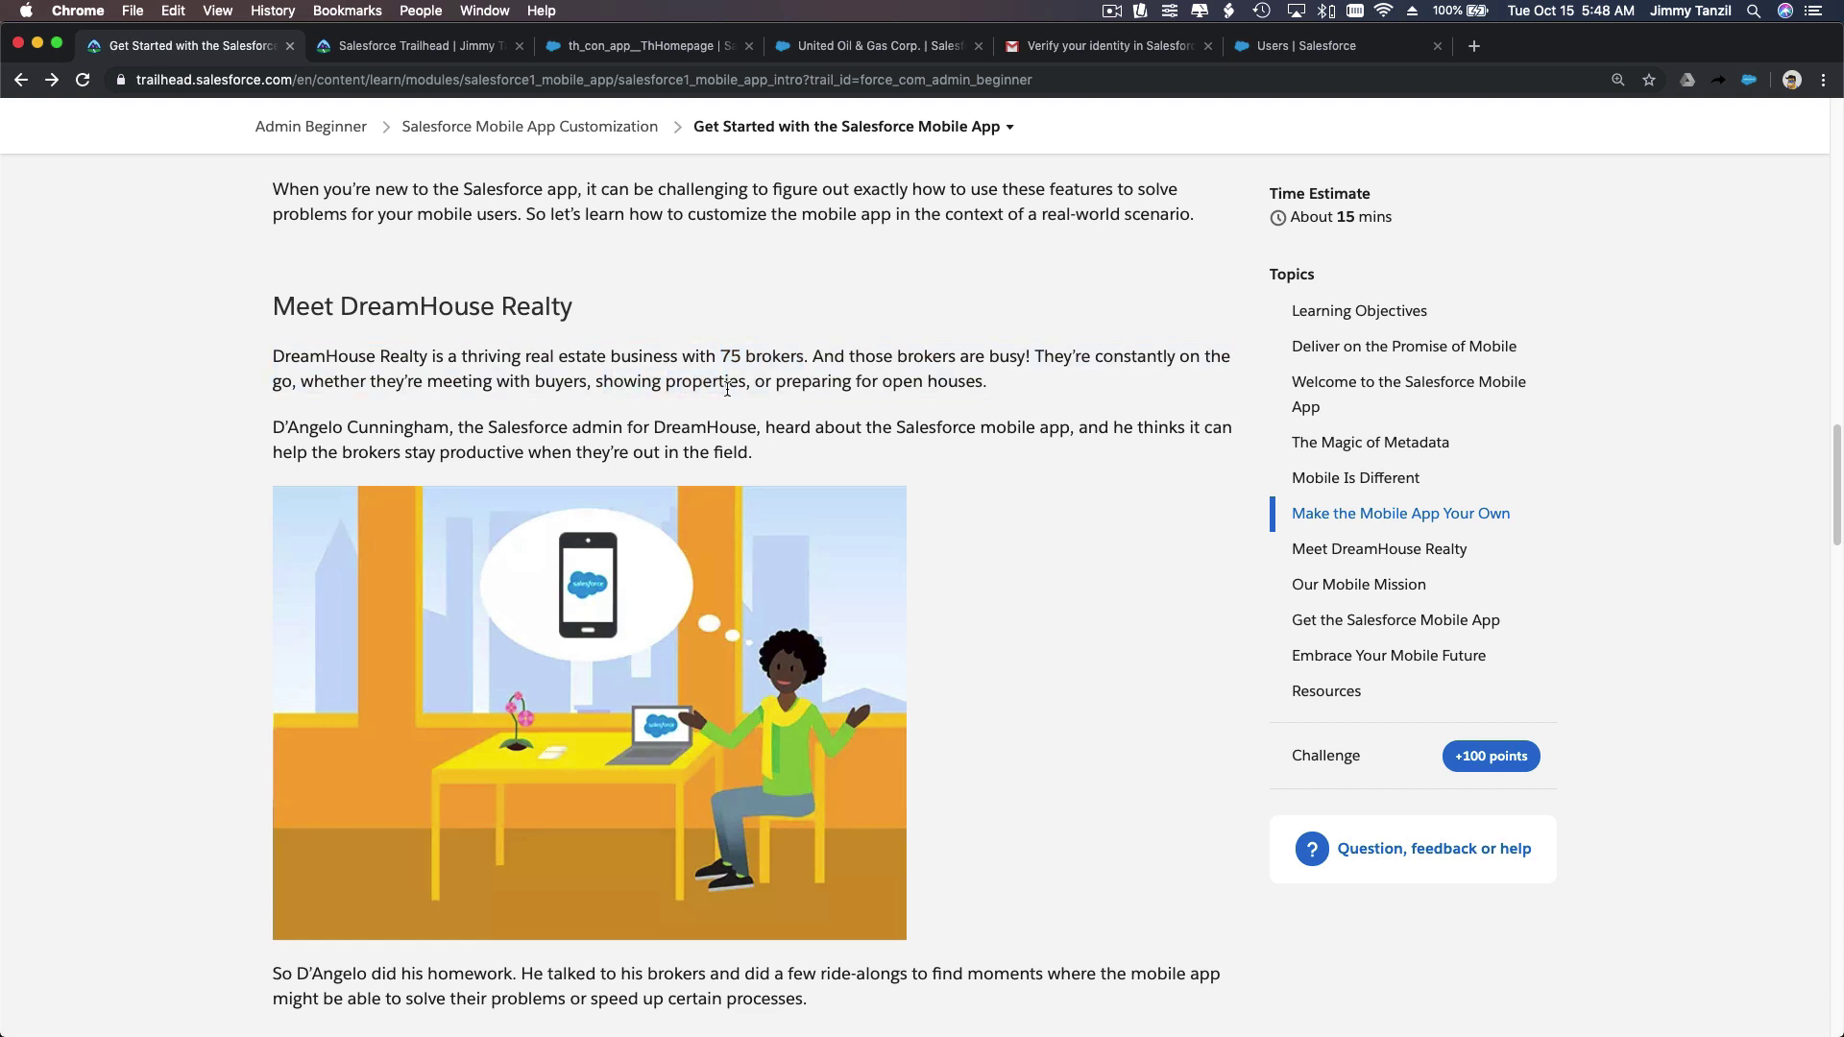
double_click(727, 388)
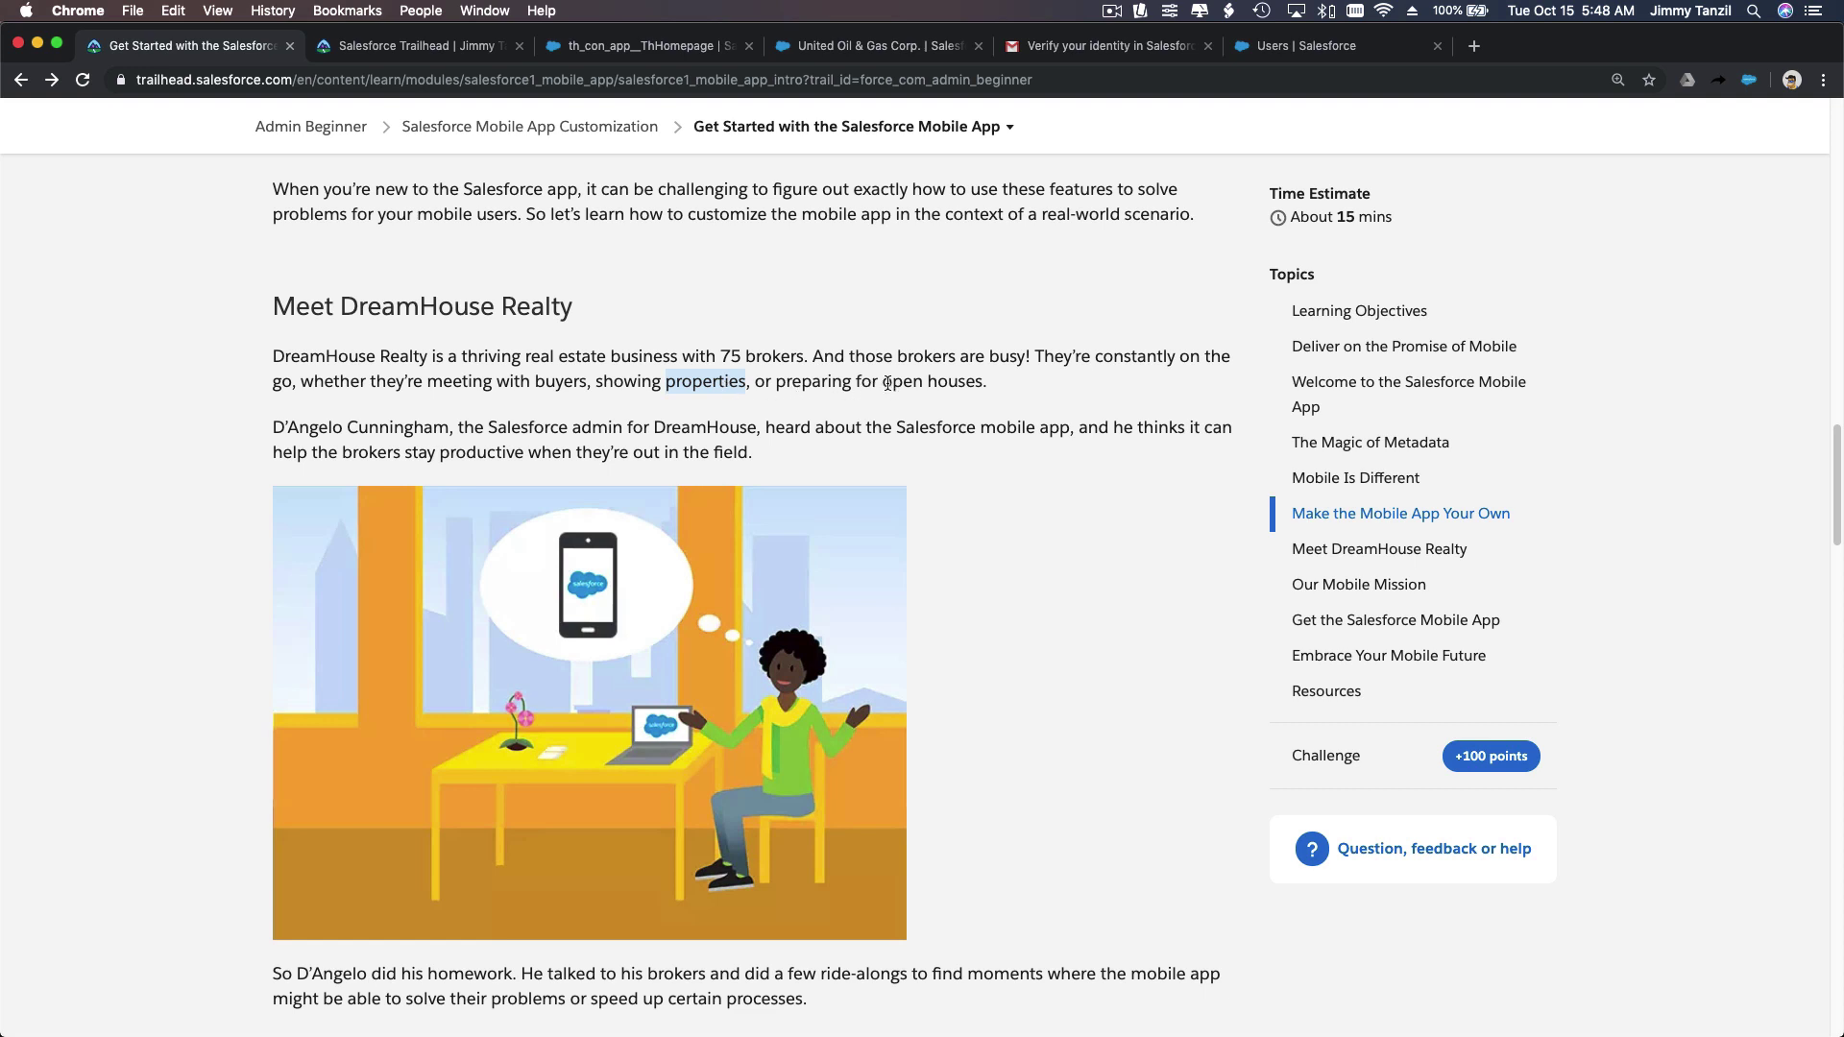
drag(882, 383, 979, 389)
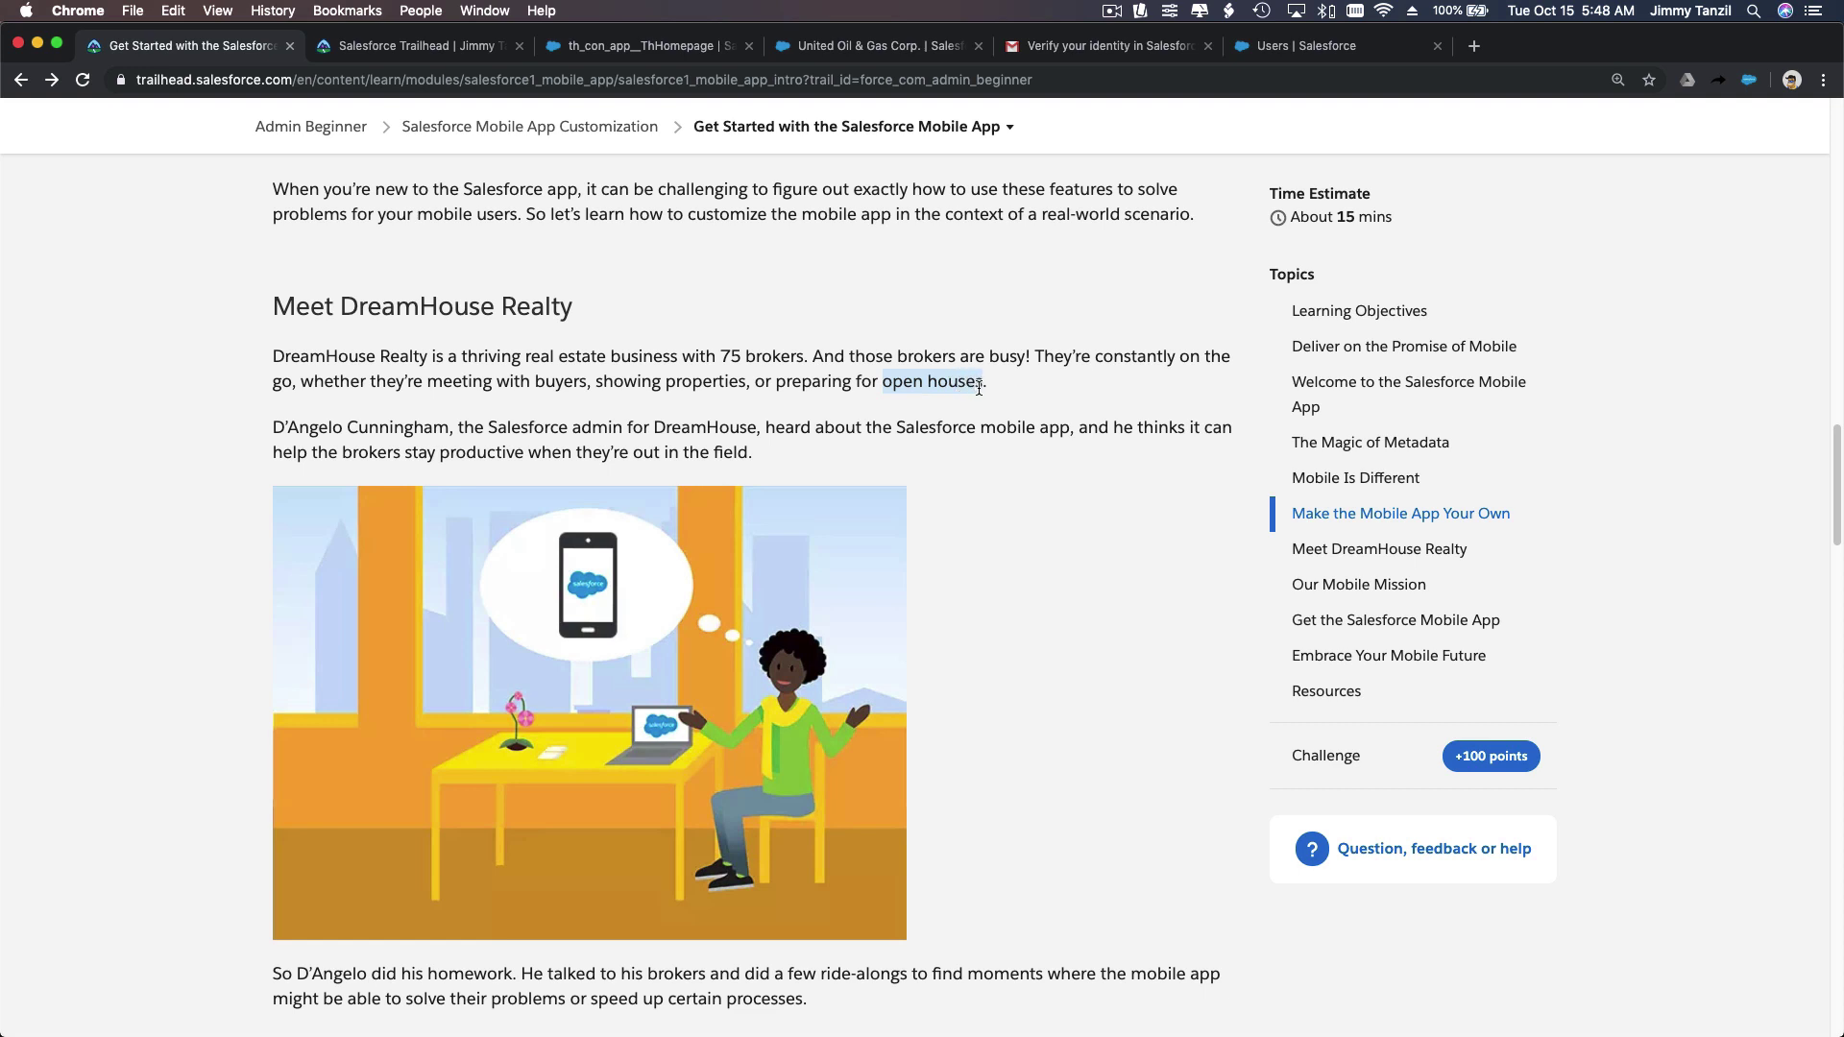
click(982, 423)
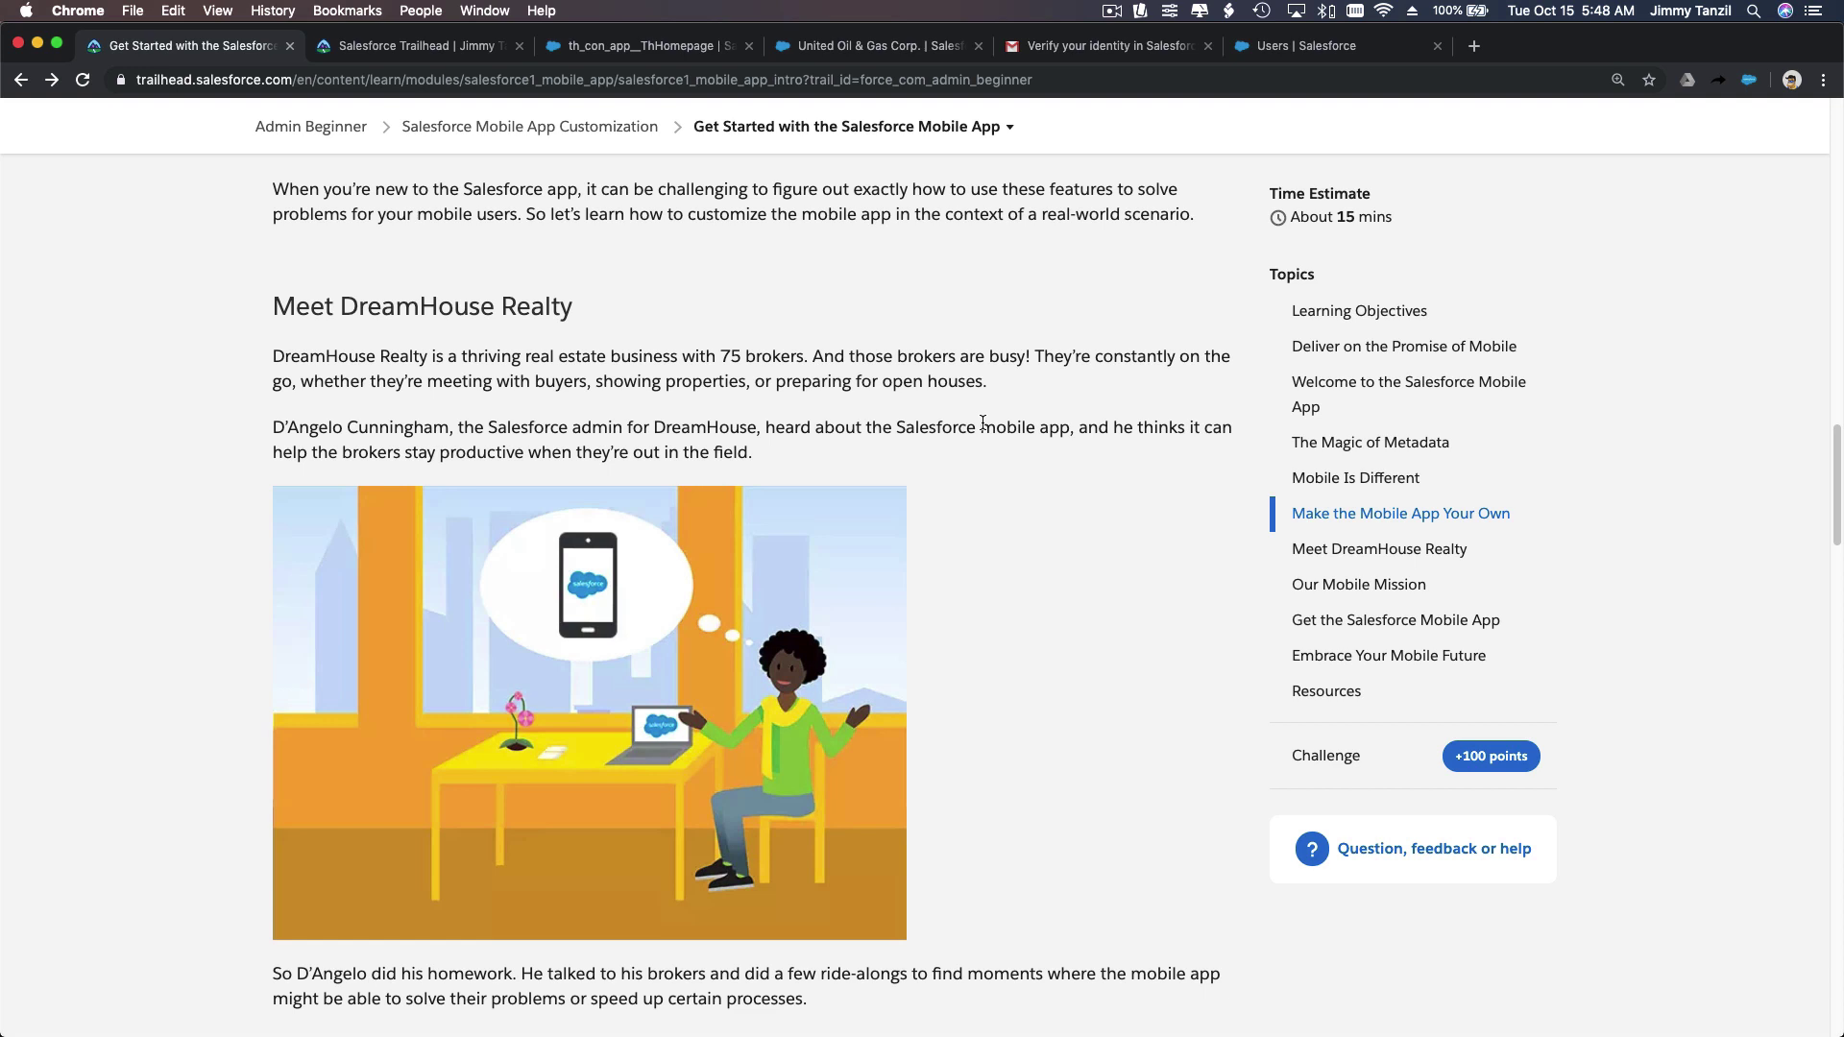
scroll(982, 422, down, 3)
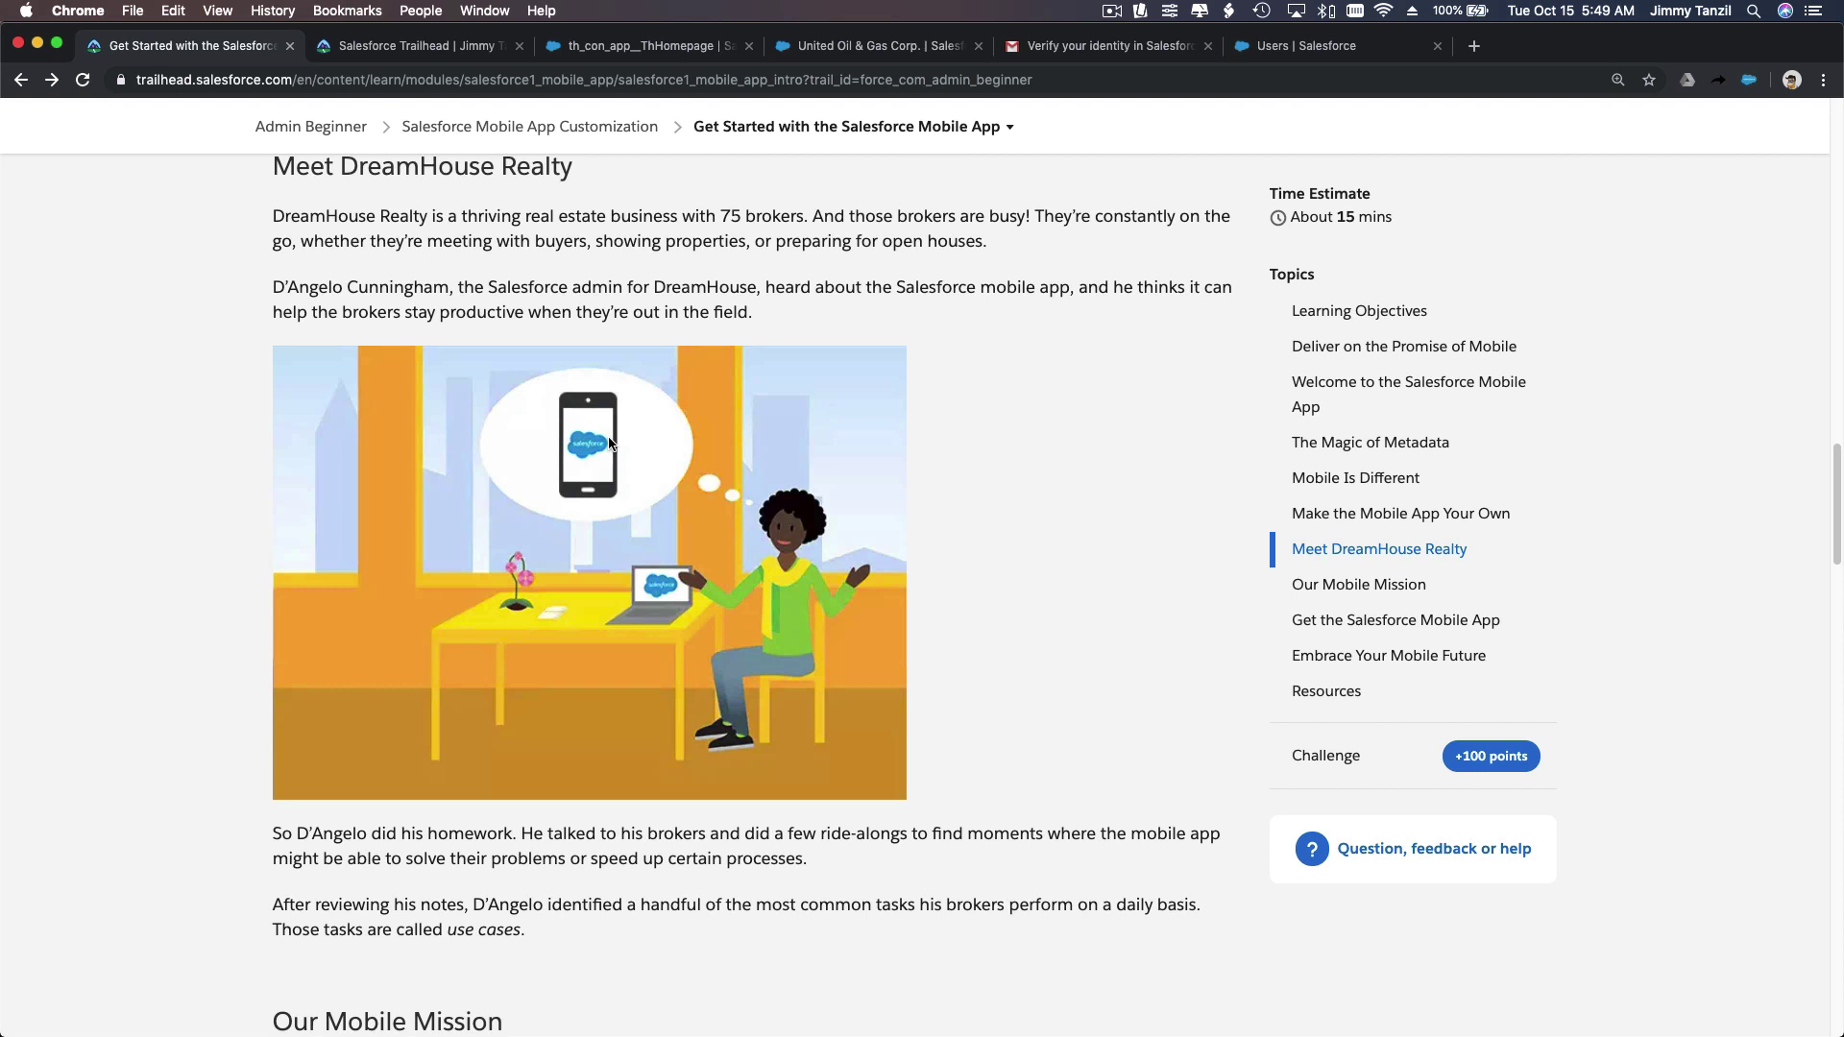
scroll(609, 443, down, 1)
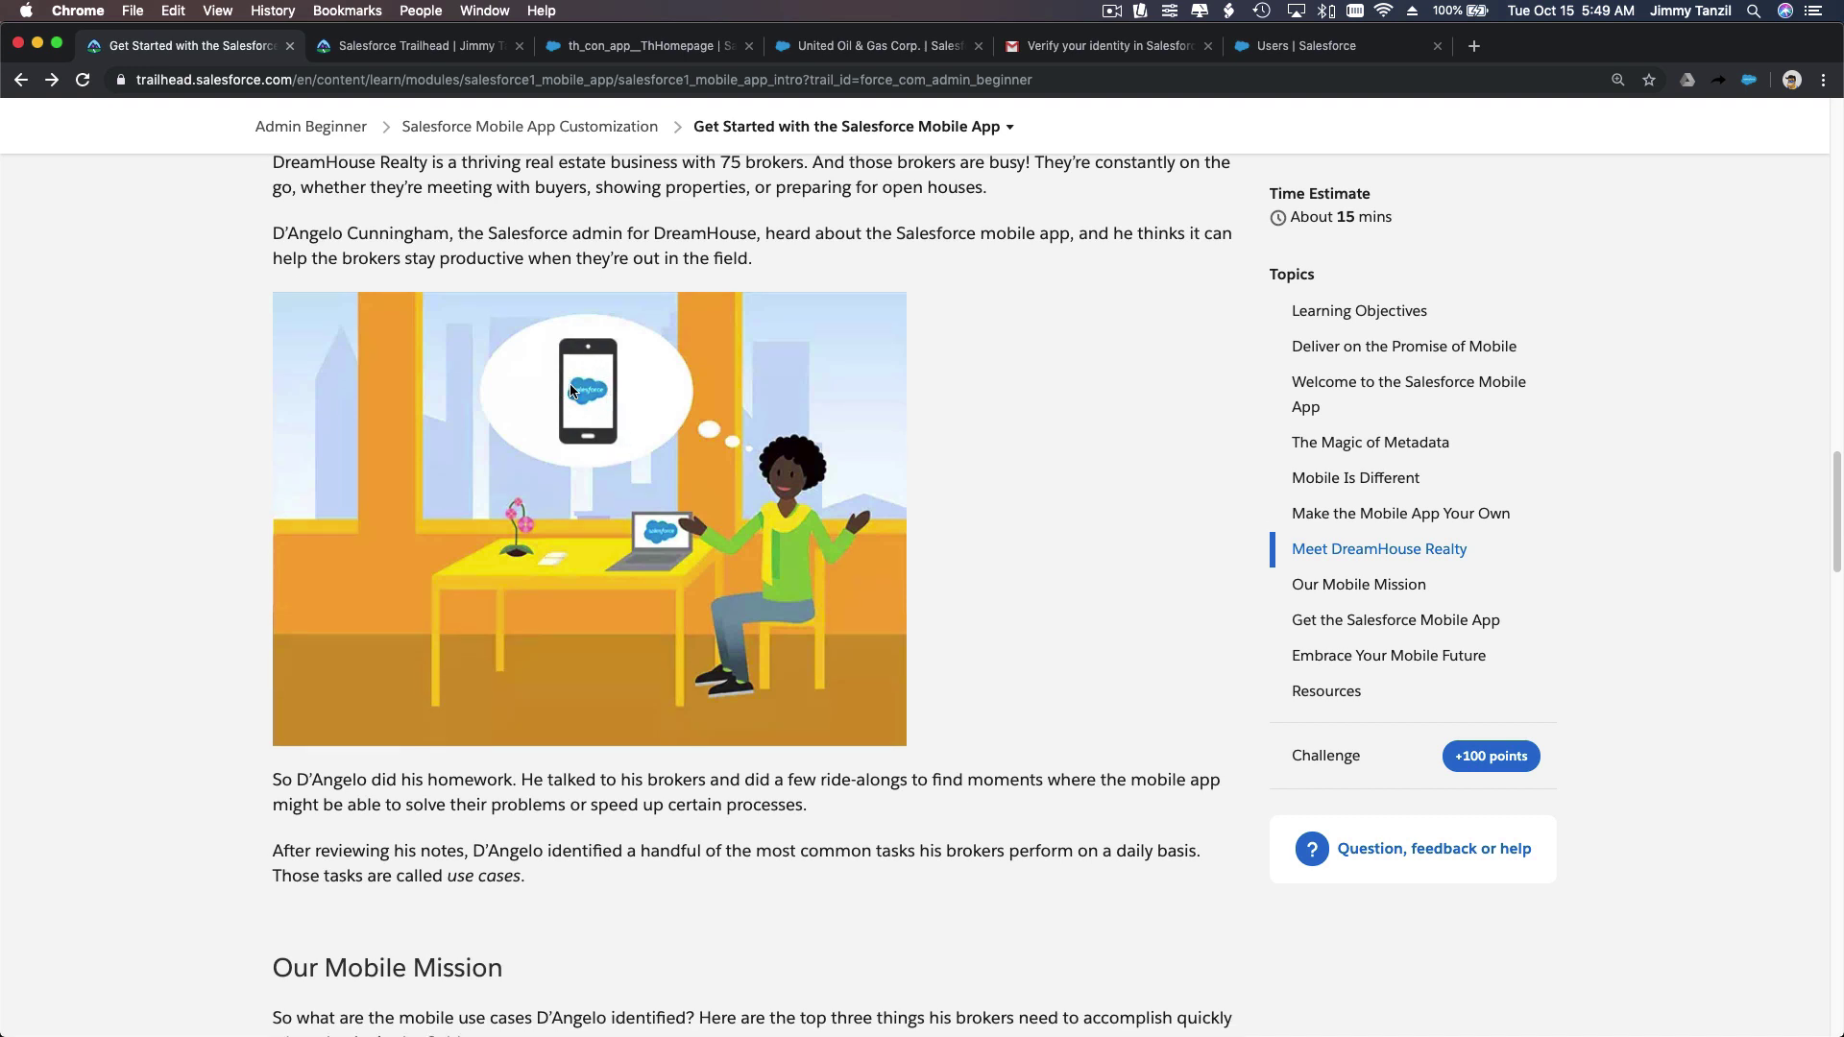
scroll(589, 376, down, 3)
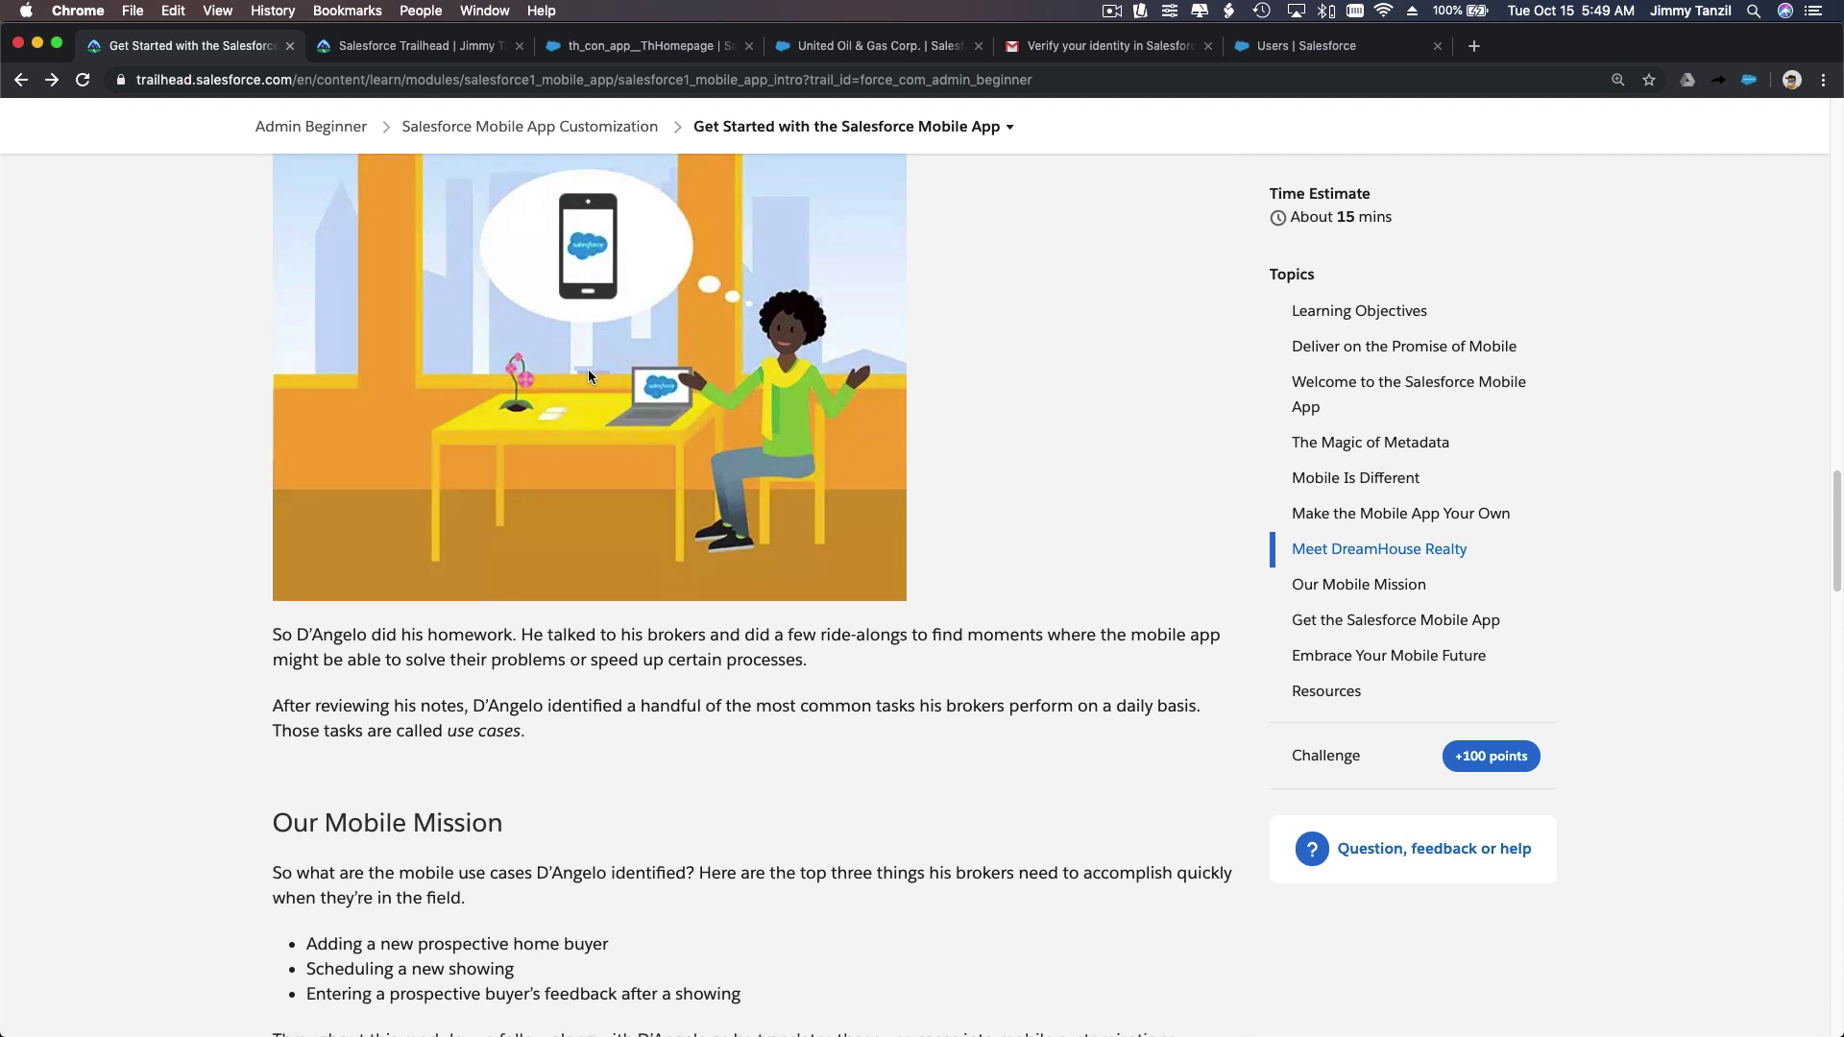
scroll(588, 376, down, 2)
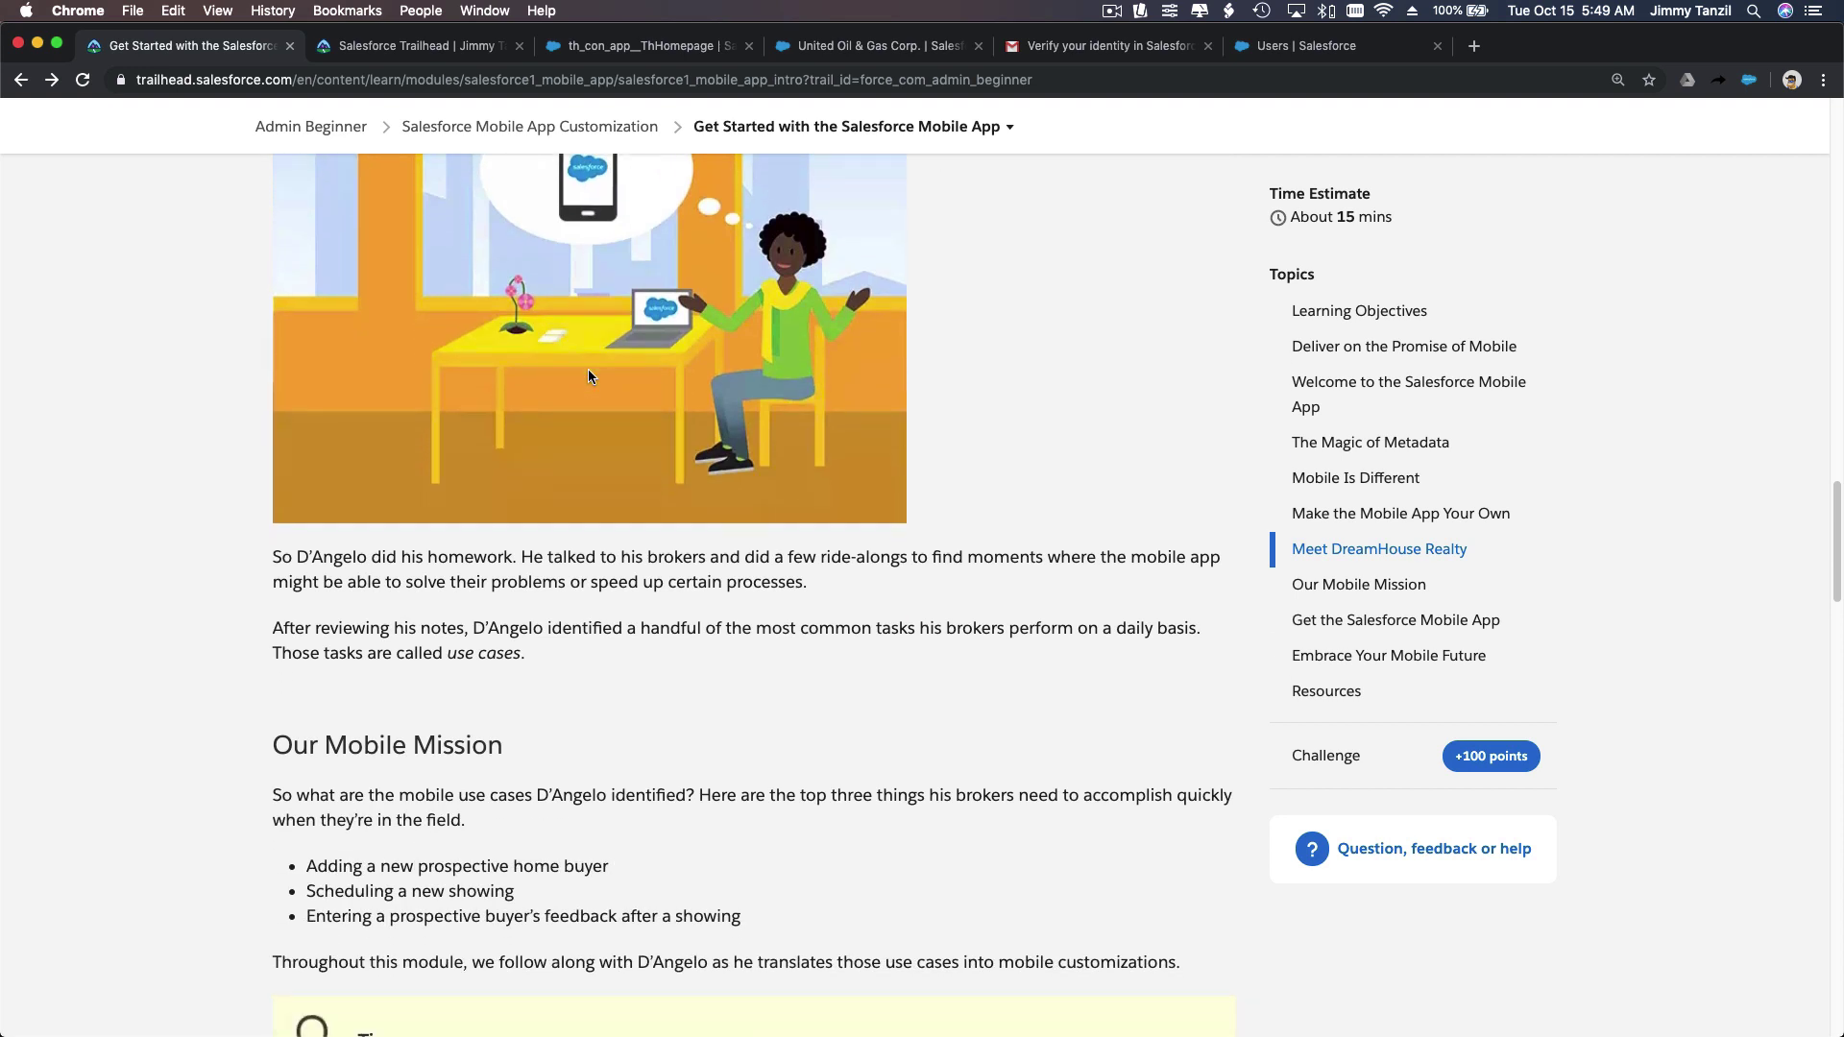
scroll(589, 376, down, 8)
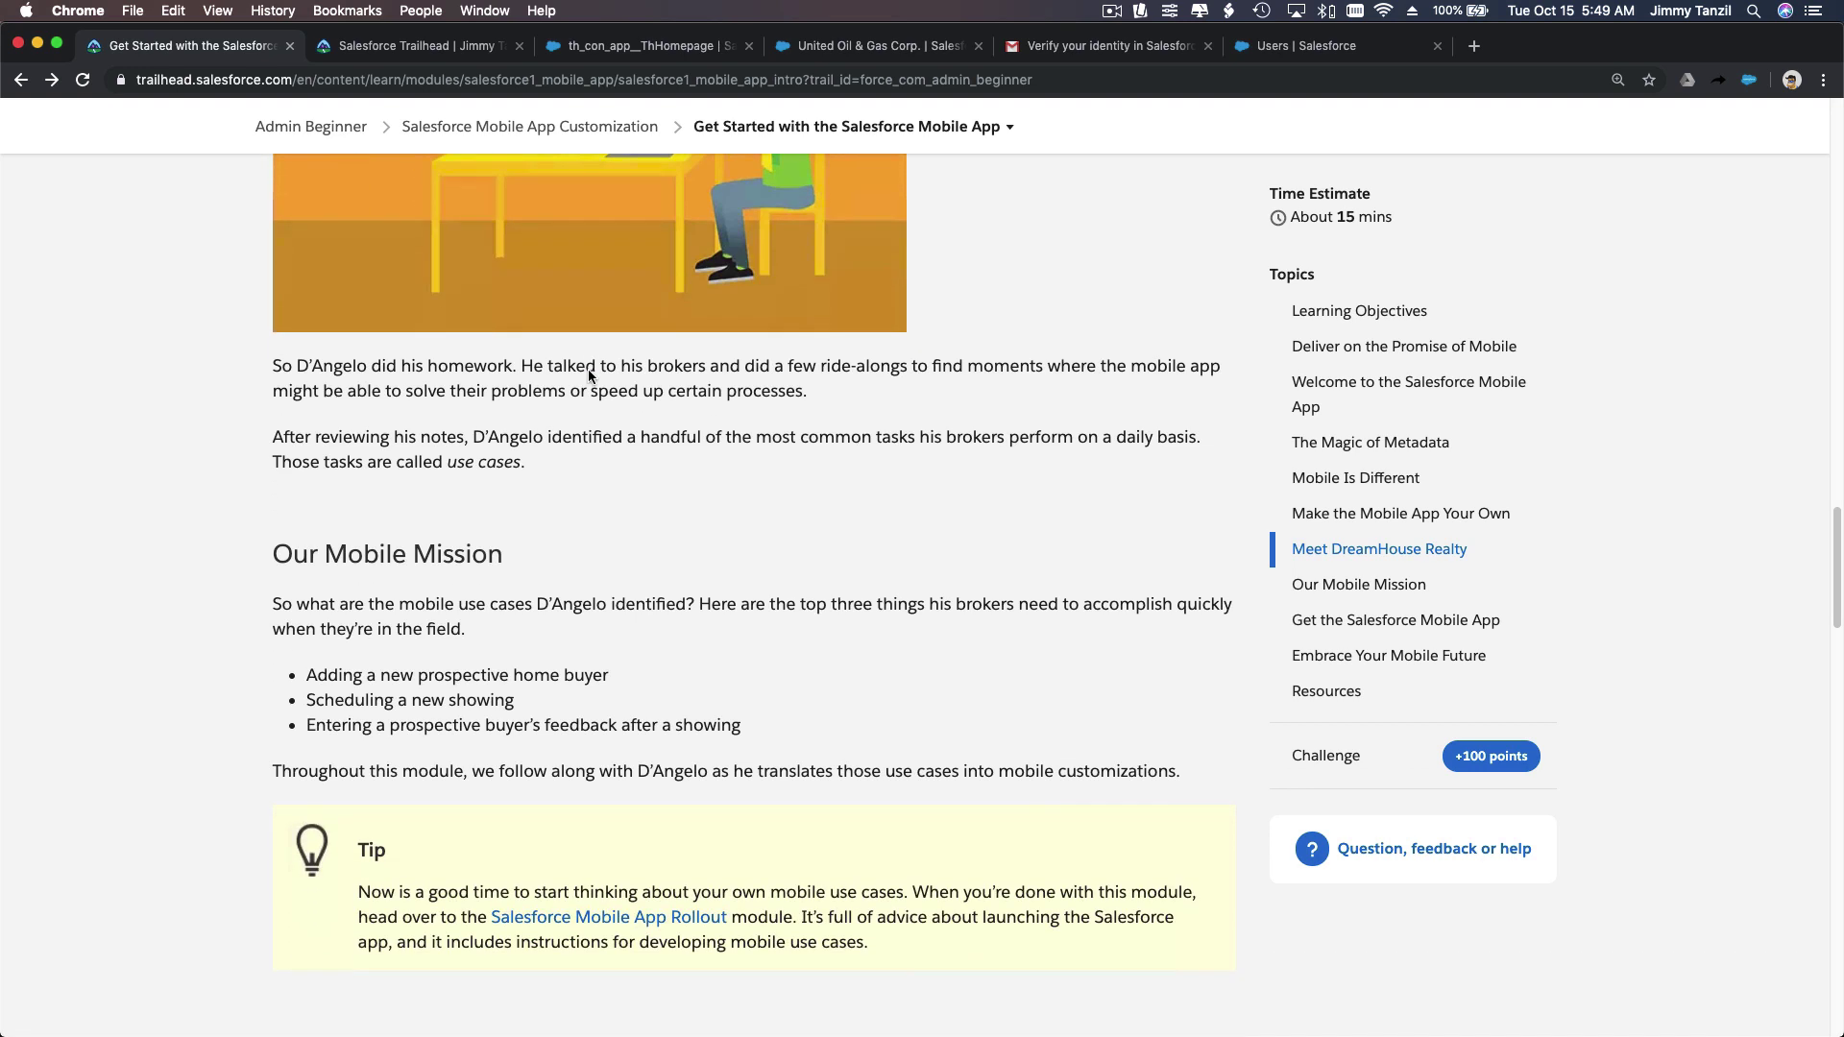
scroll(589, 375, down, 3)
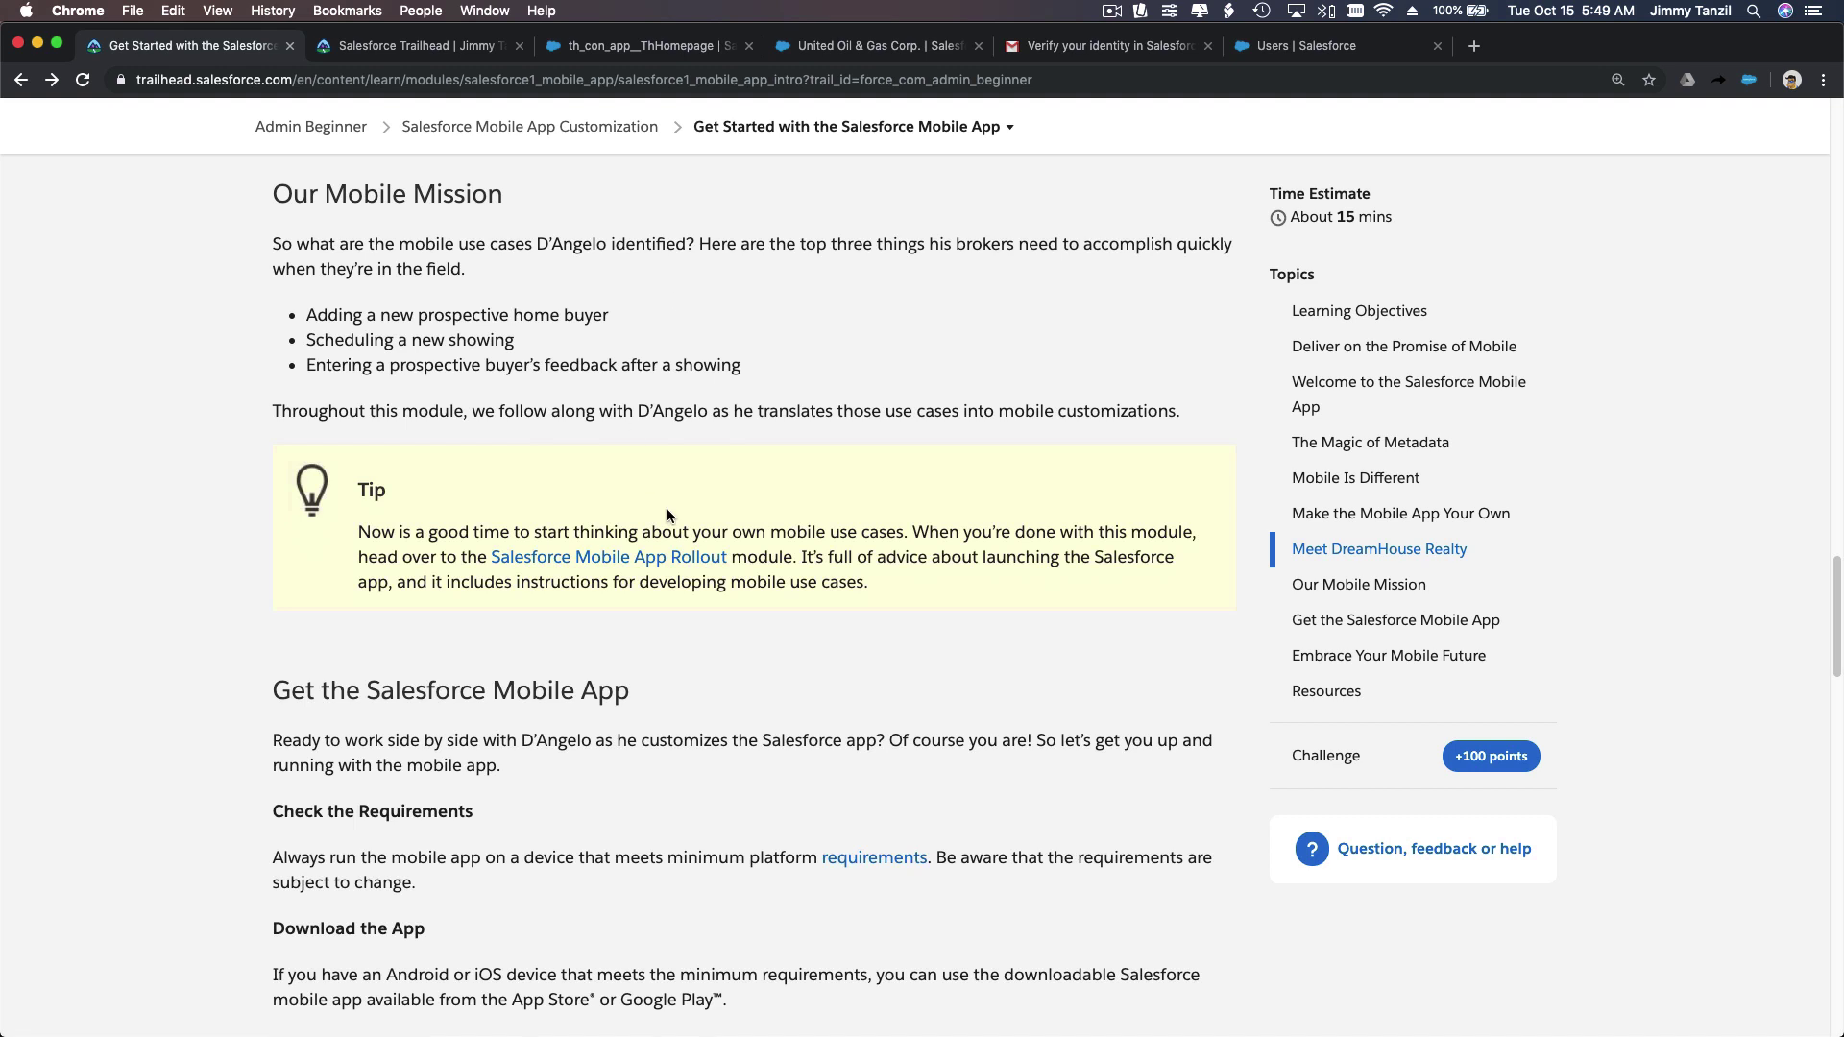
scroll(667, 515, down, 2)
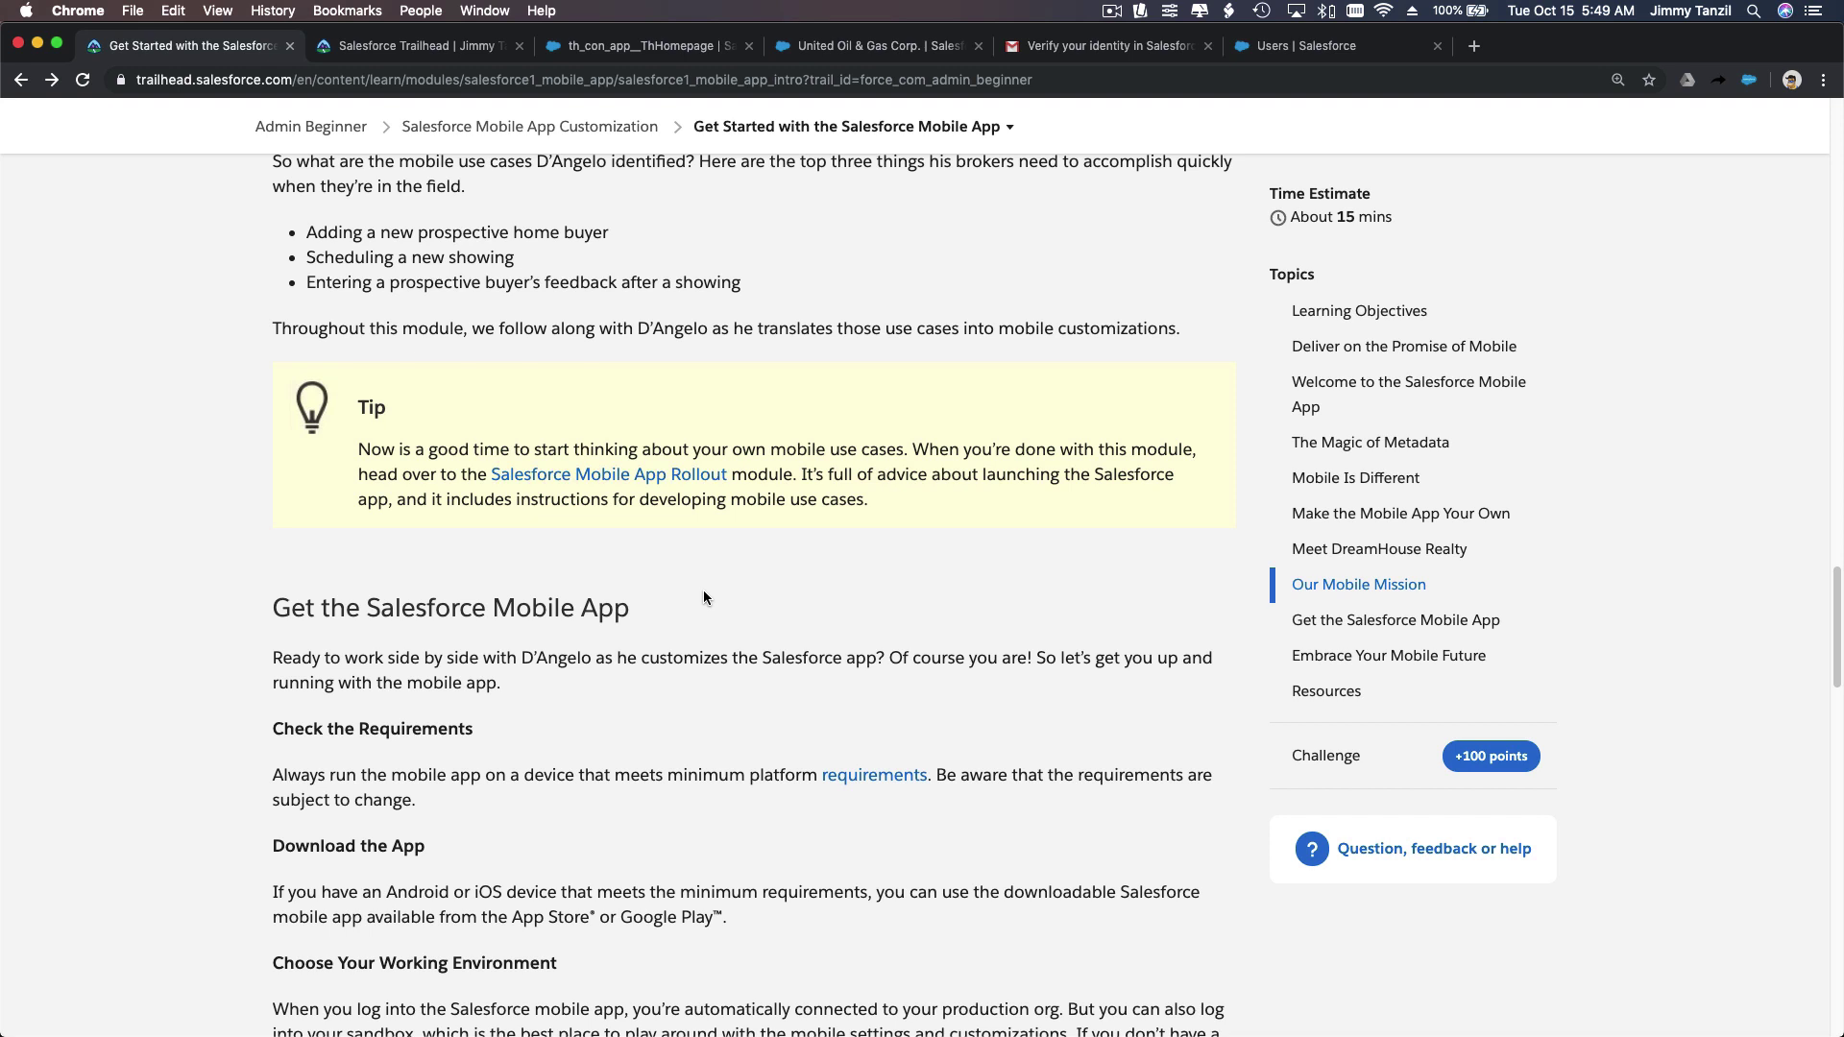
- Highlight the 'Get the Salesforce Mobile App' heading, then clear the selection
scroll(703, 597, down, 2)
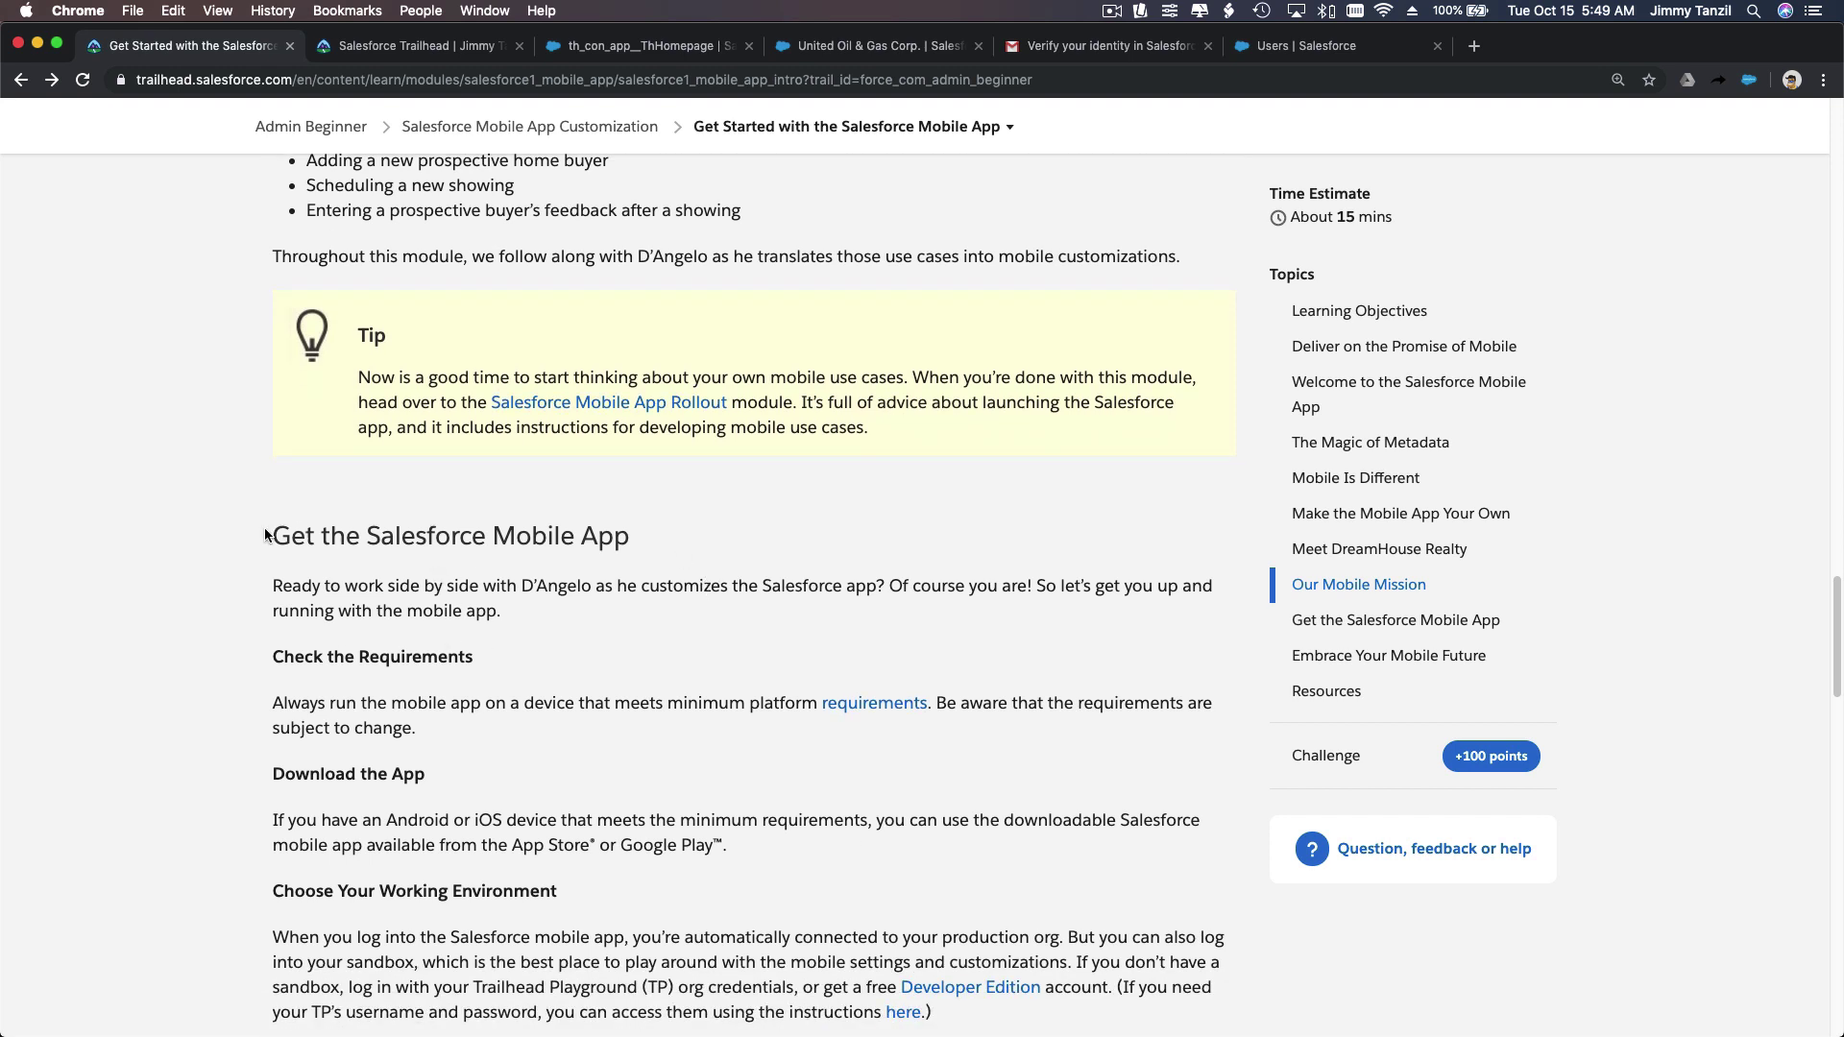
drag(273, 539, 625, 539)
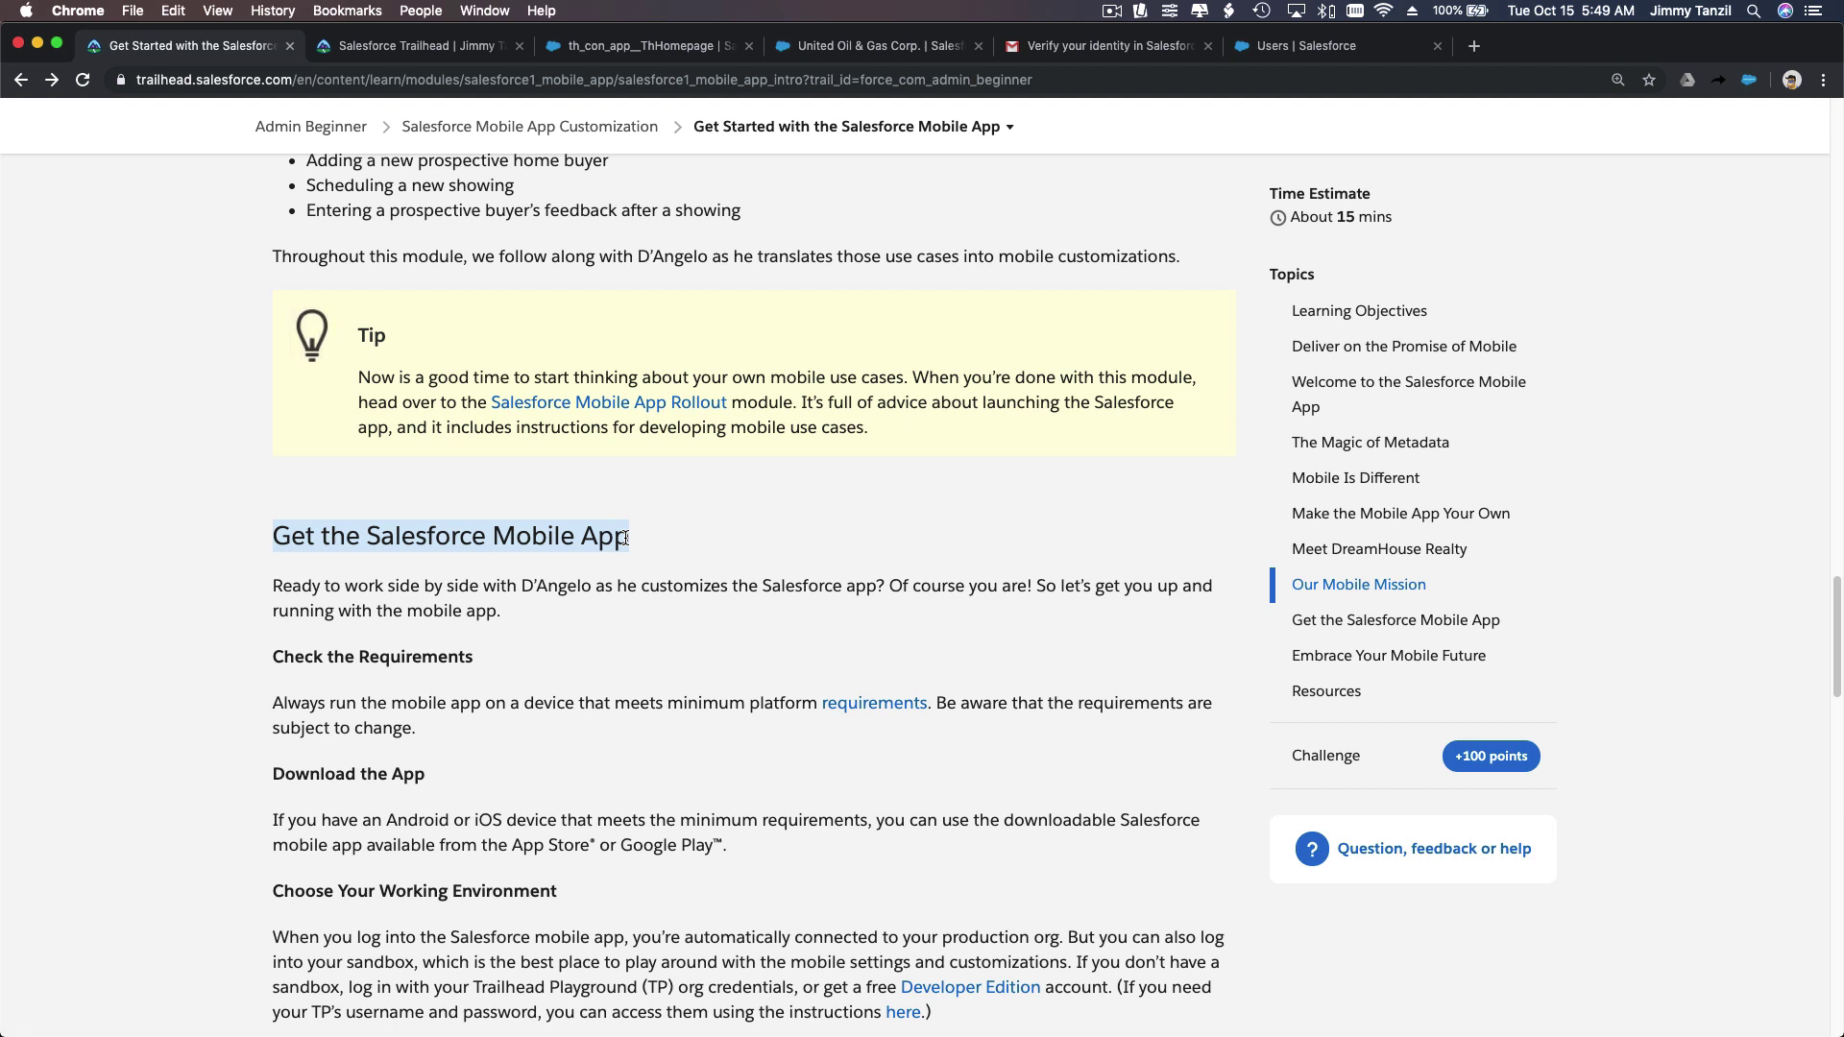
click(693, 531)
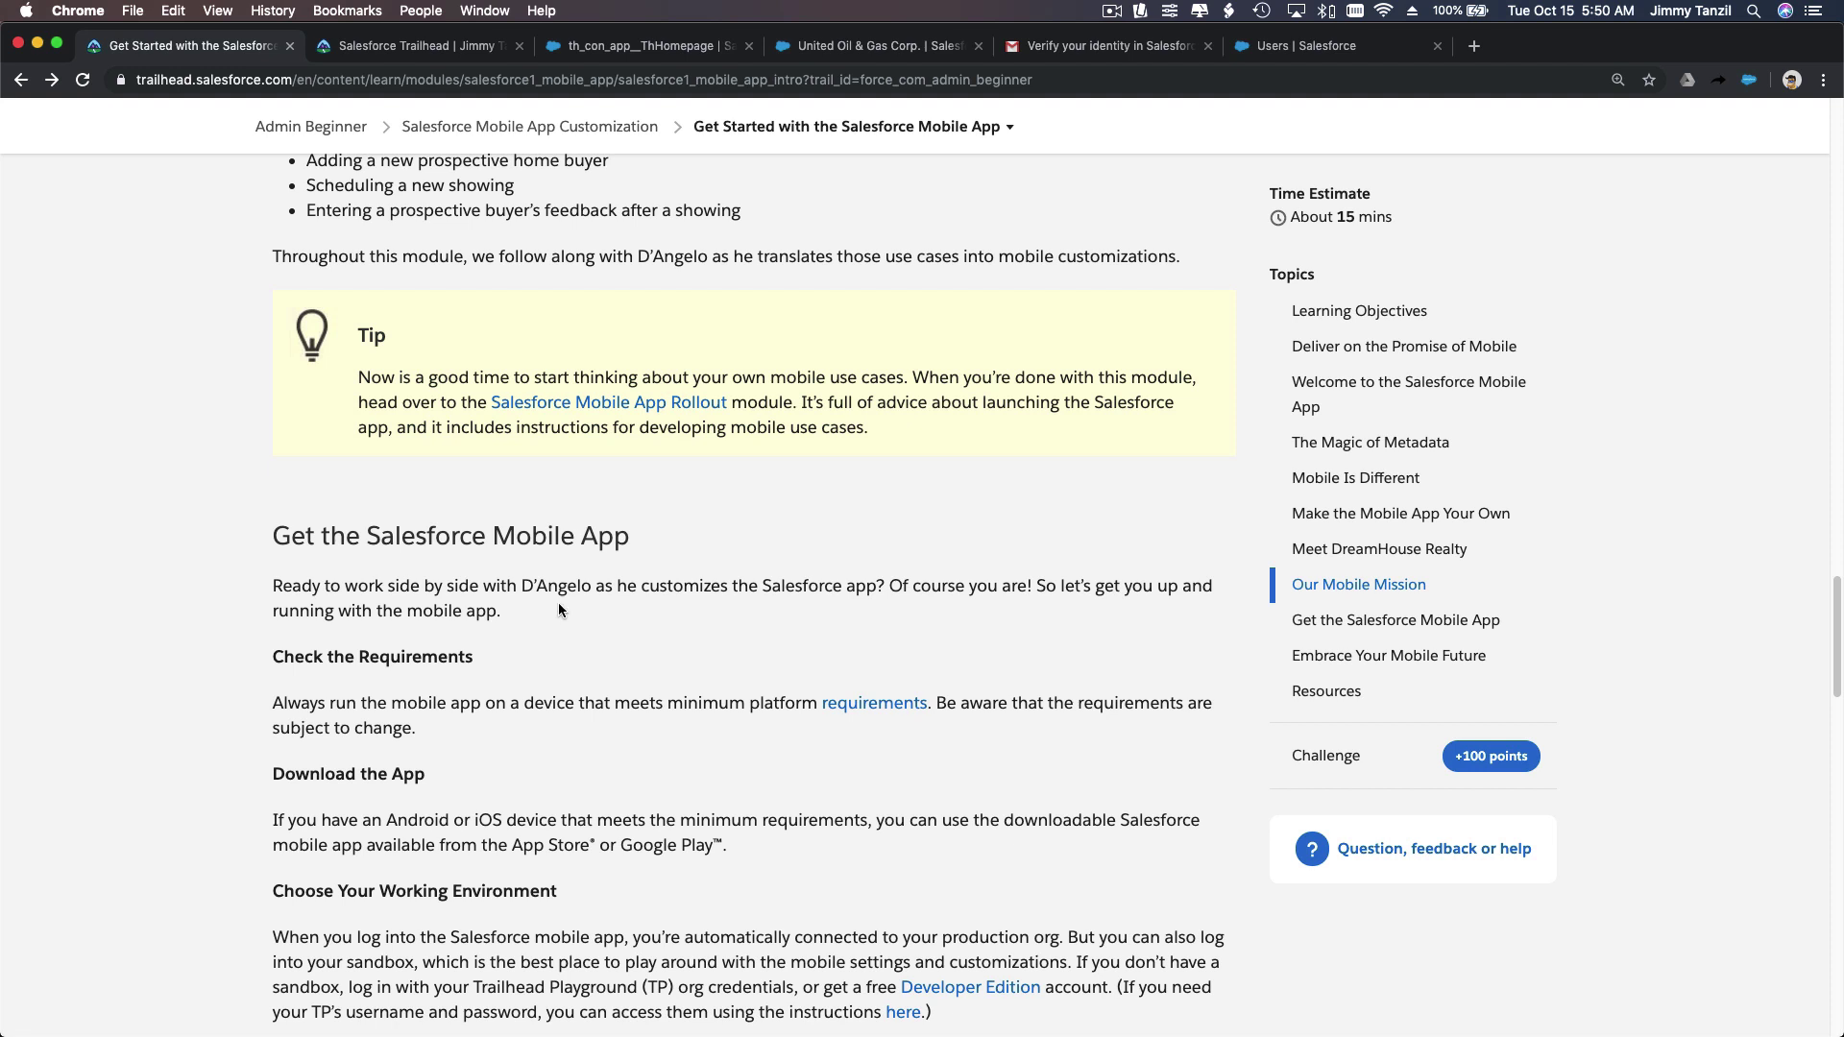
- Read on past Embrace Your Mobile Future and Resources to the unit's Quiz
scroll(622, 533, down, 2)
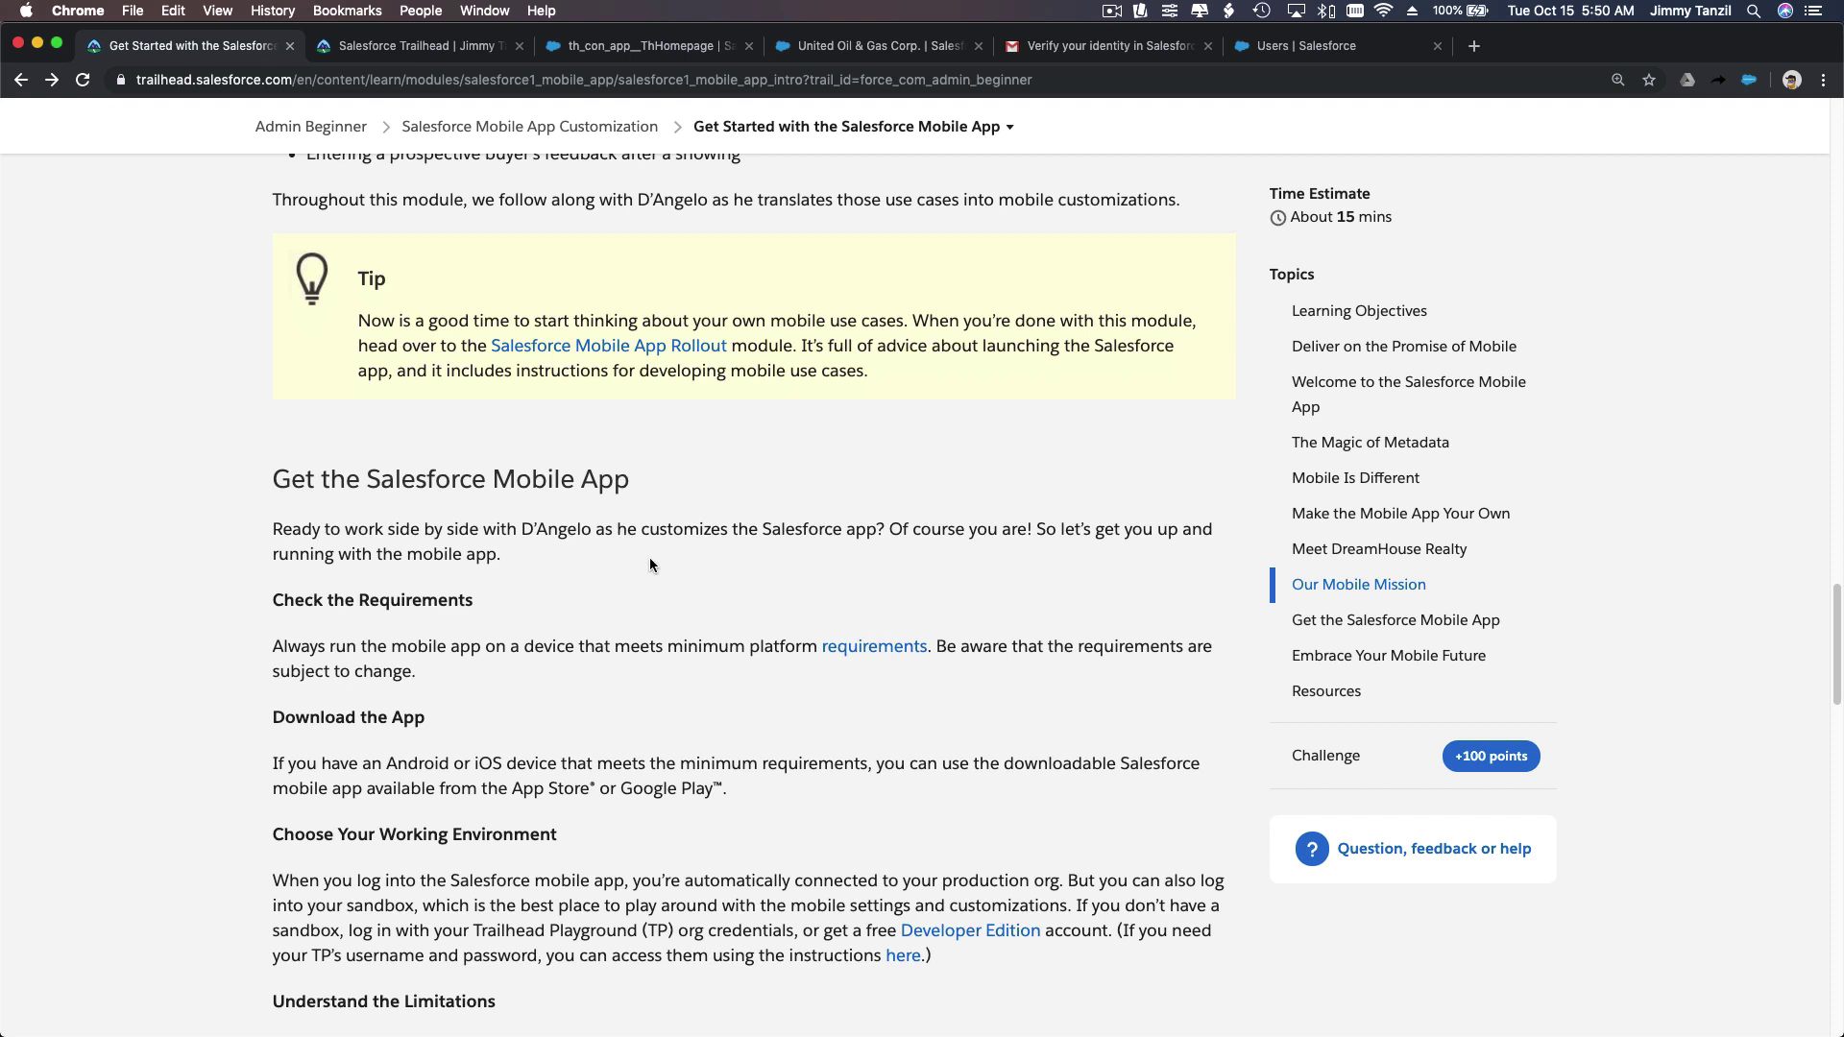
scroll(650, 565, down, 2)
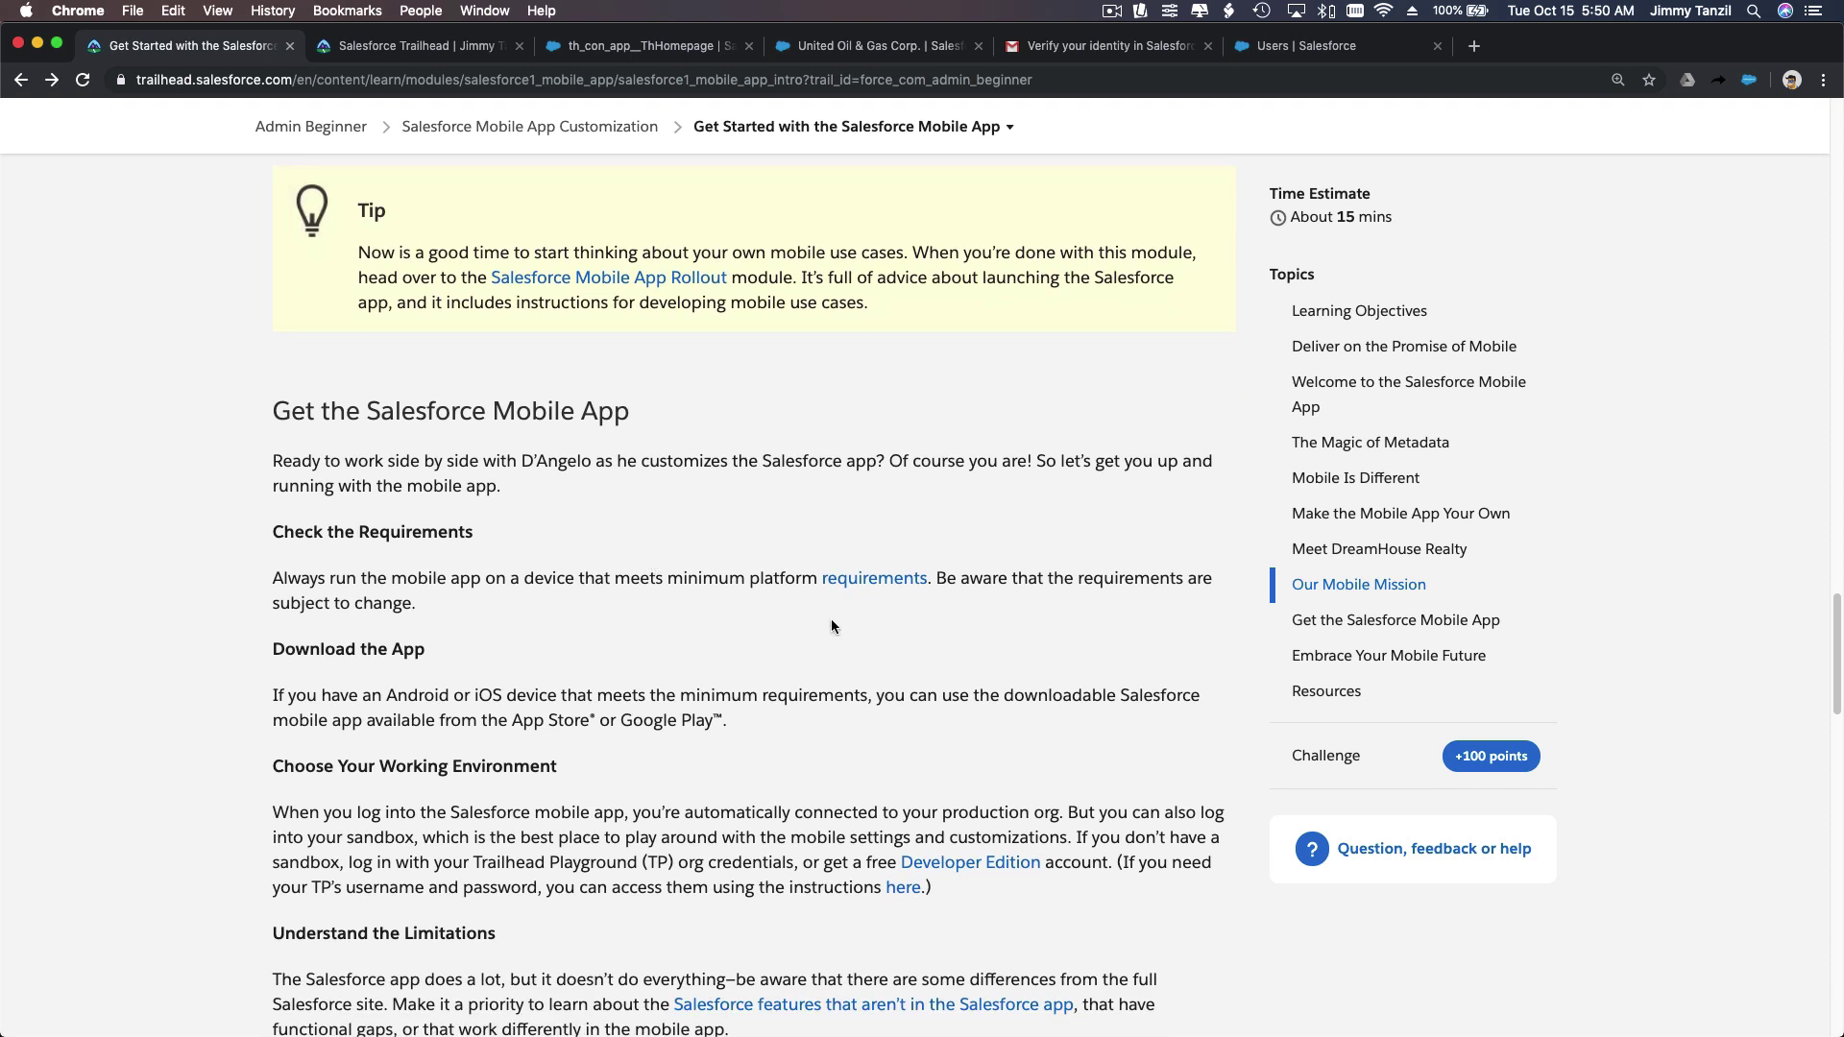
scroll(735, 545, down, 3)
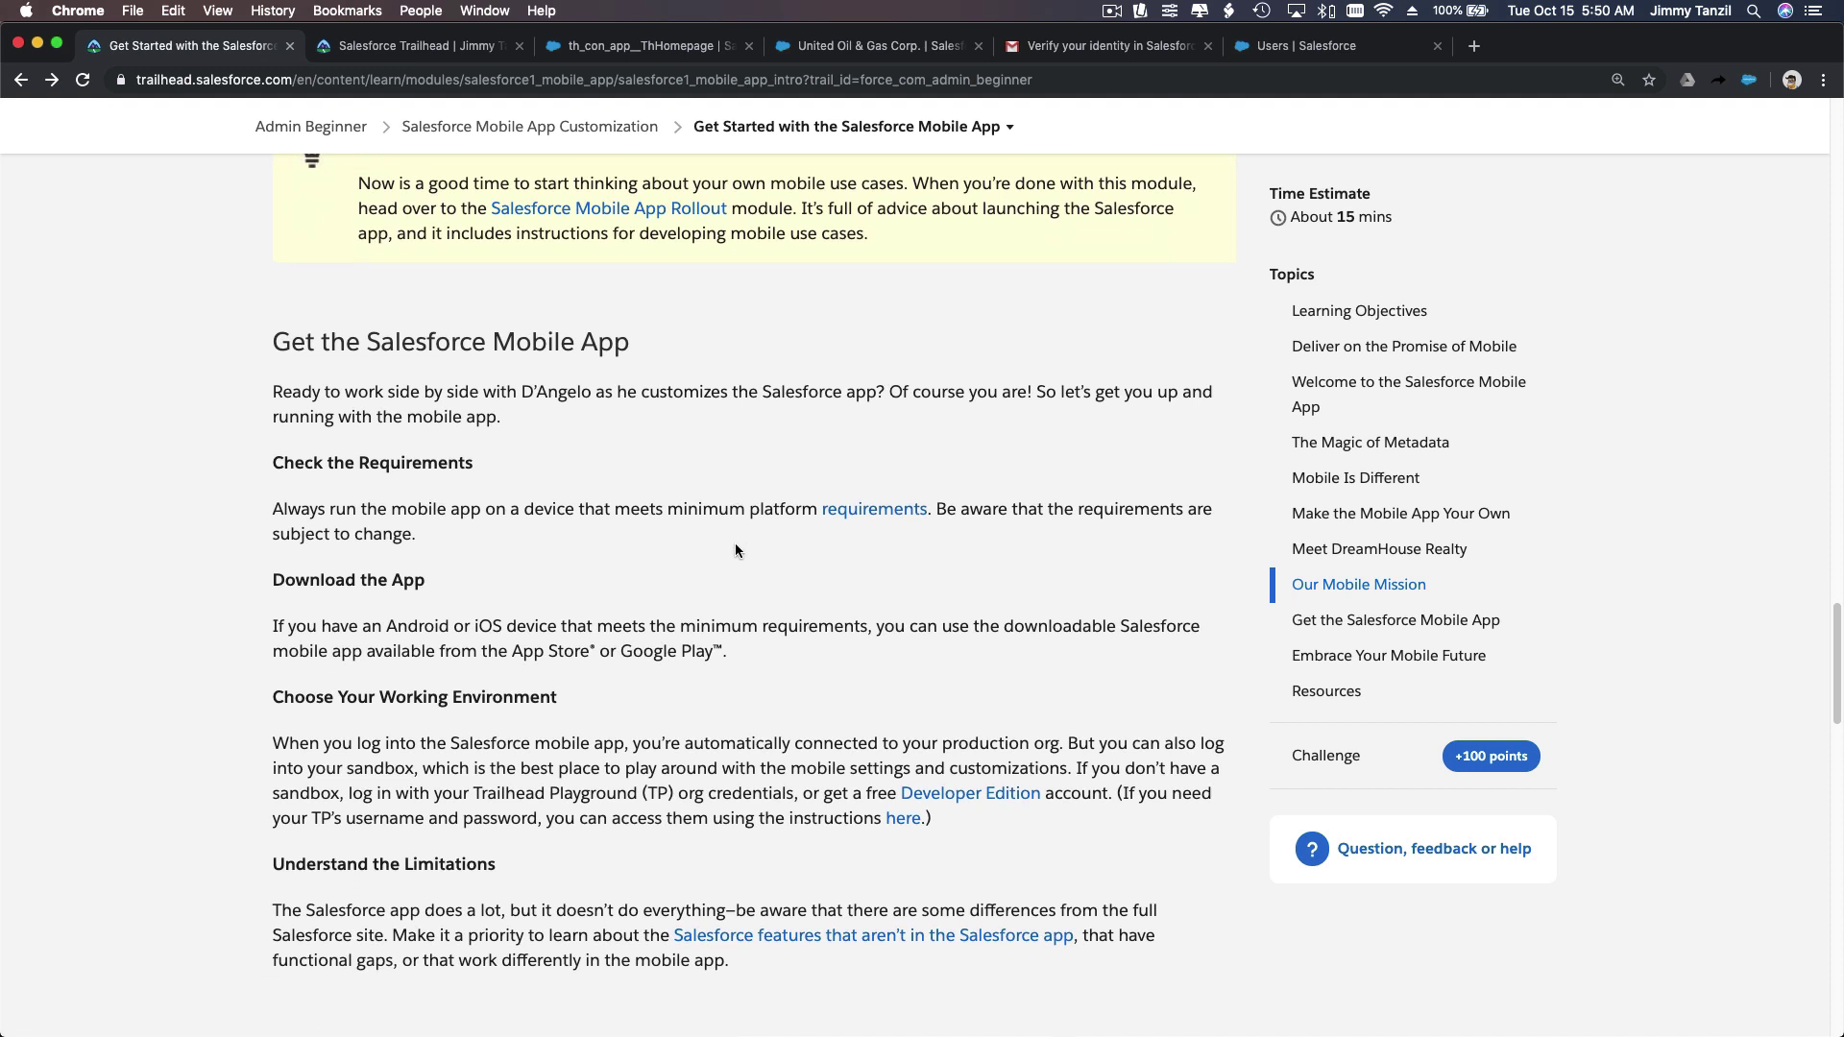
scroll(595, 519, down, 2)
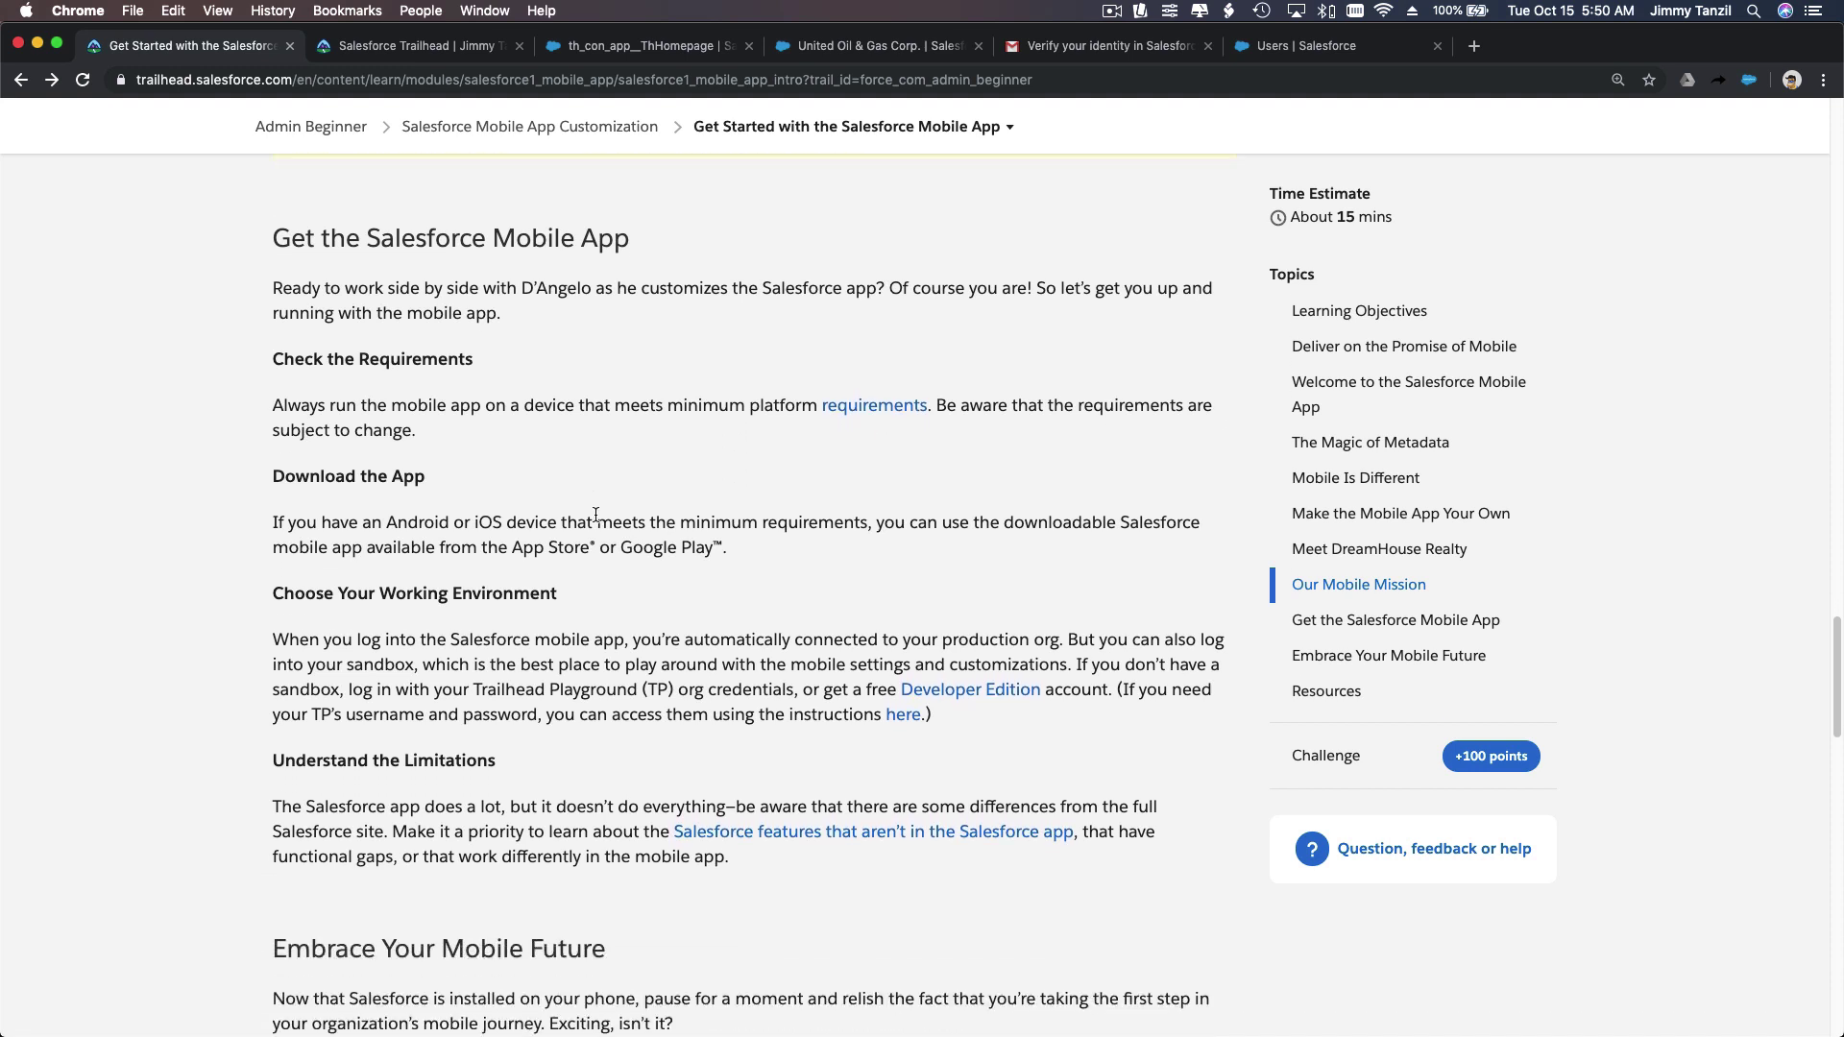
scroll(595, 516, down, 1)
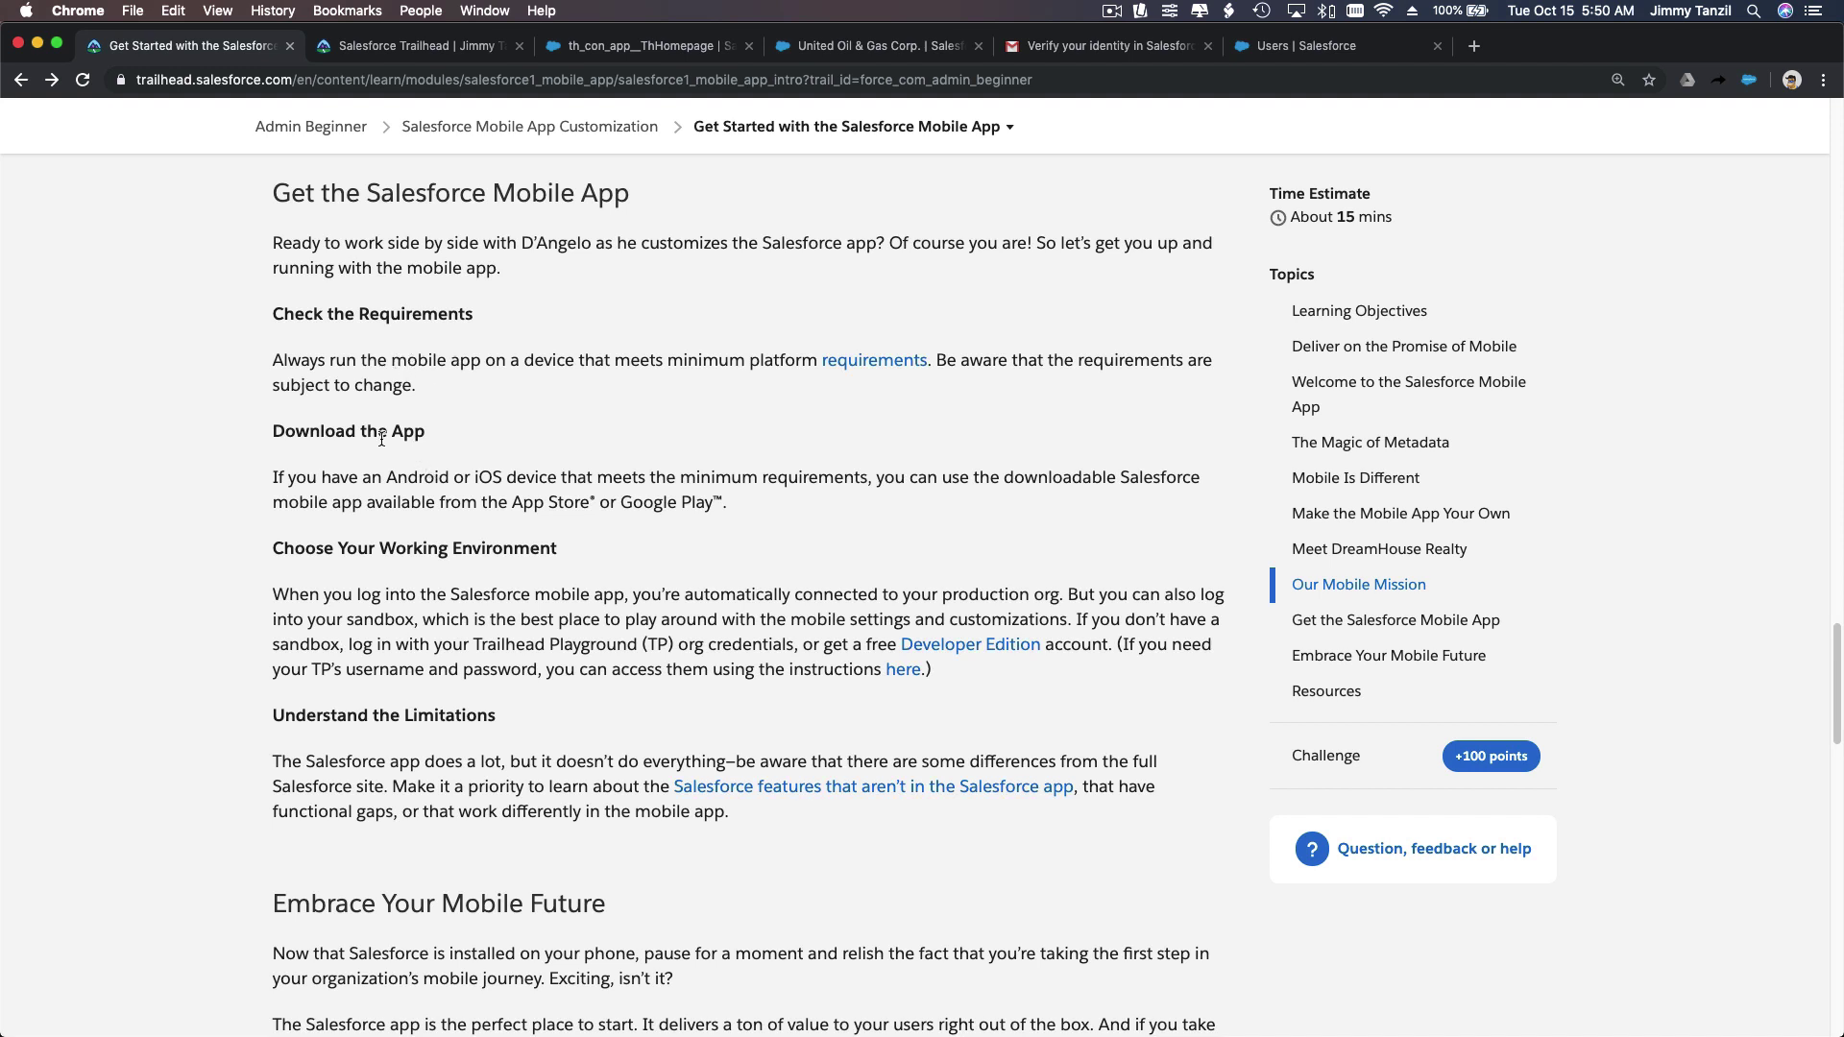
scroll(382, 438, down, 3)
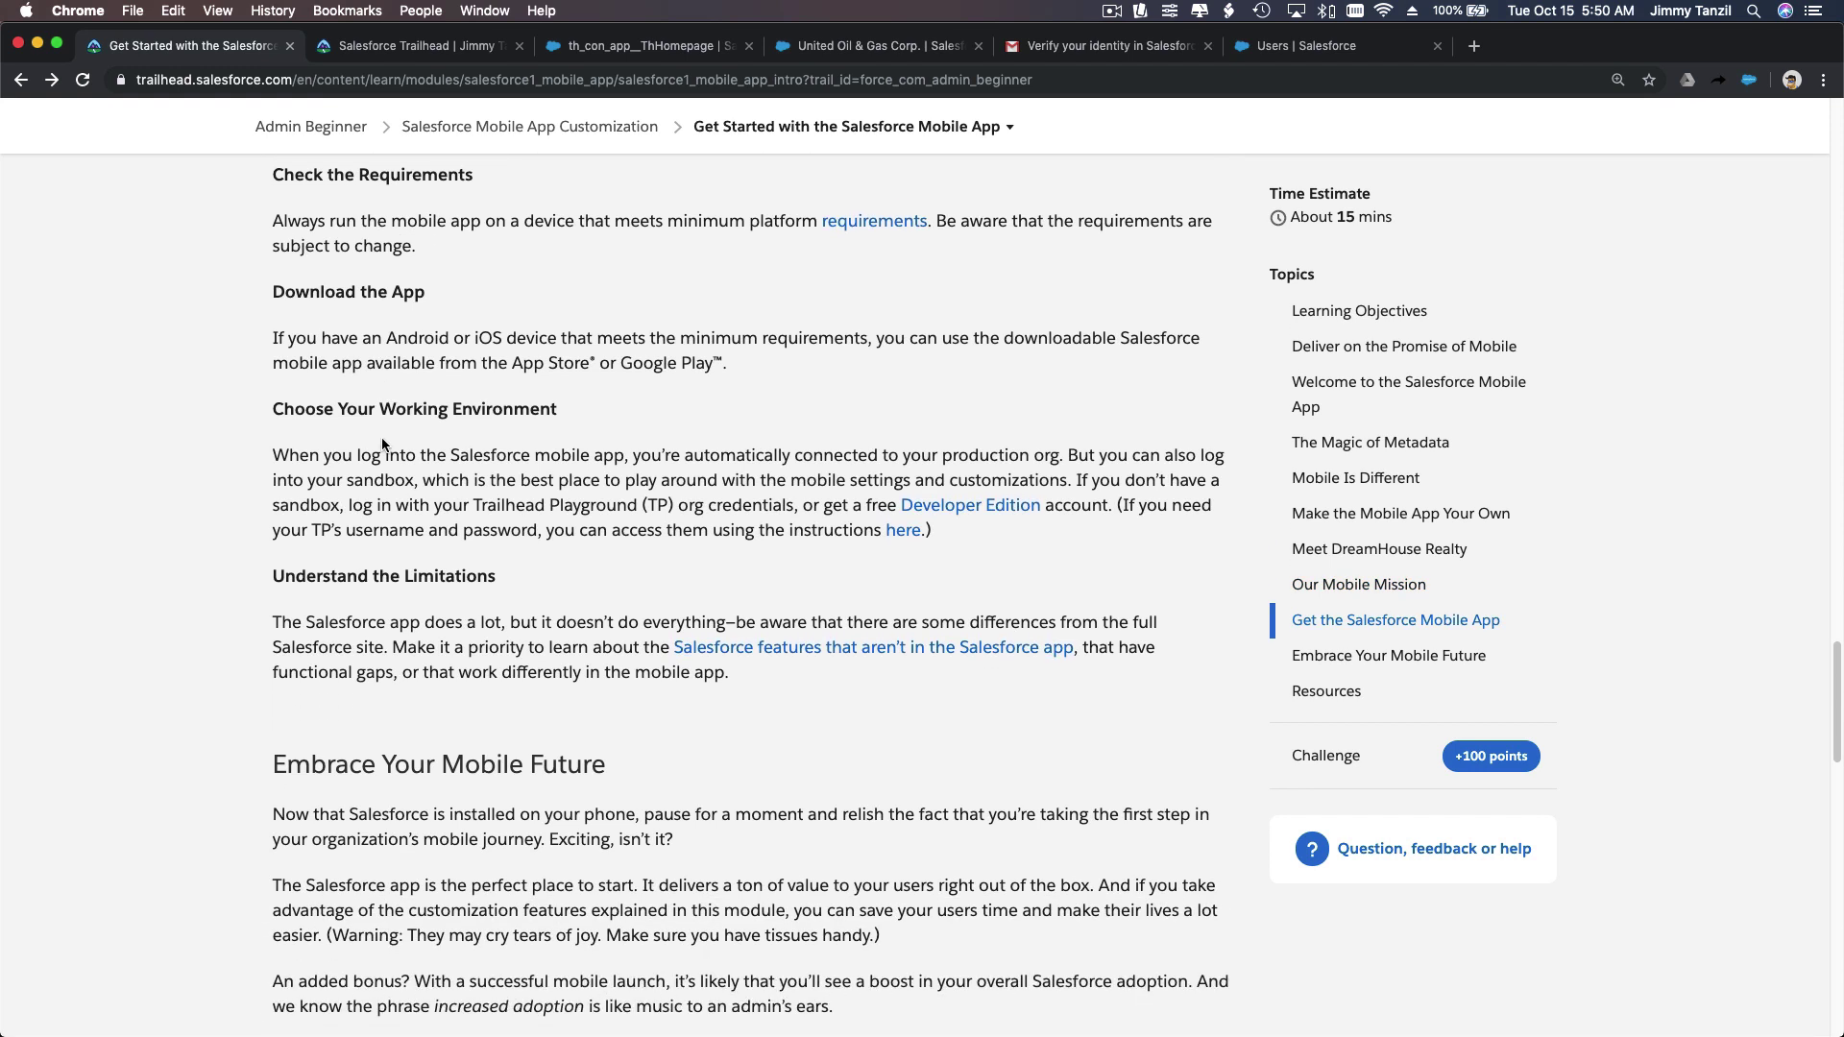
scroll(382, 442, down, 10)
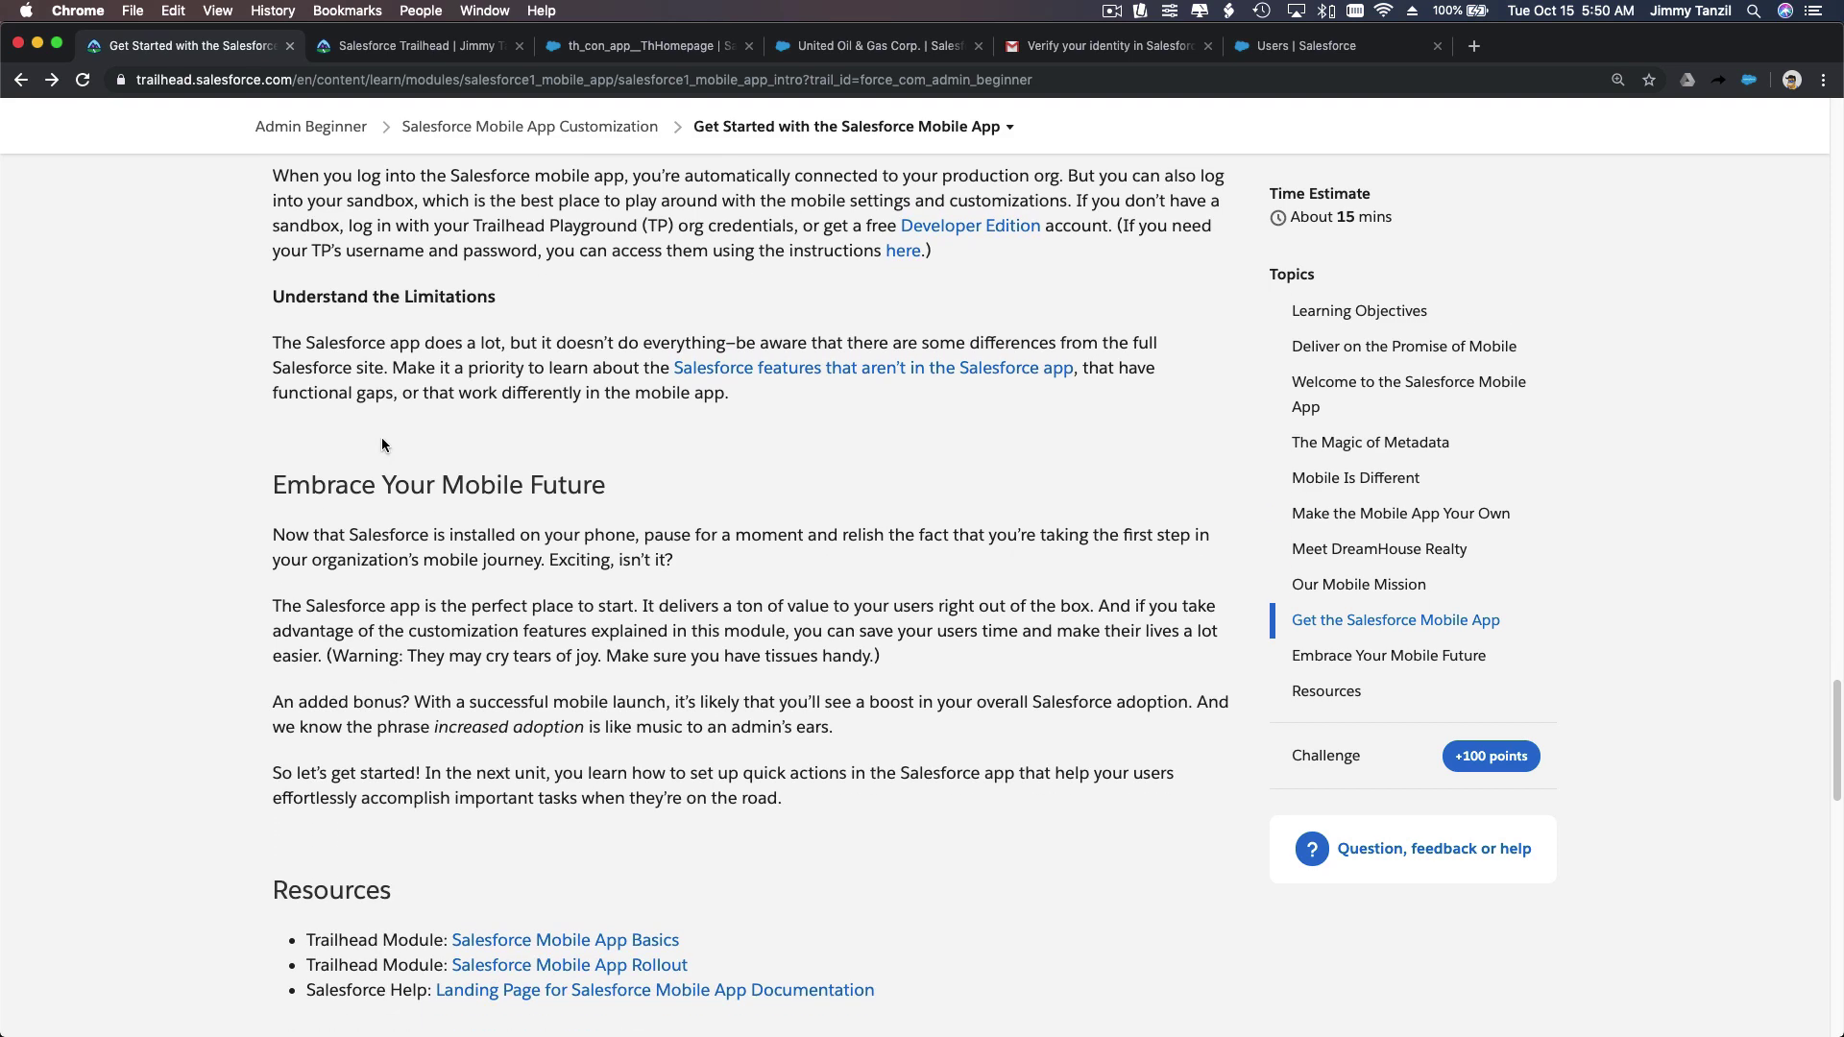
scroll(382, 438, down, 1)
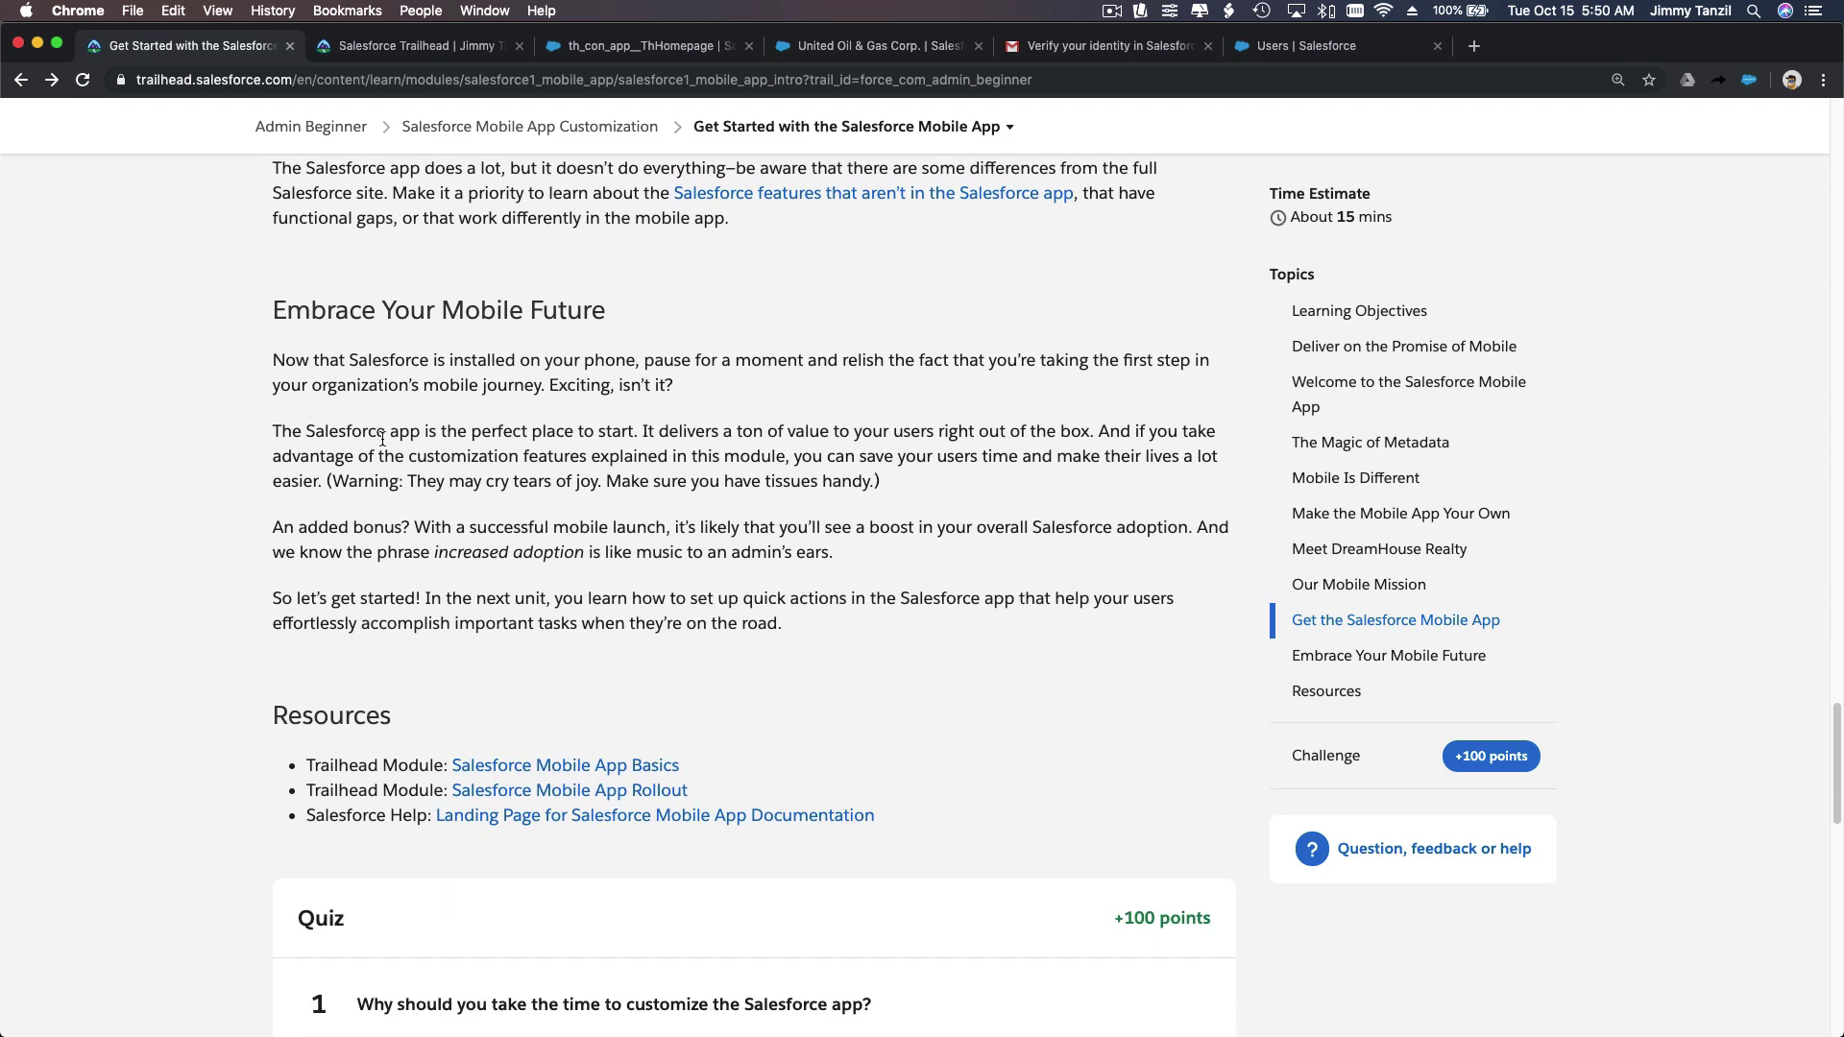
scroll(585, 463, down, 9)
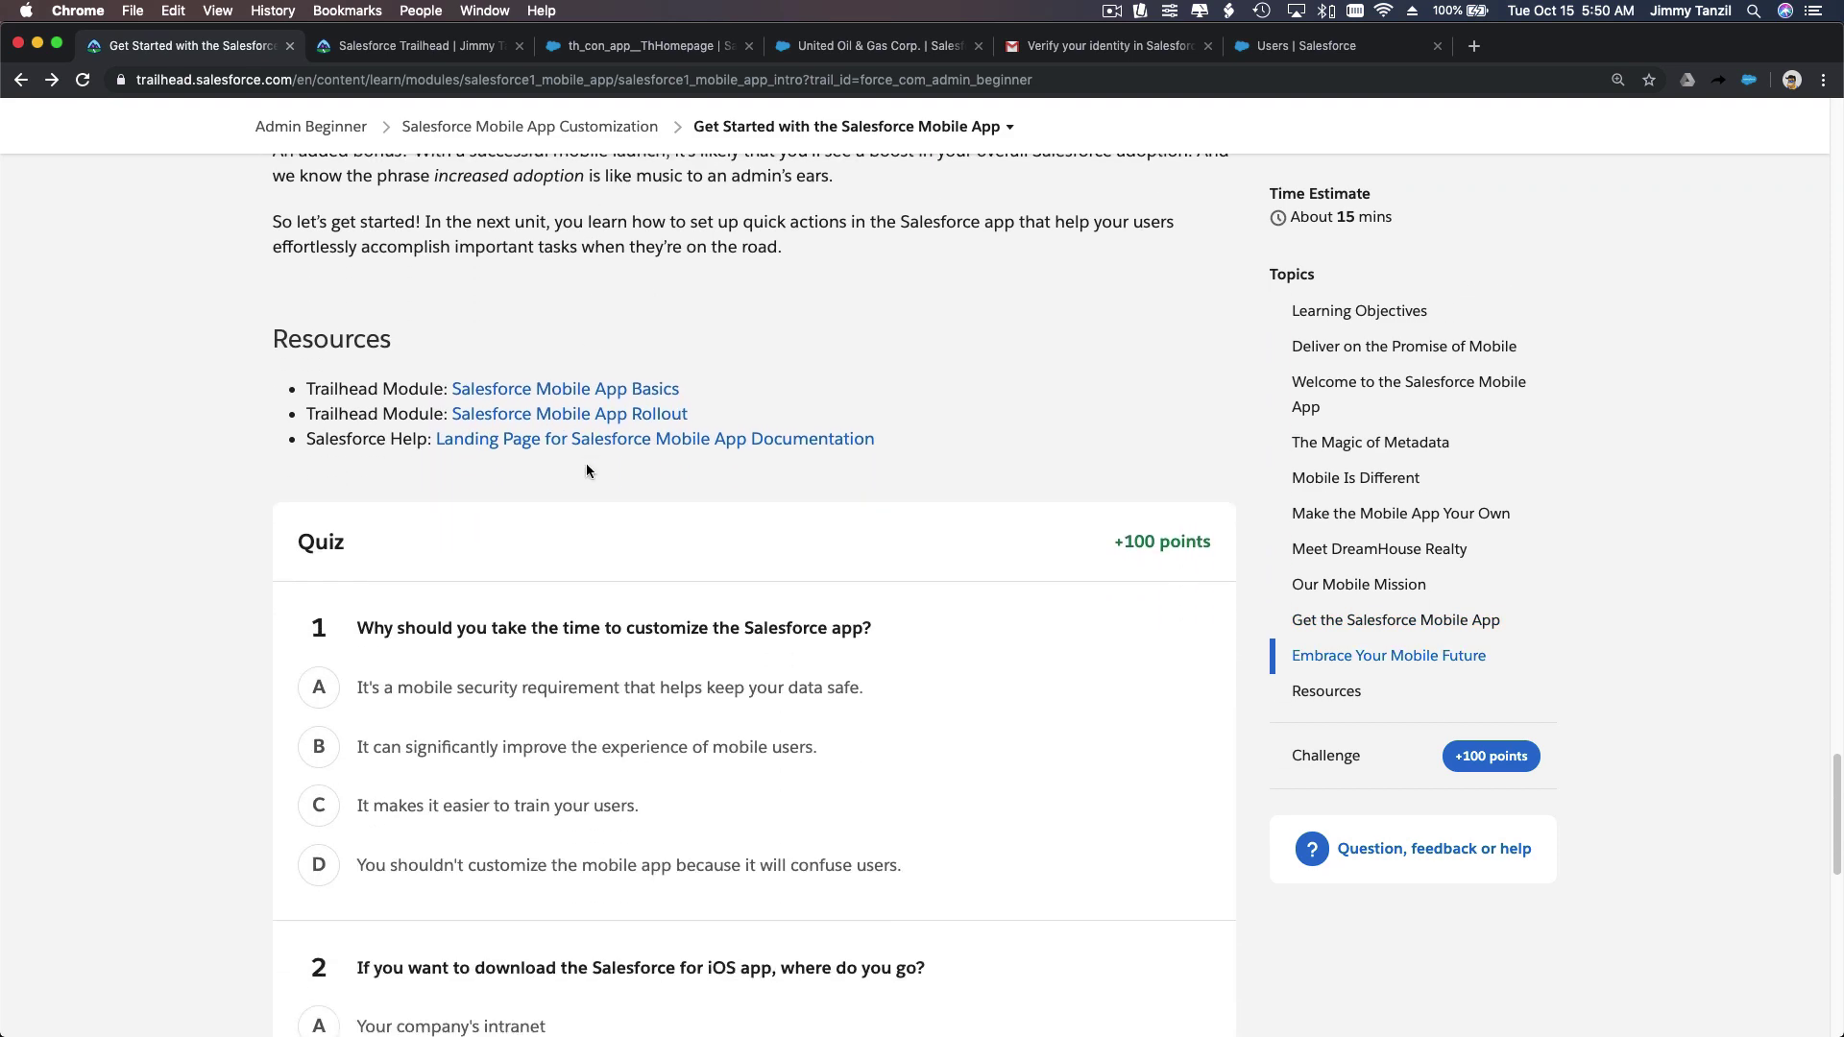
- Answer question 1 with 'improves mobile users' experience' and question 2 with App Store
scroll(599, 518, down, 6)
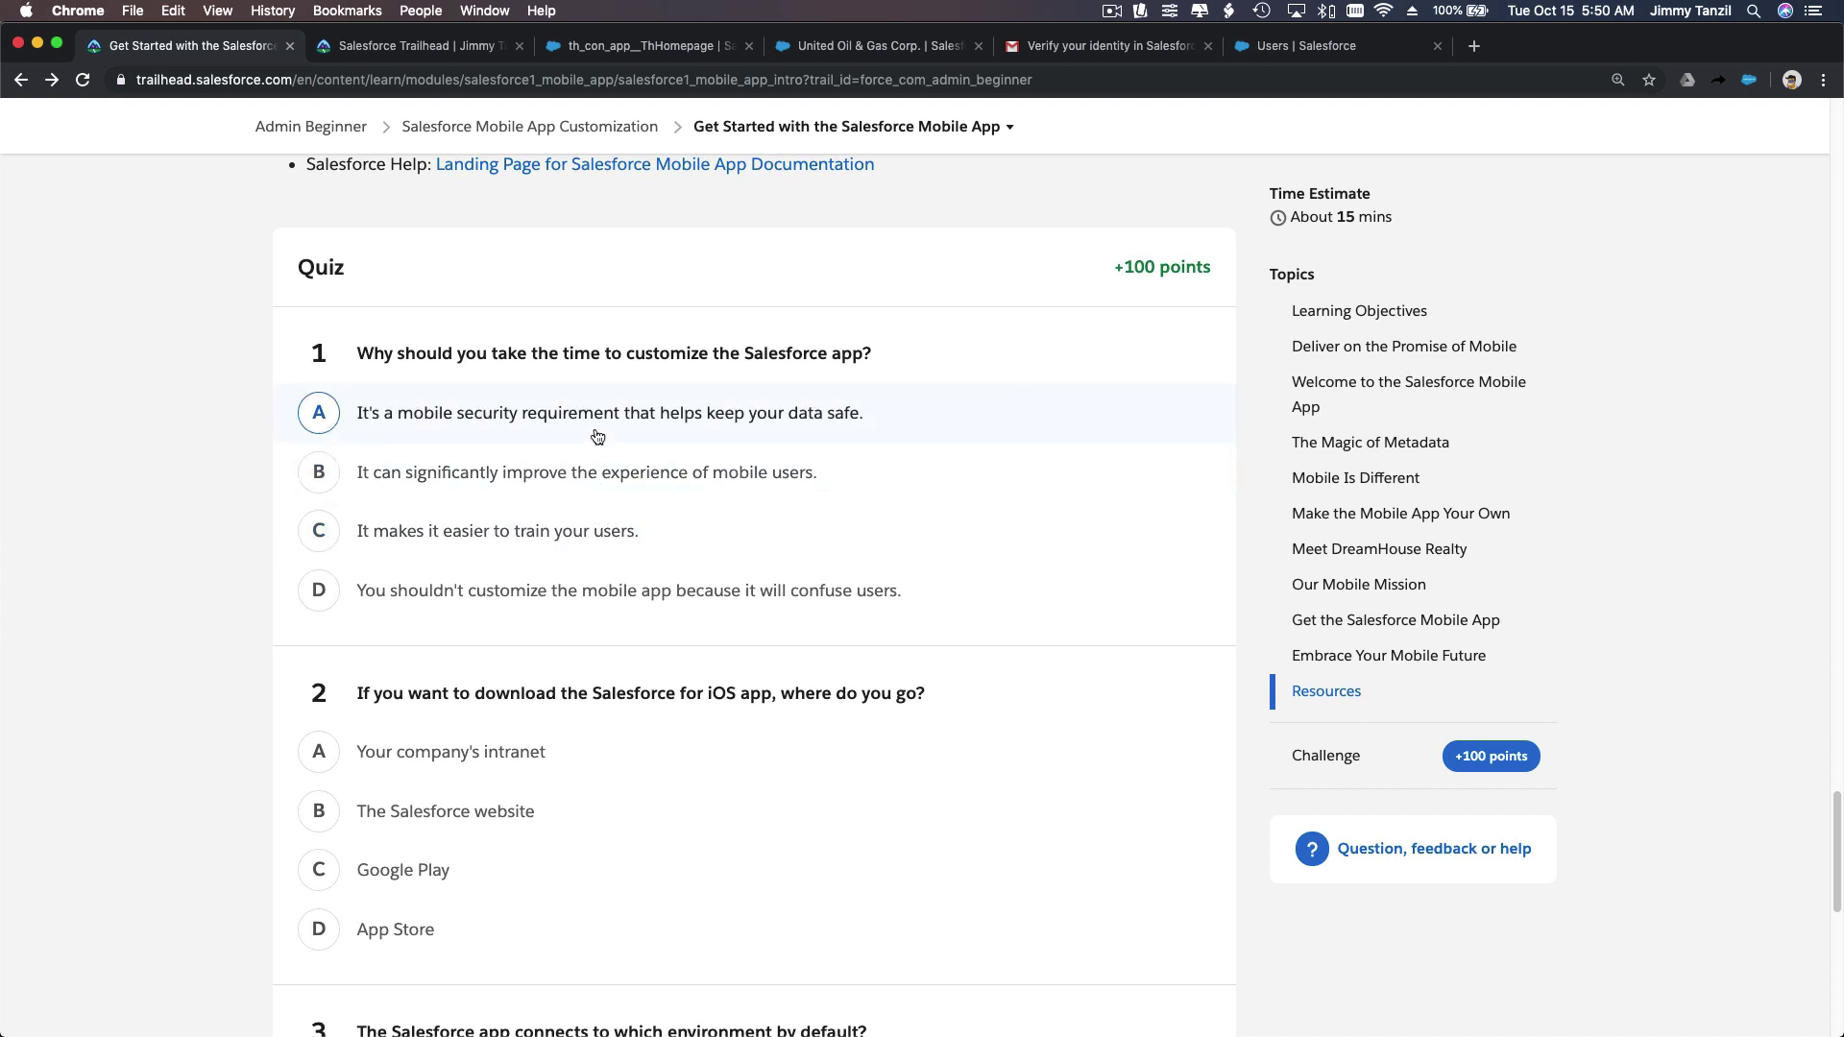
click(603, 491)
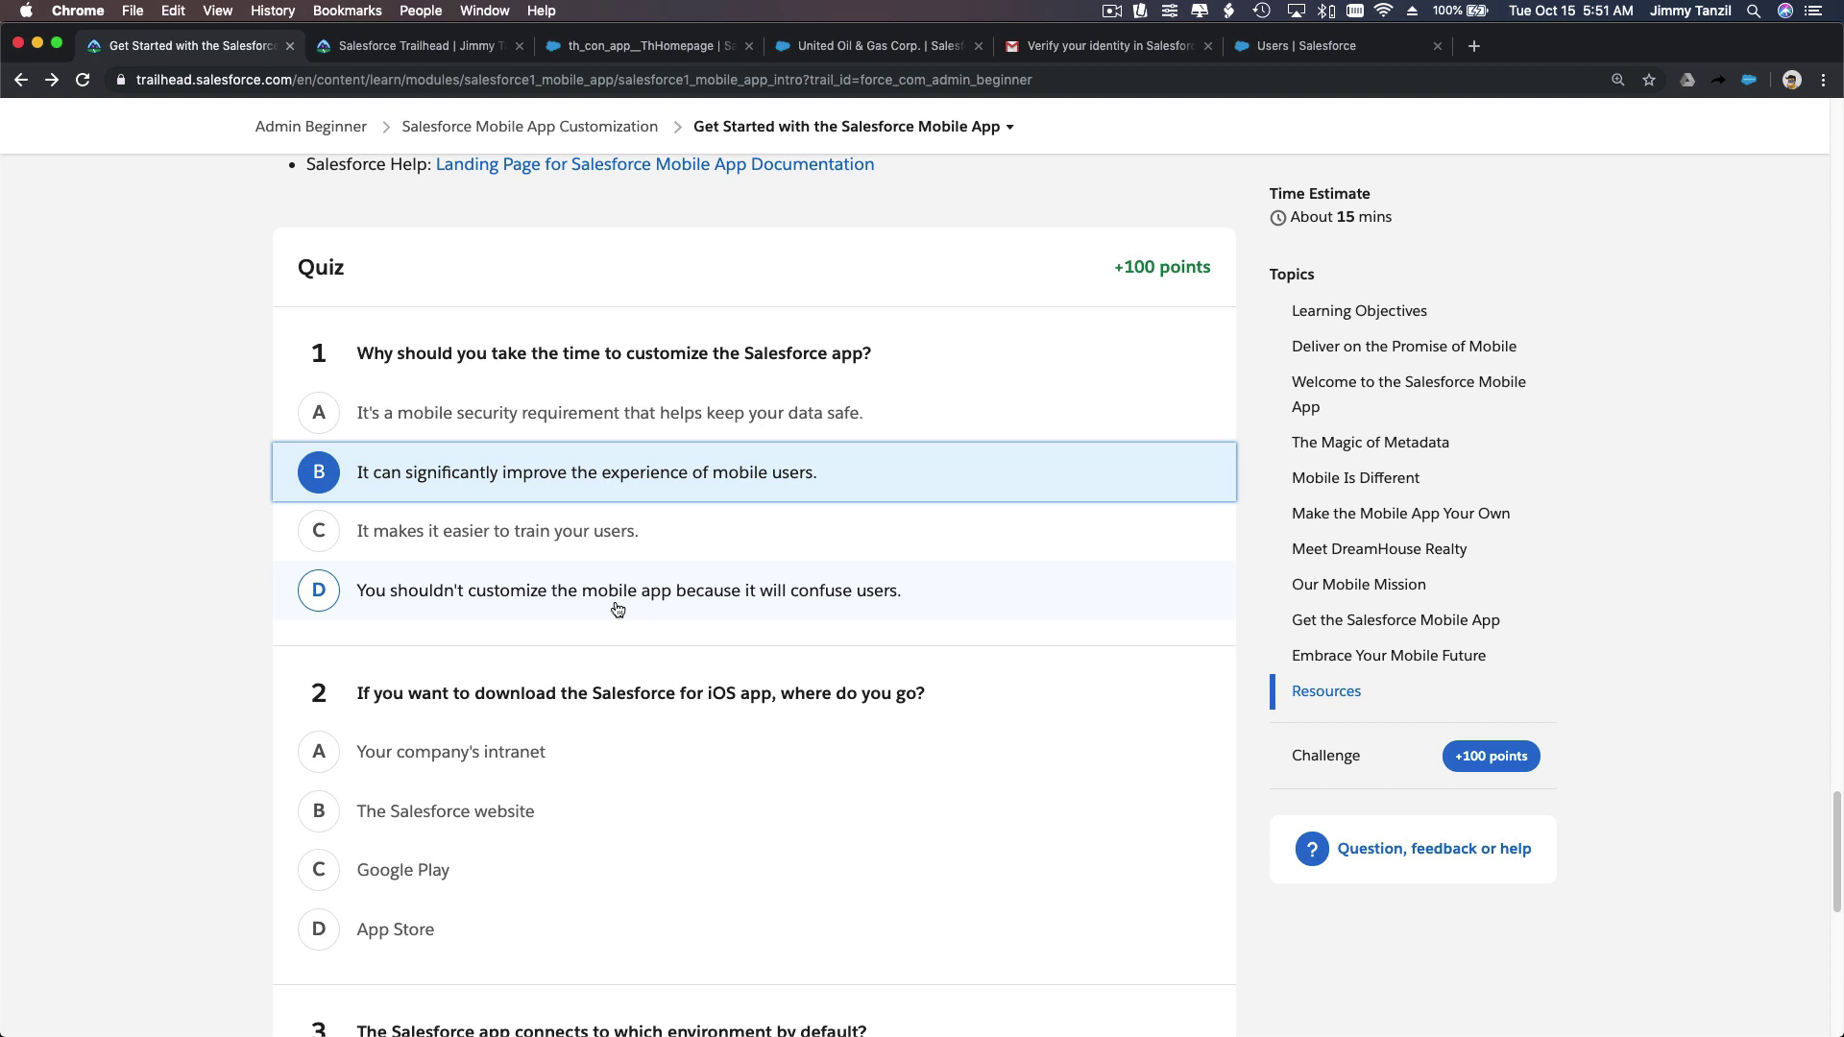
scroll(618, 610, down, 3)
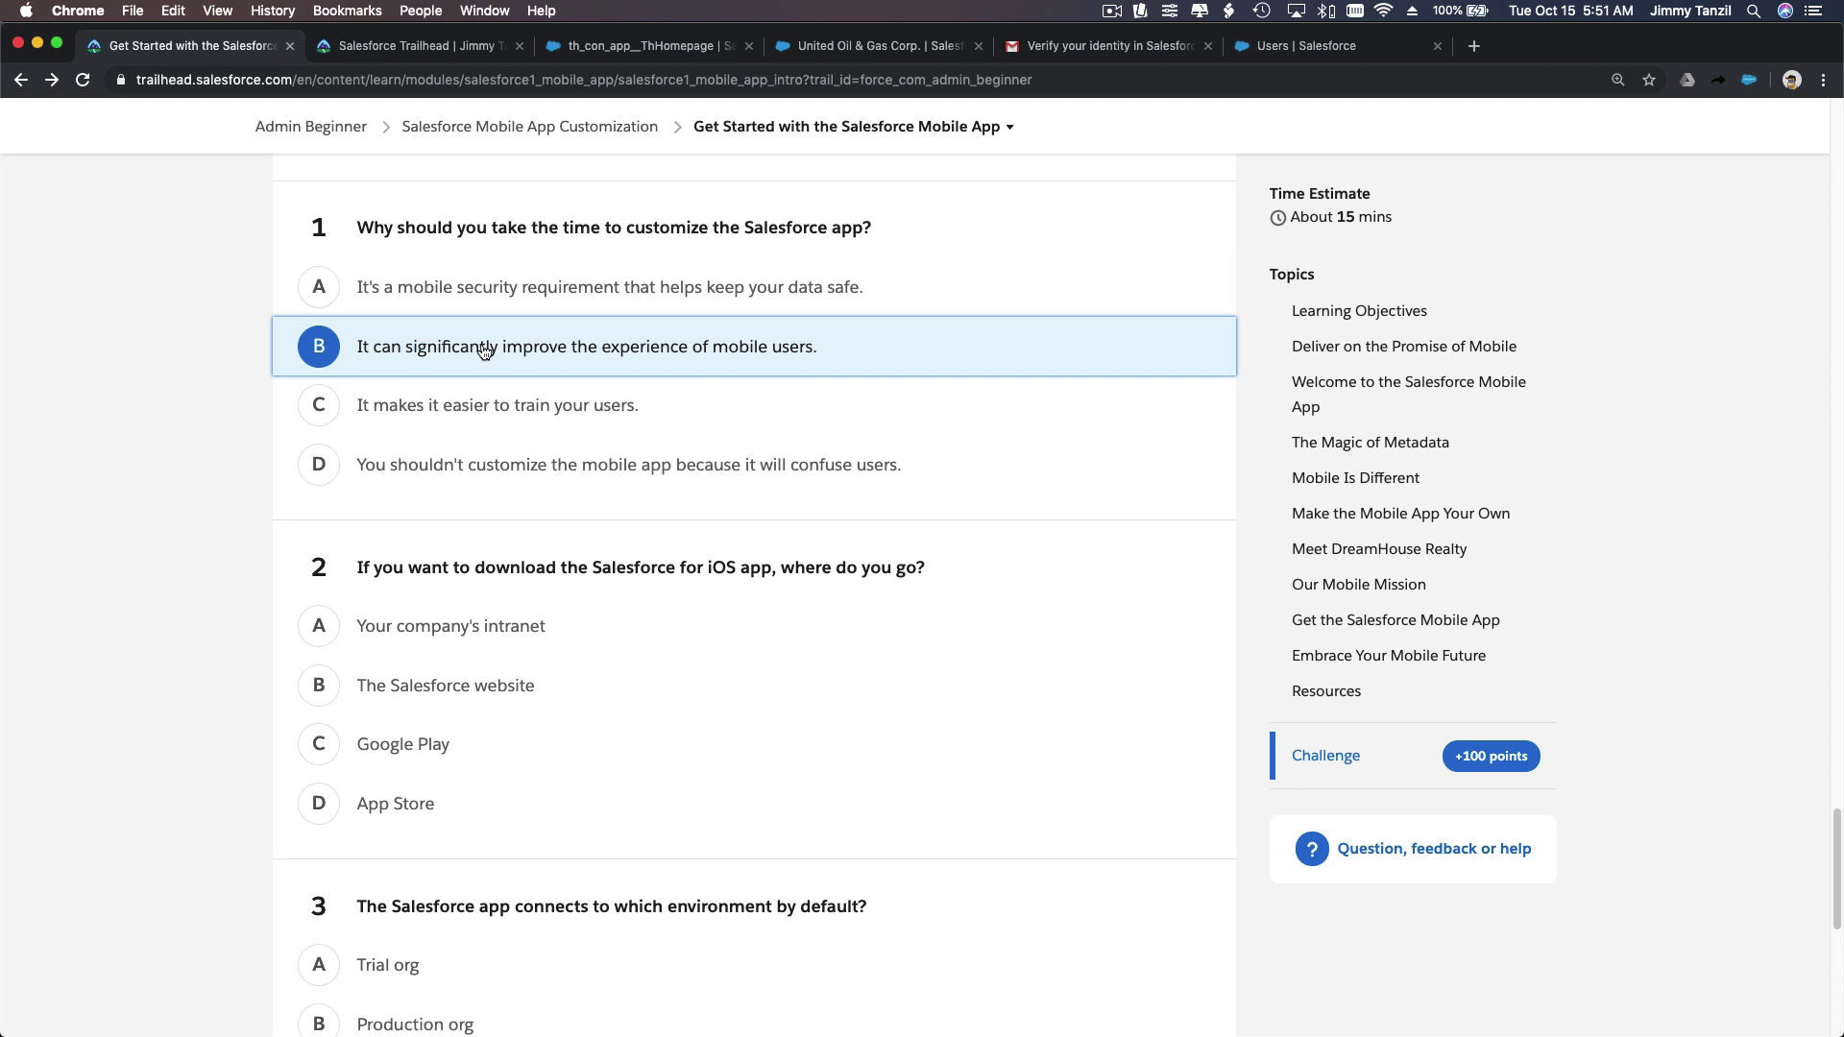
scroll(484, 350, down, 2)
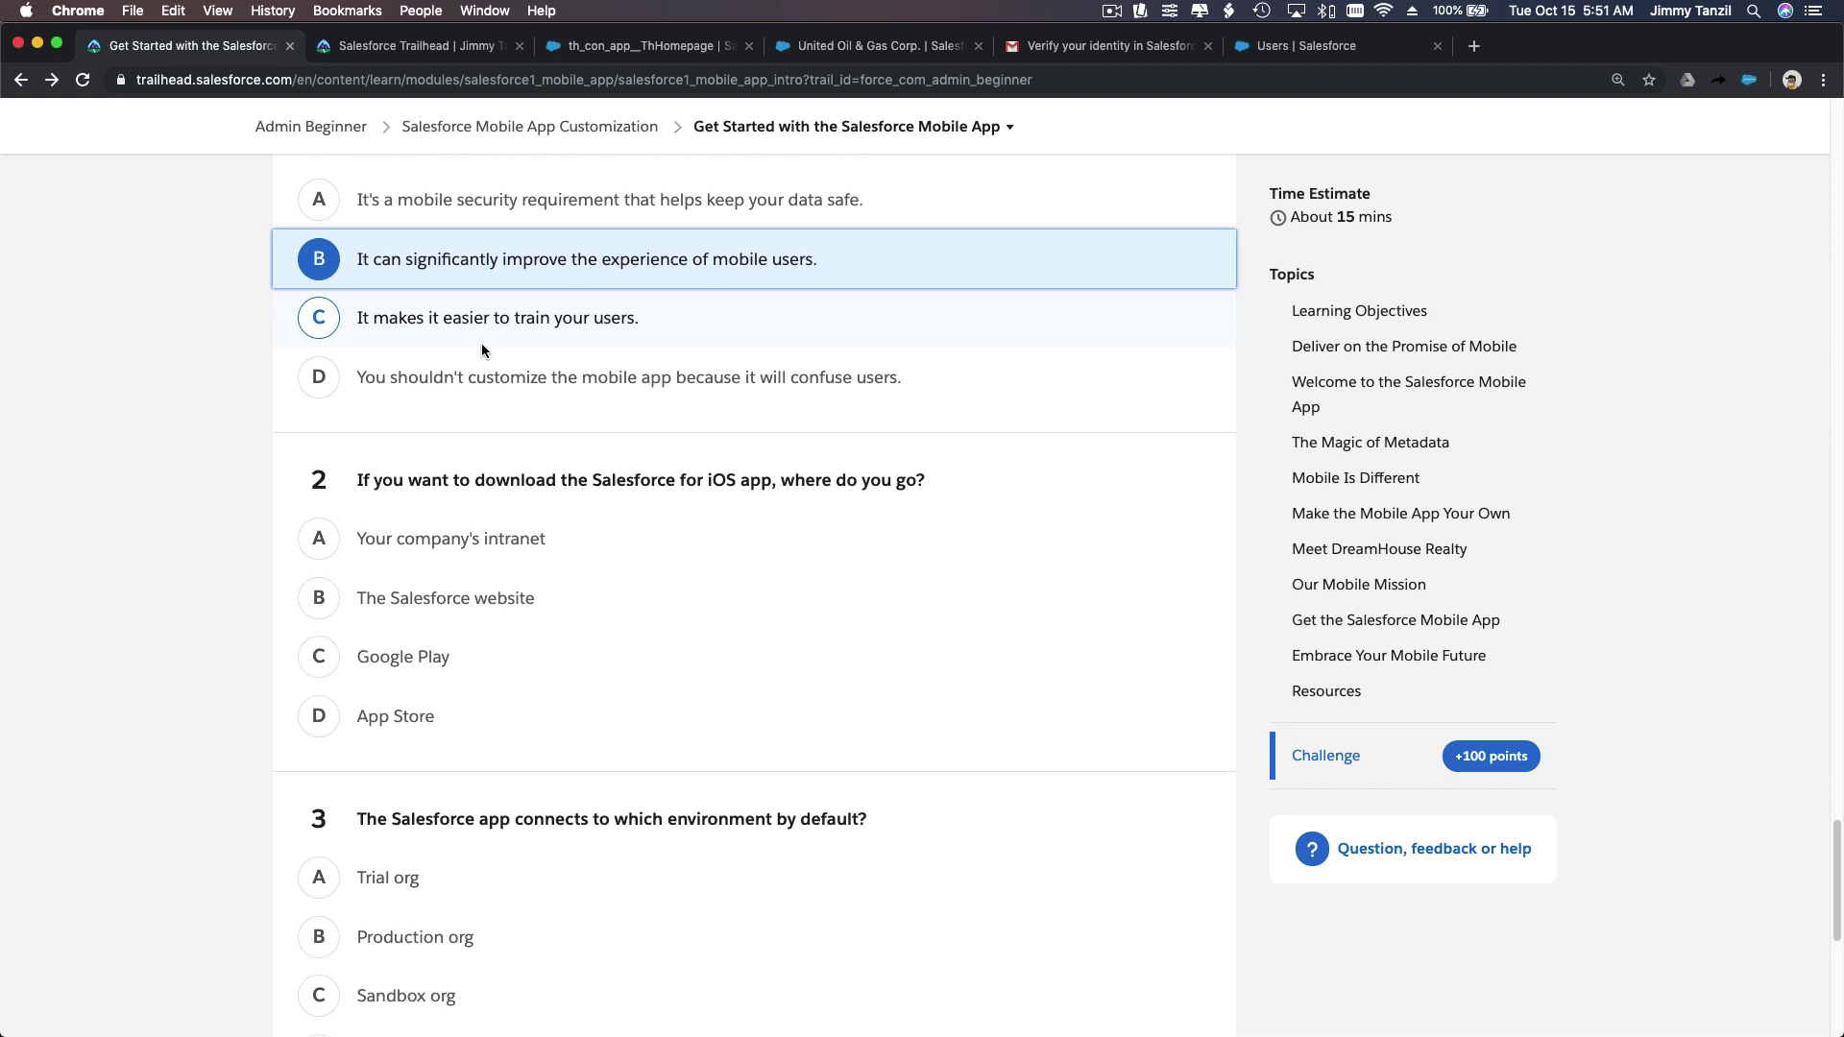
scroll(483, 351, down, 2)
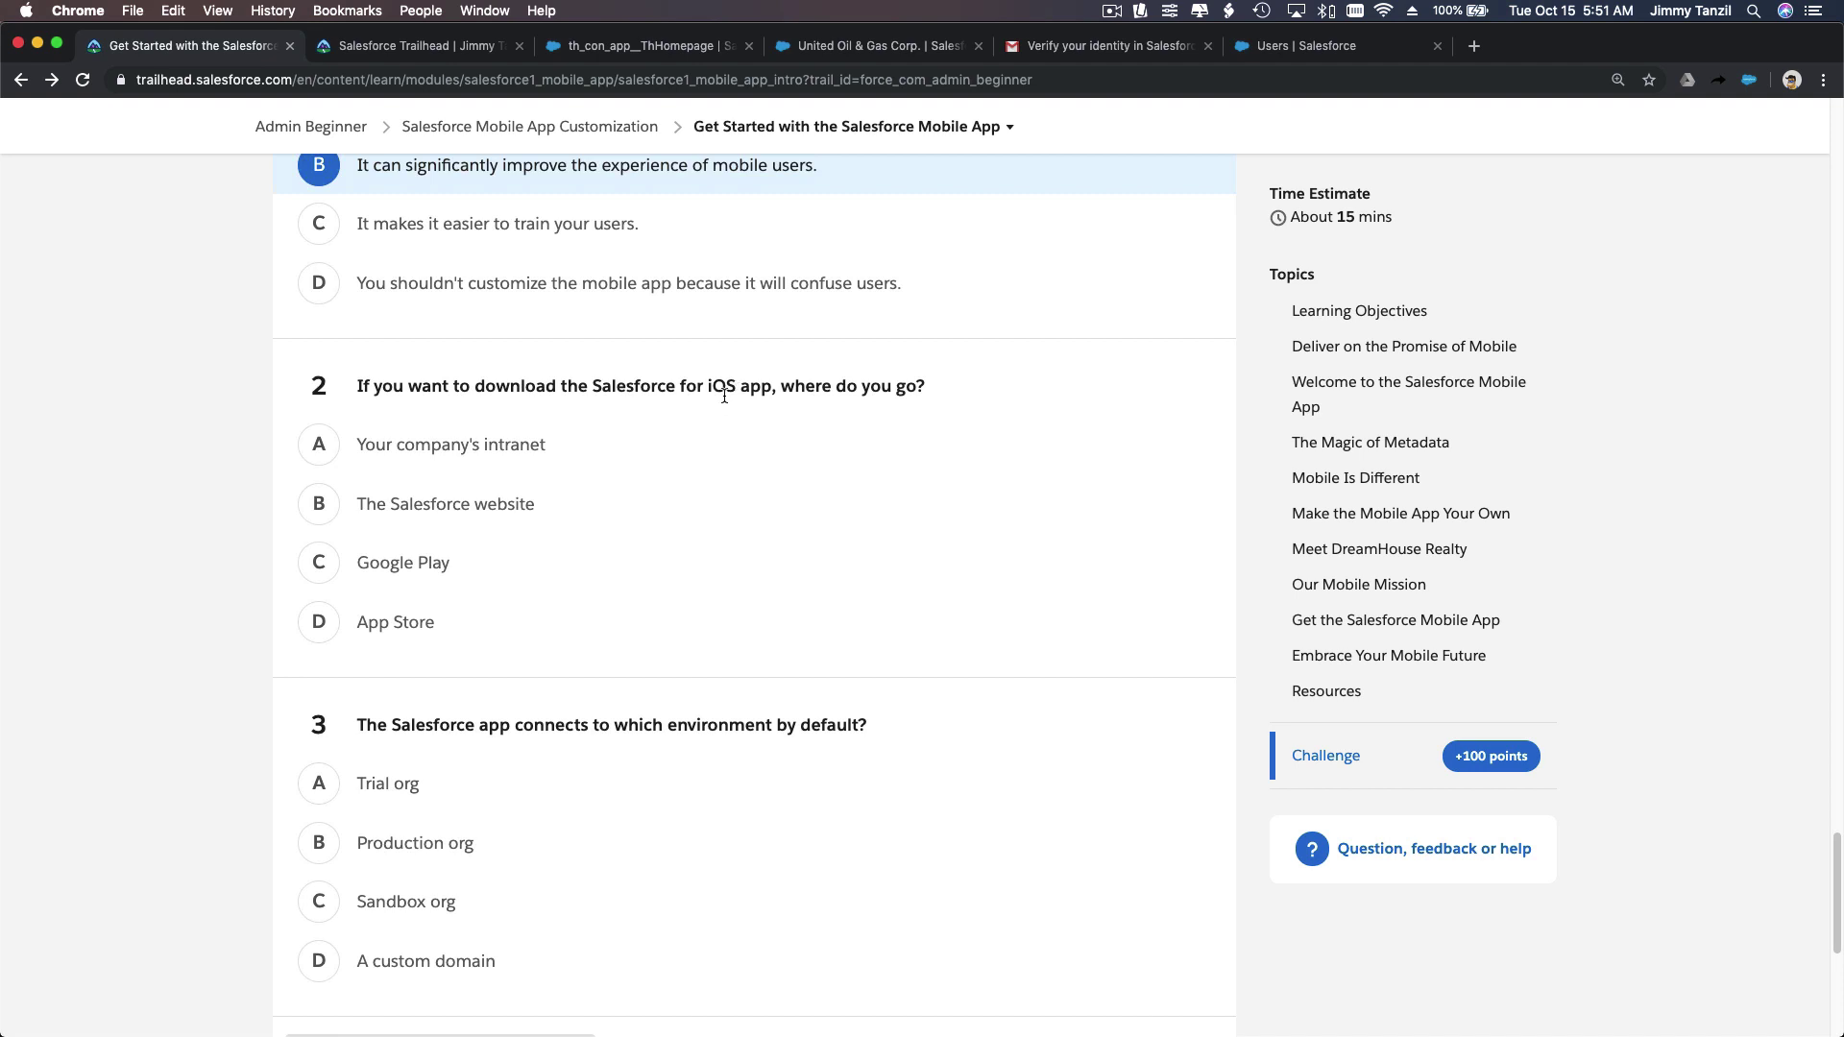
click(419, 620)
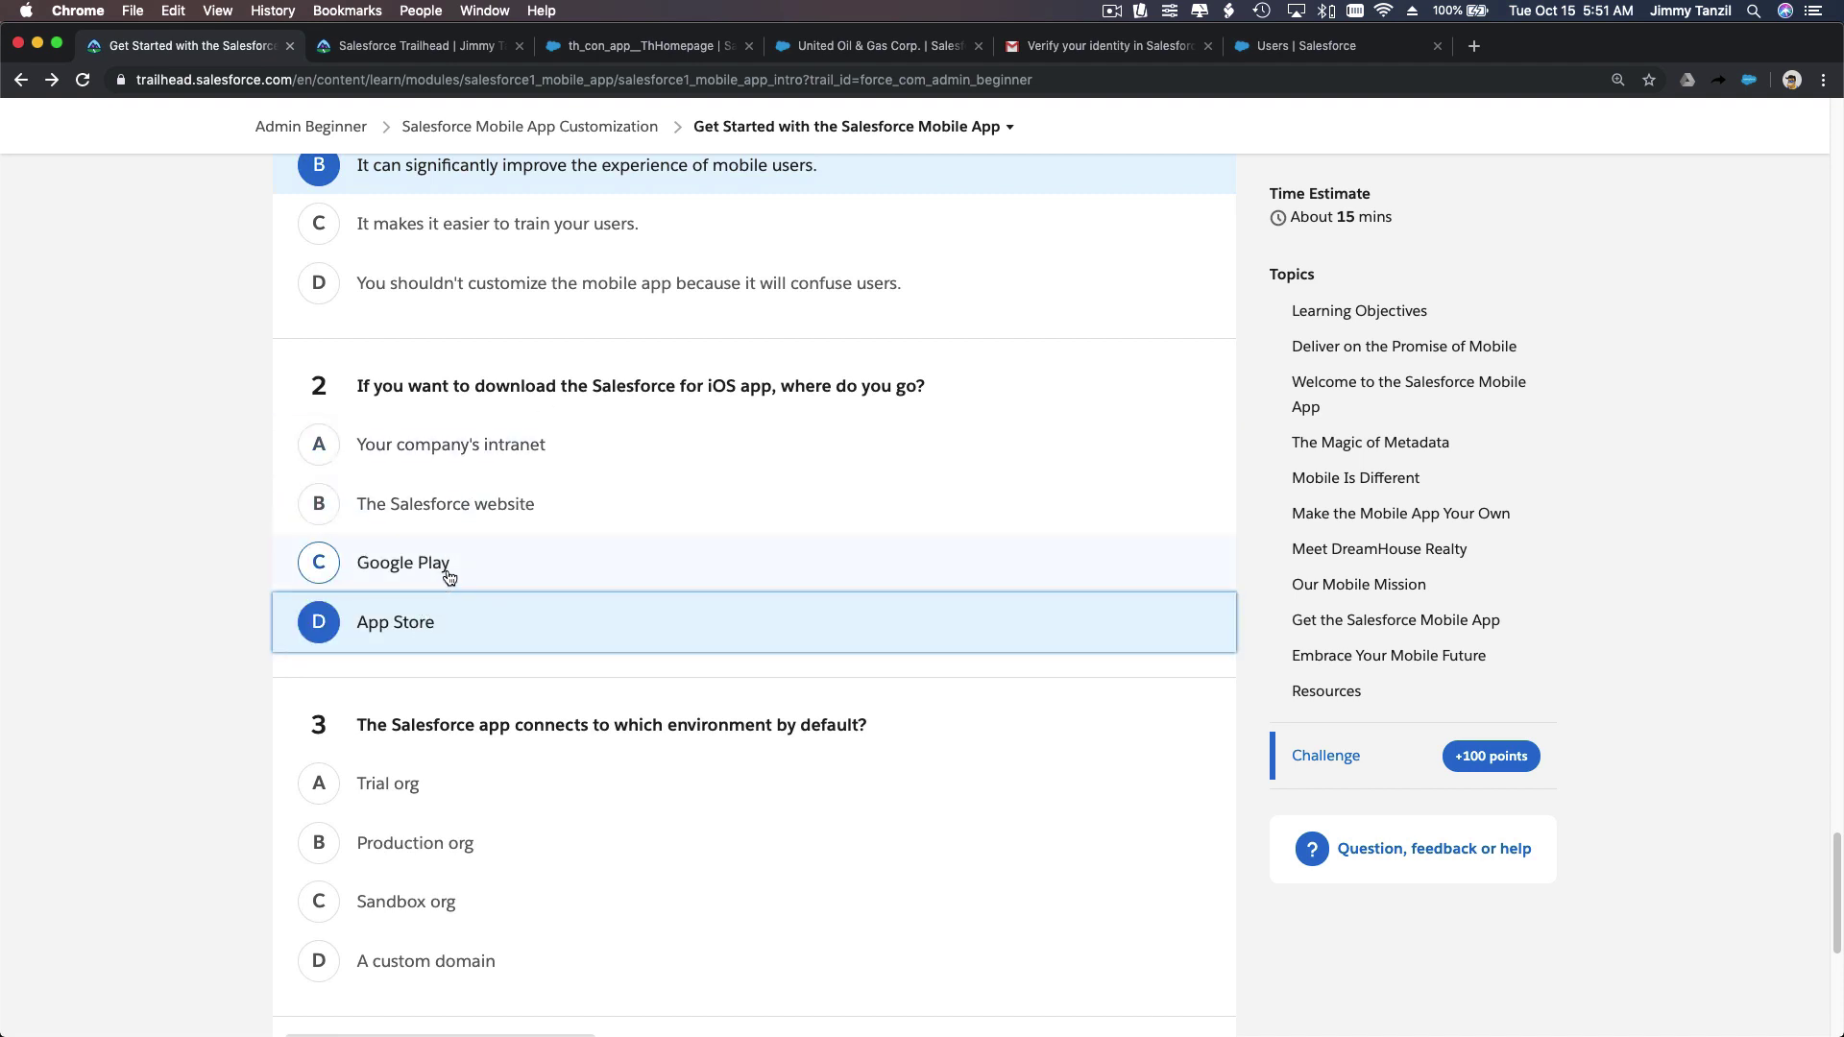
- Answer question 3 with Production org and submit the quiz for 100 points
scroll(449, 577, down, 2)
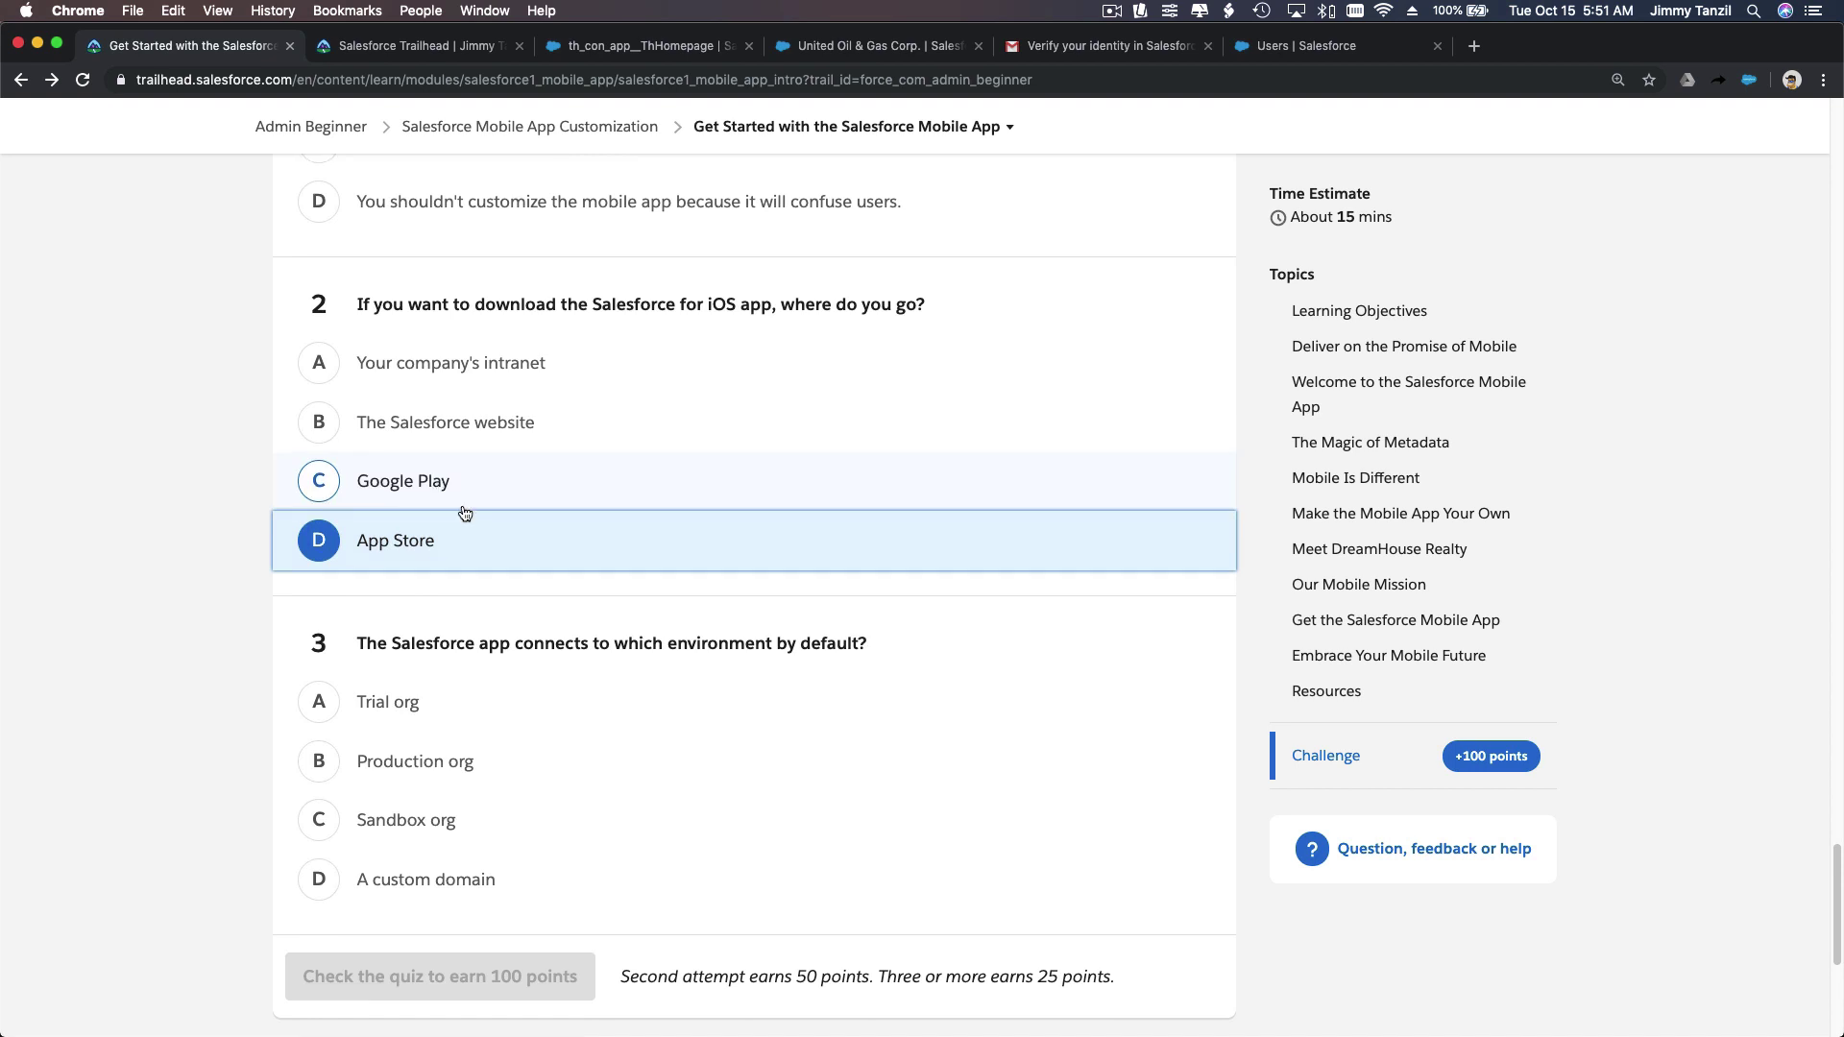
scroll(464, 509, down, 3)
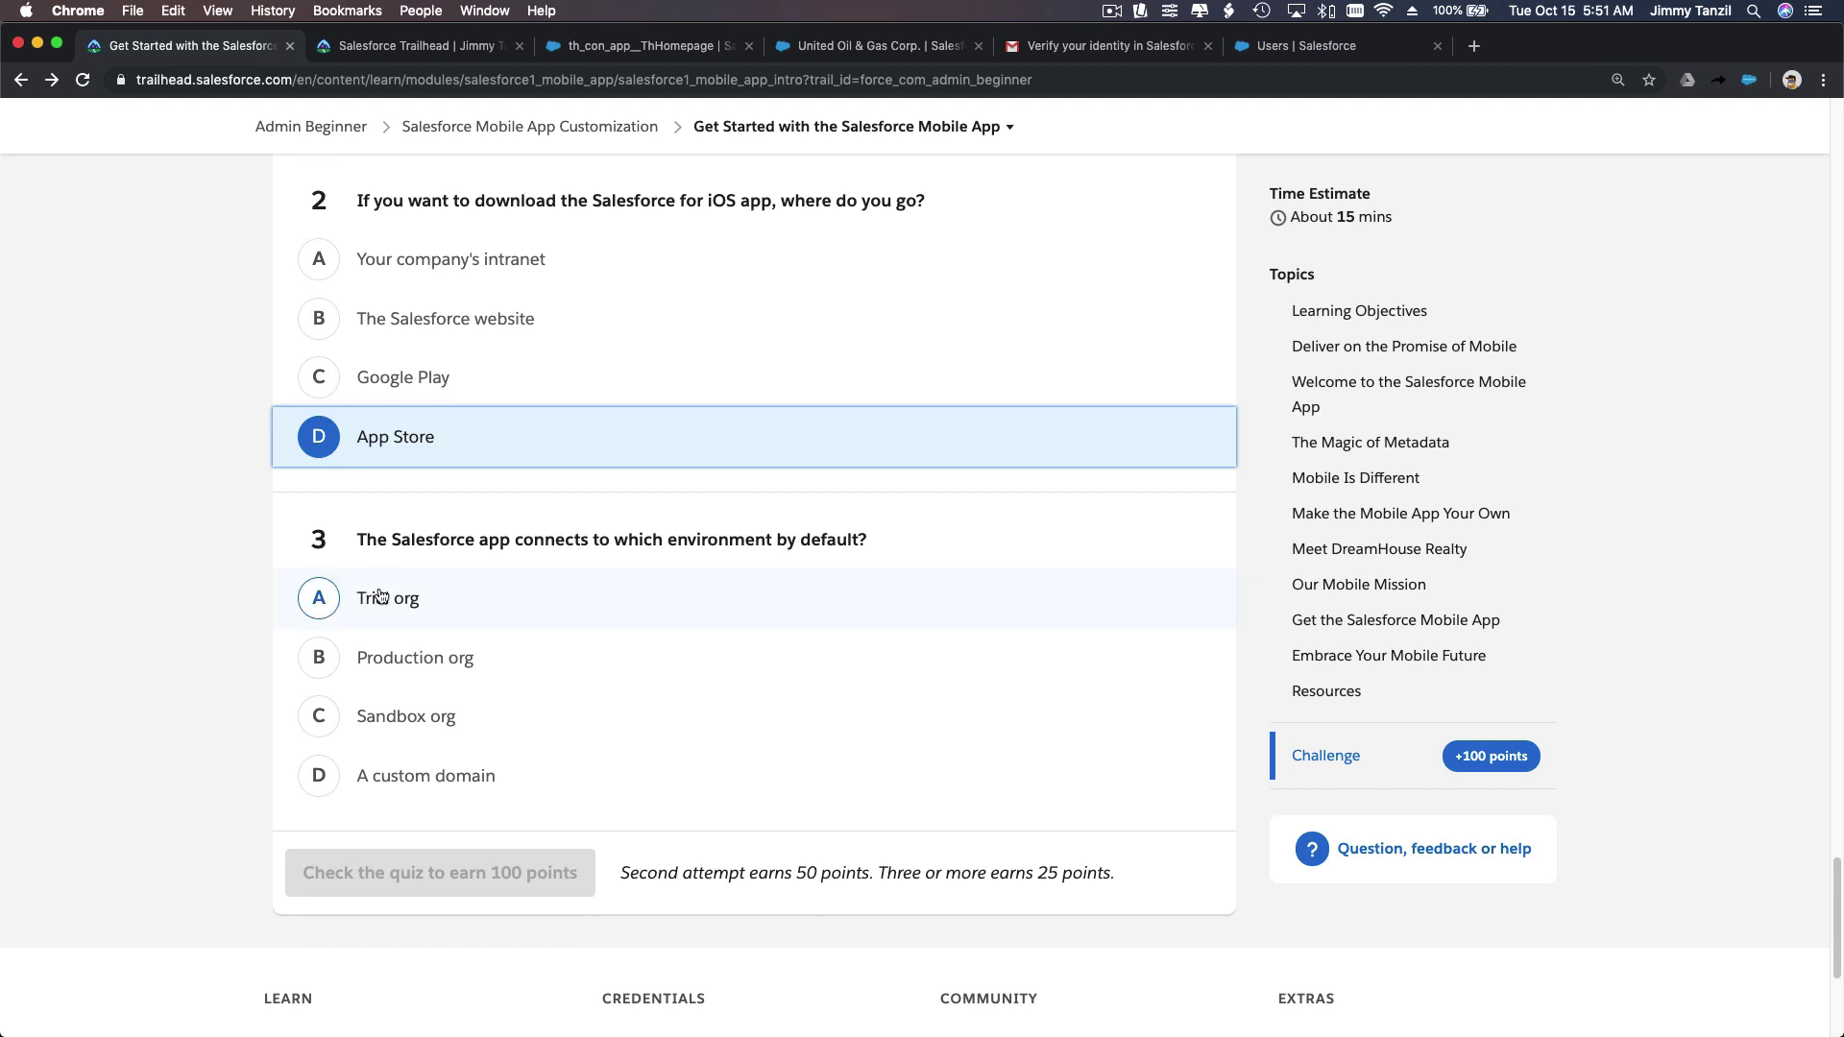
click(374, 669)
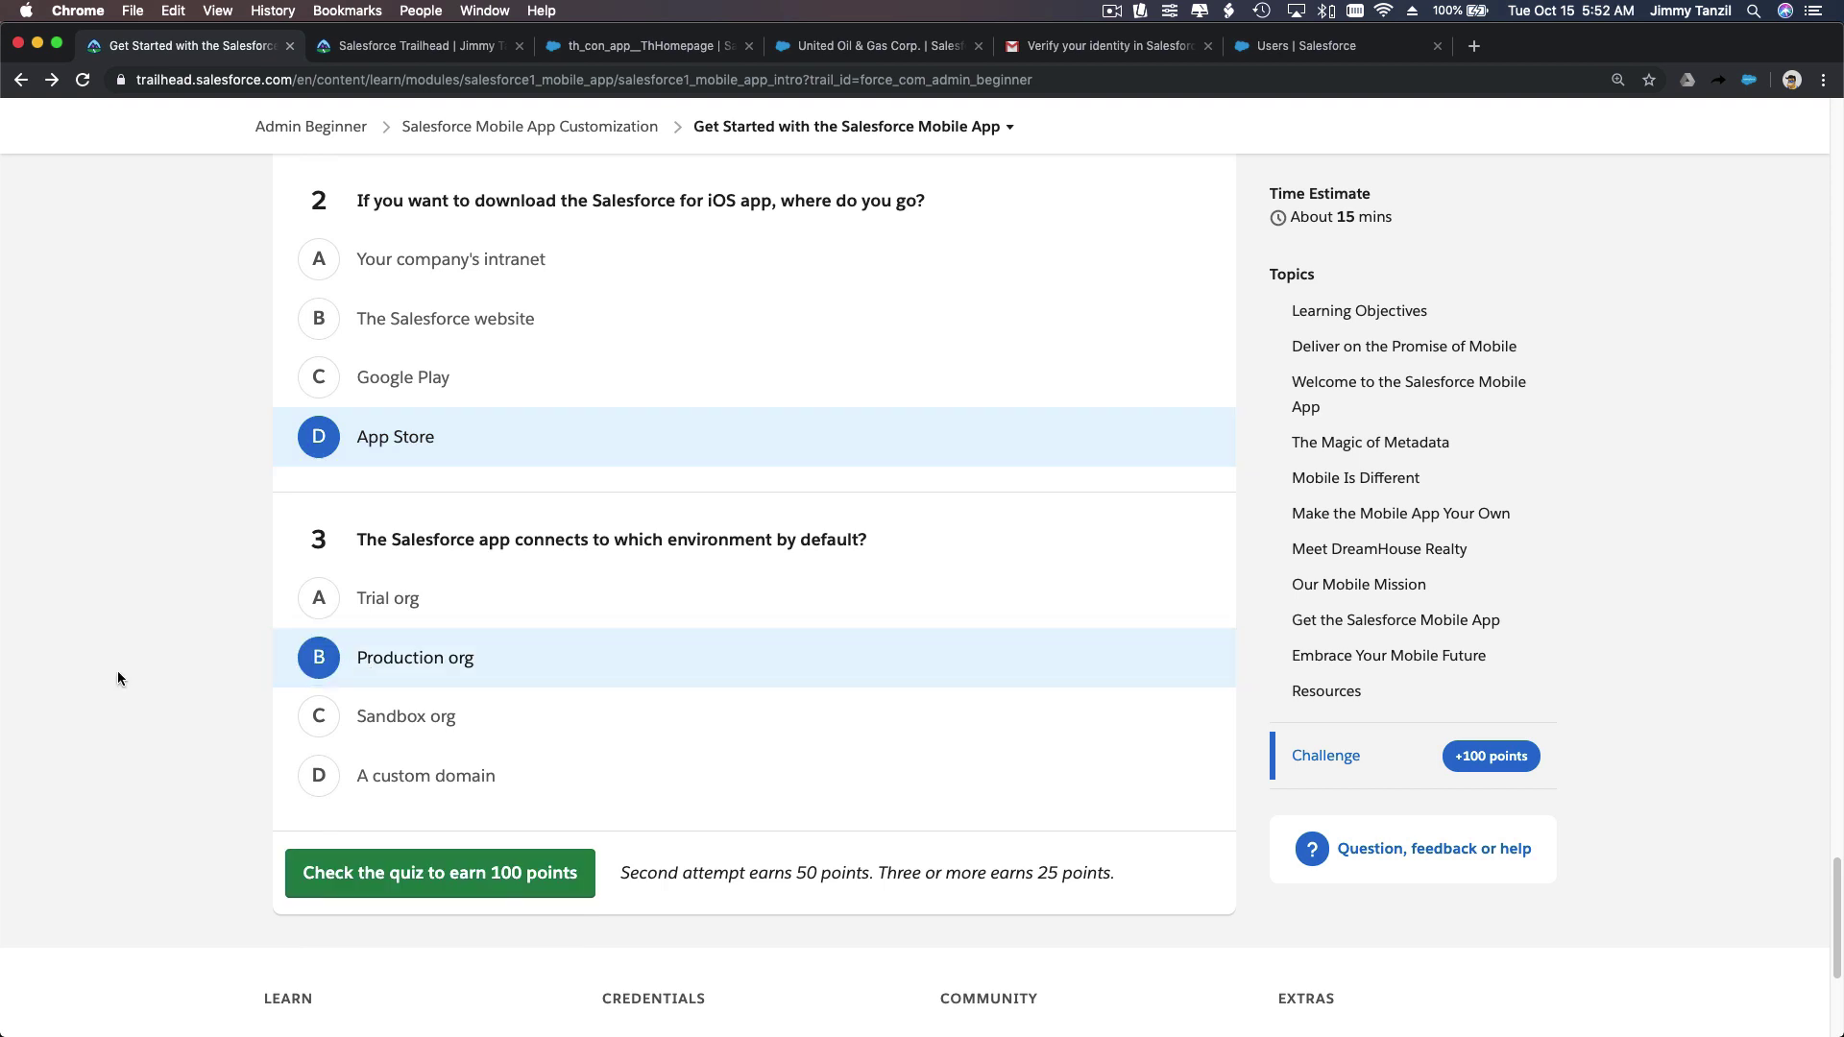
click(430, 877)
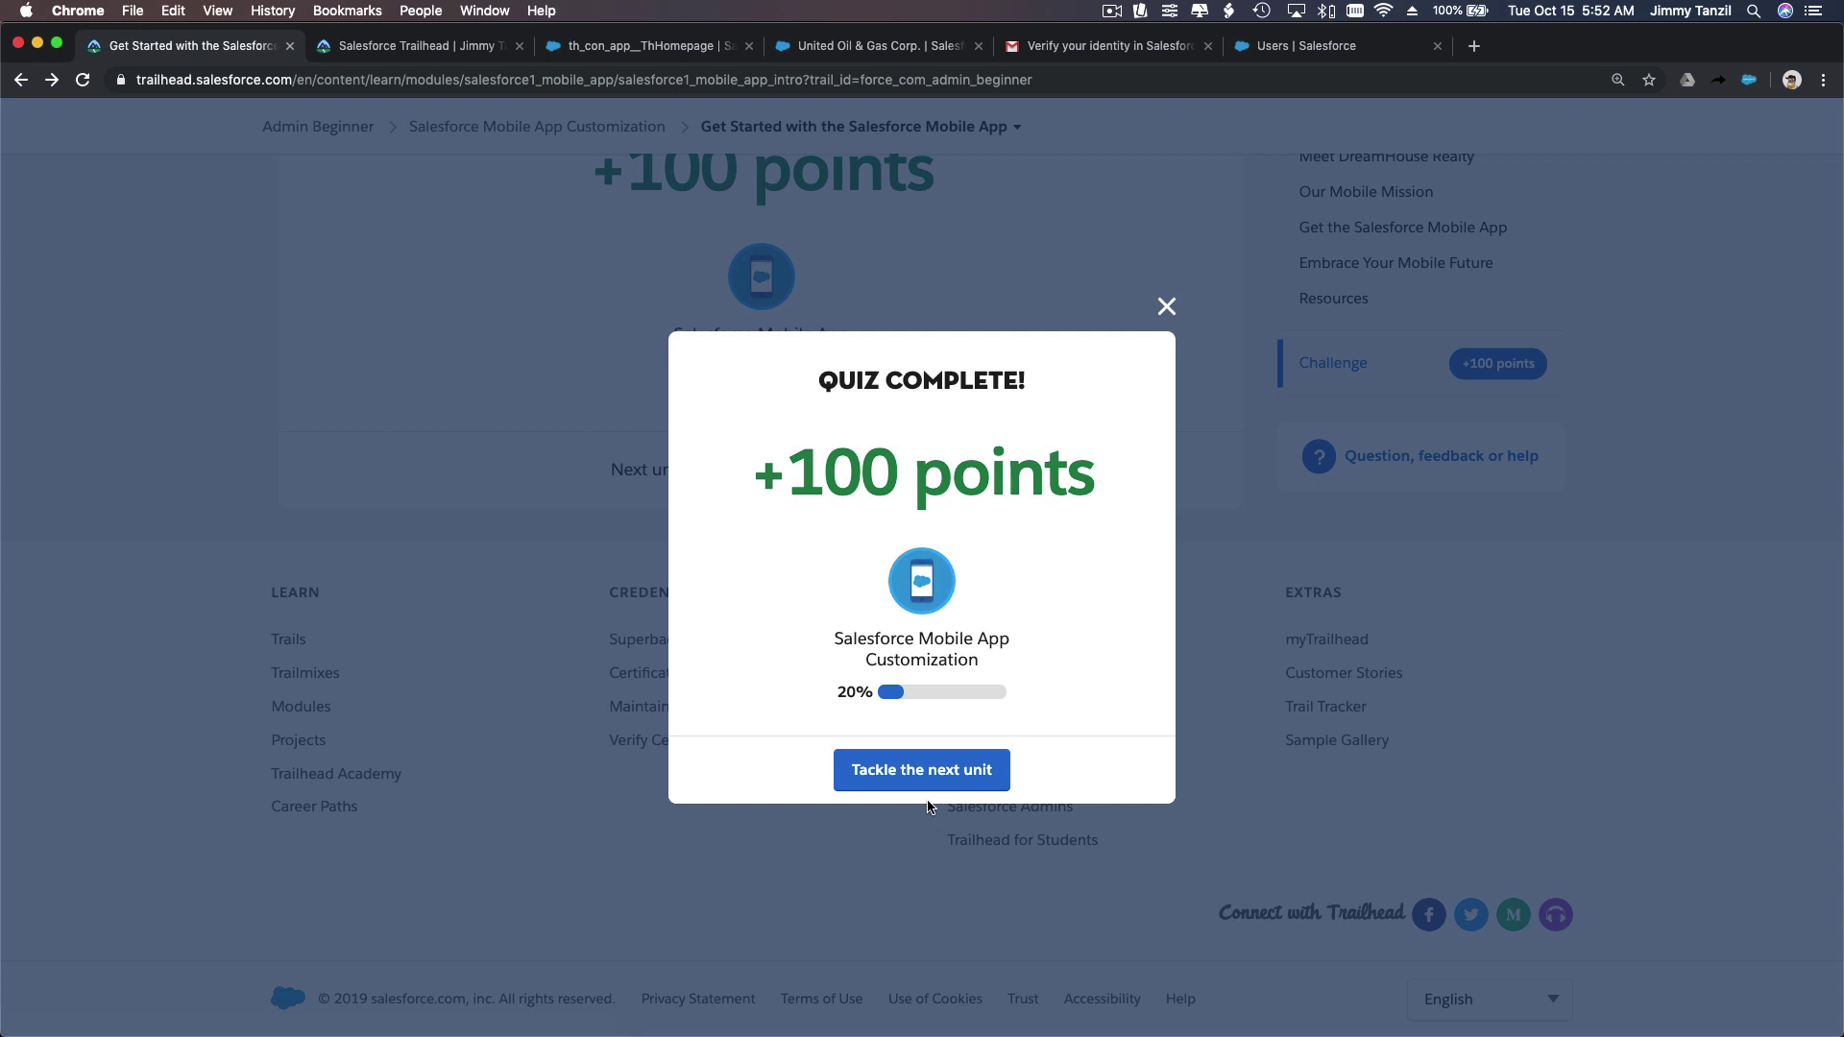
click(1110, 11)
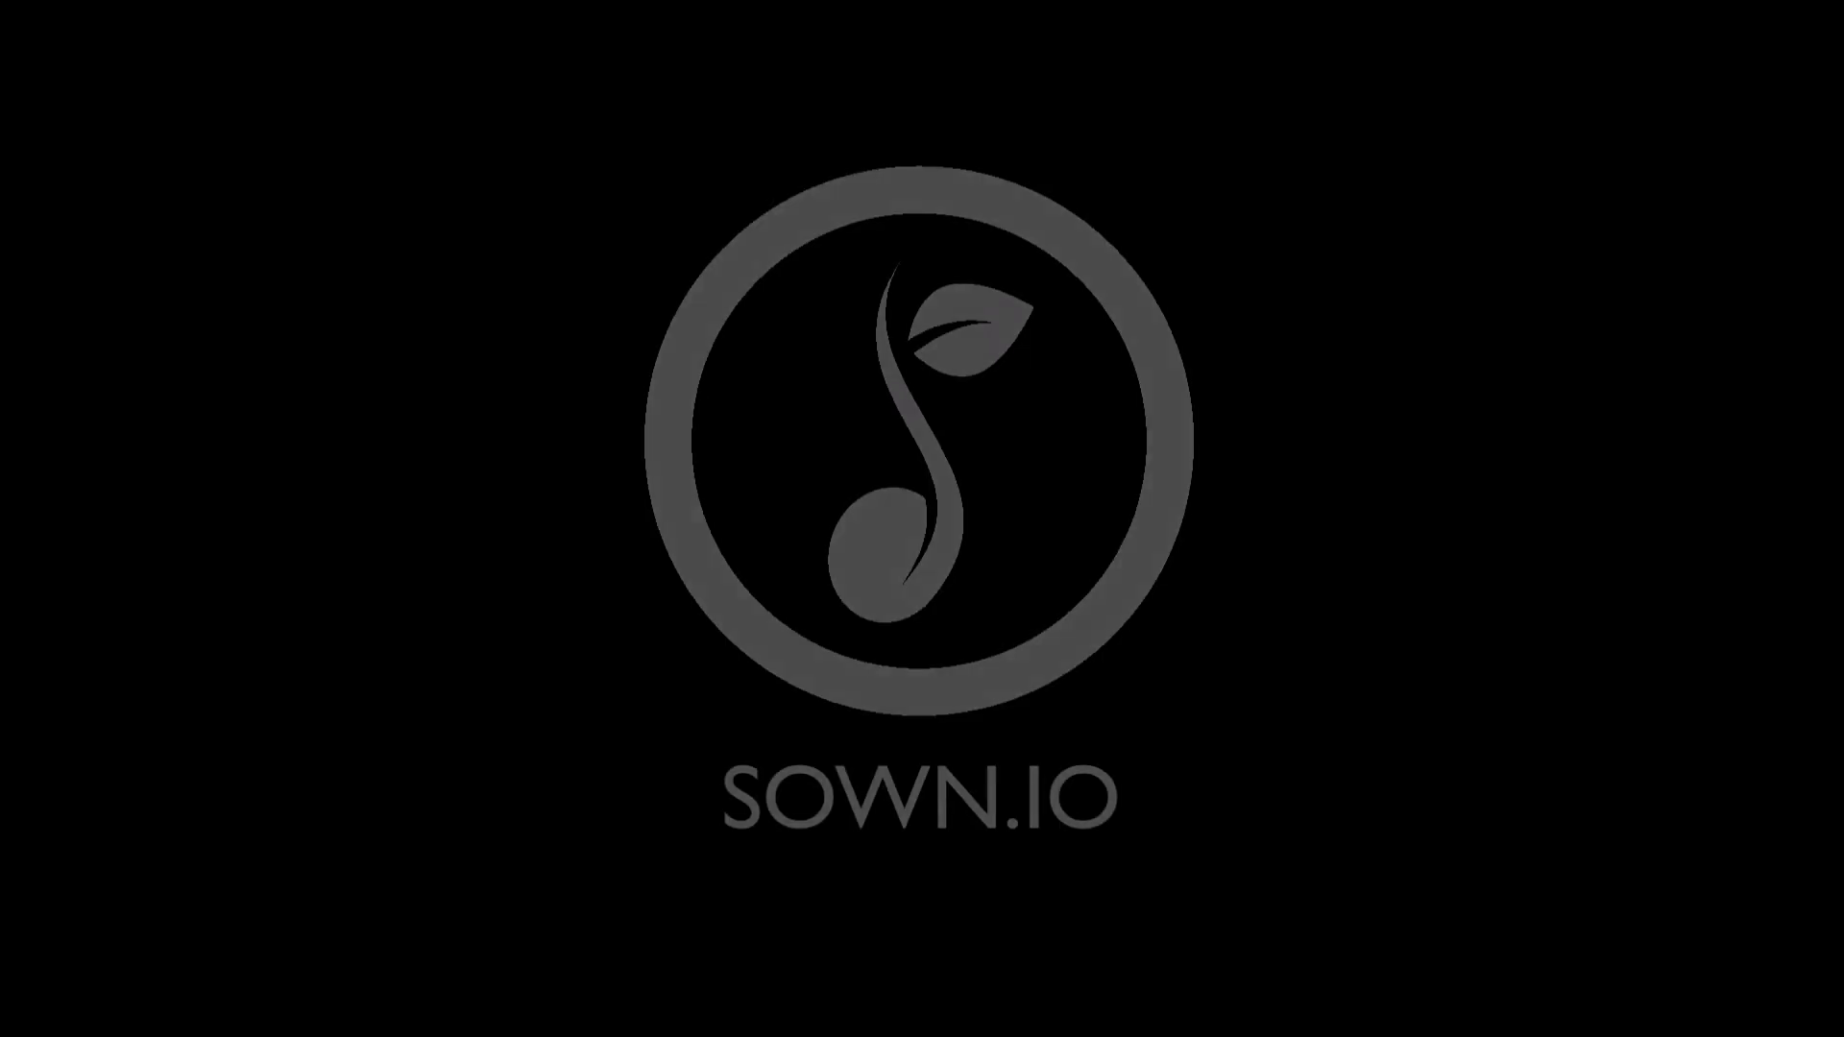